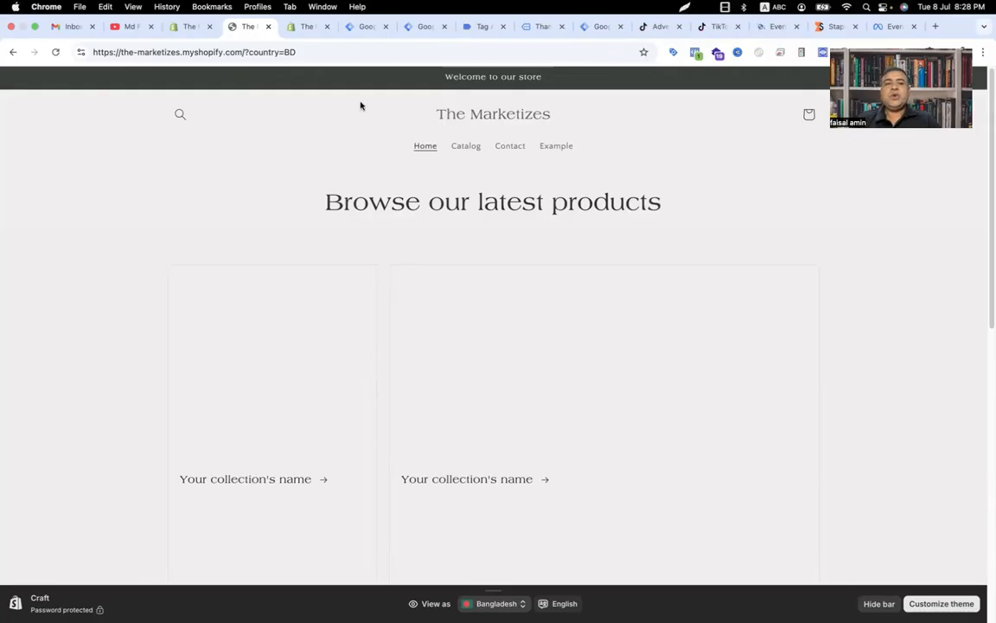
# Step: Review the Tag Assistant purchase event, the storefront and the Shopify admin customer events pages
pyautogui.click(479, 31)
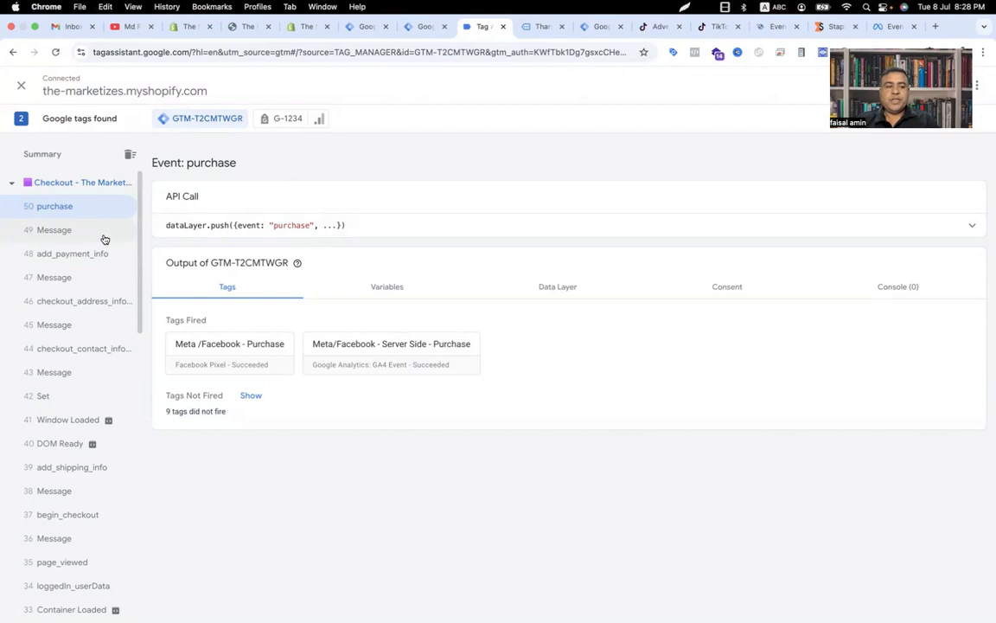
pyautogui.scroll(-10, 58, 391)
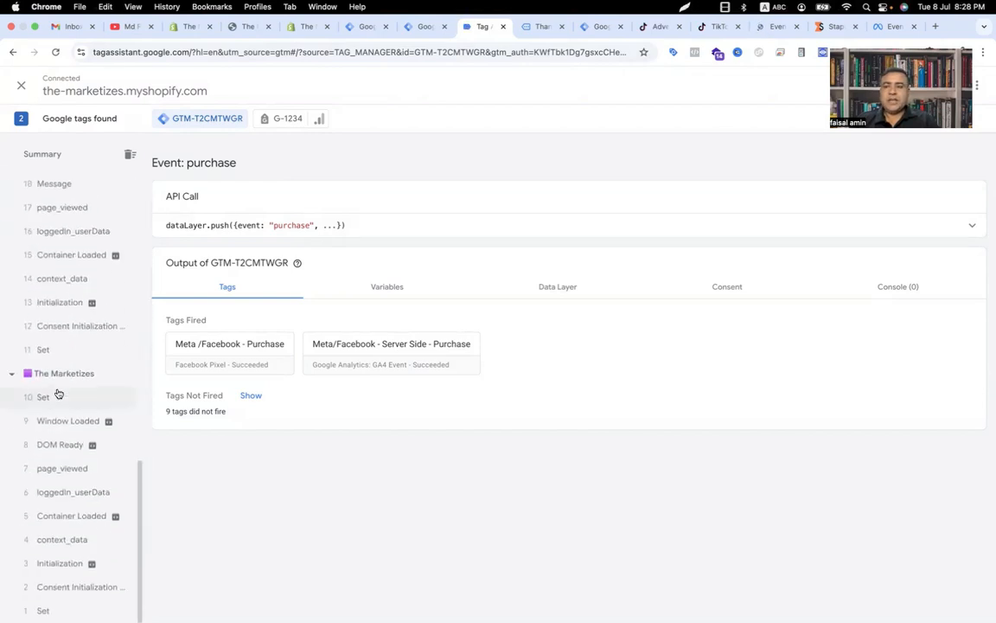
pyautogui.click(248, 26)
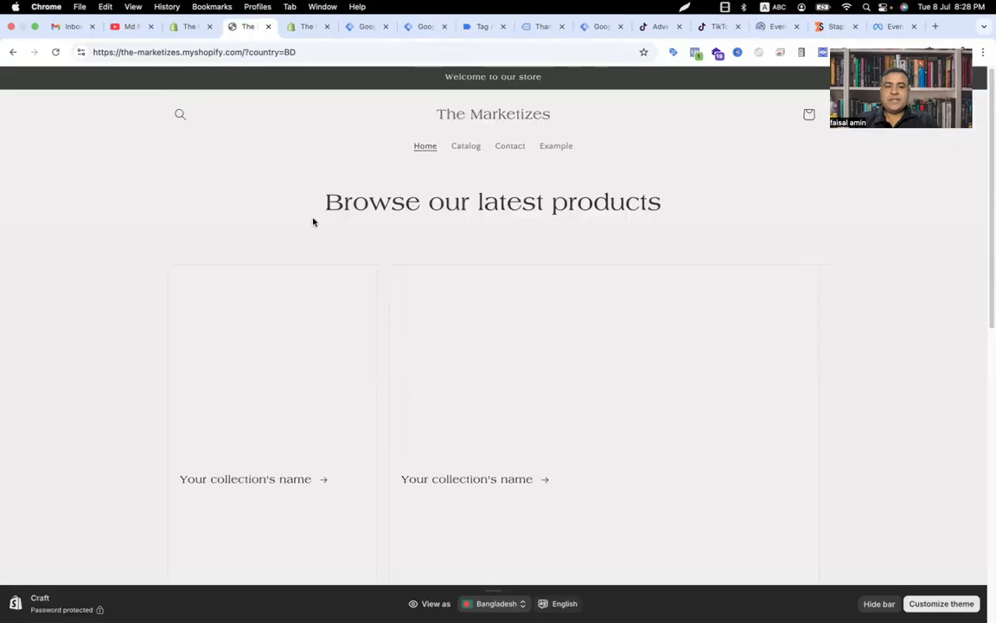
pyautogui.click(197, 26)
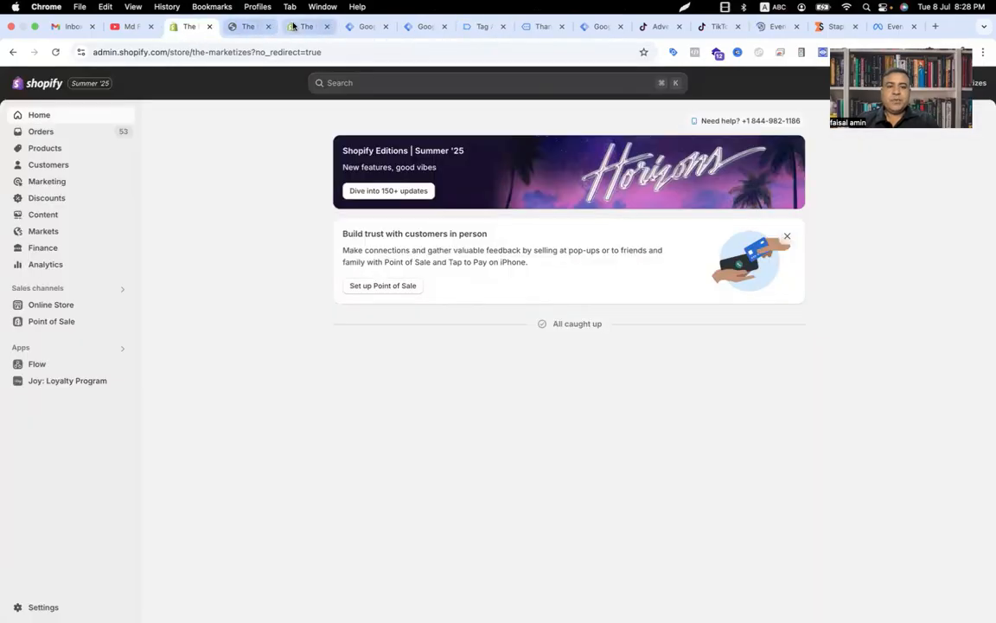
pyautogui.click(293, 26)
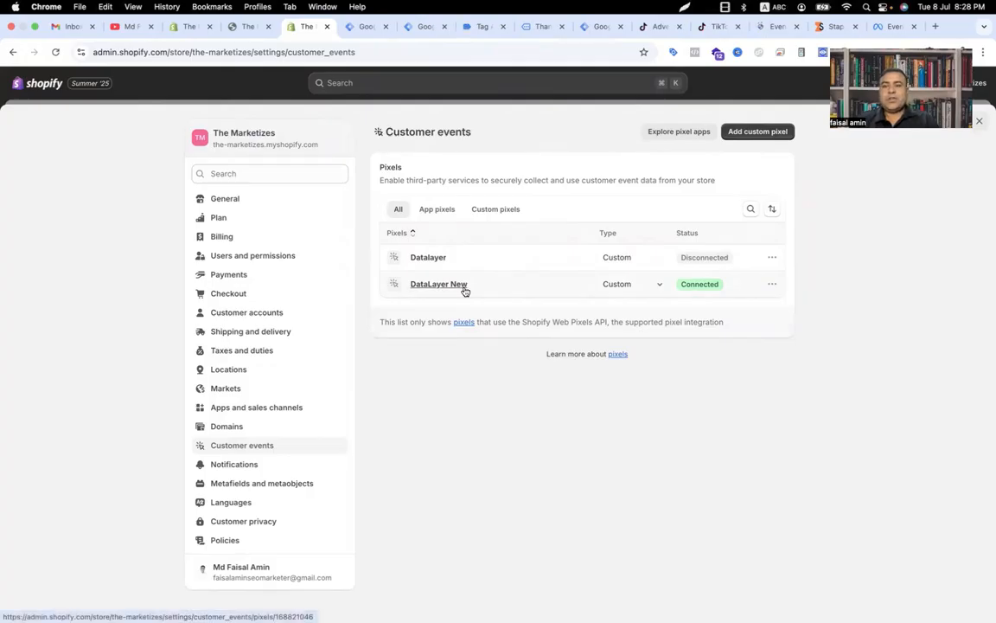
# Step: Look through the TikTok Ads and Business Center pages, returning to the Events Manager home
pyautogui.click(772, 27)
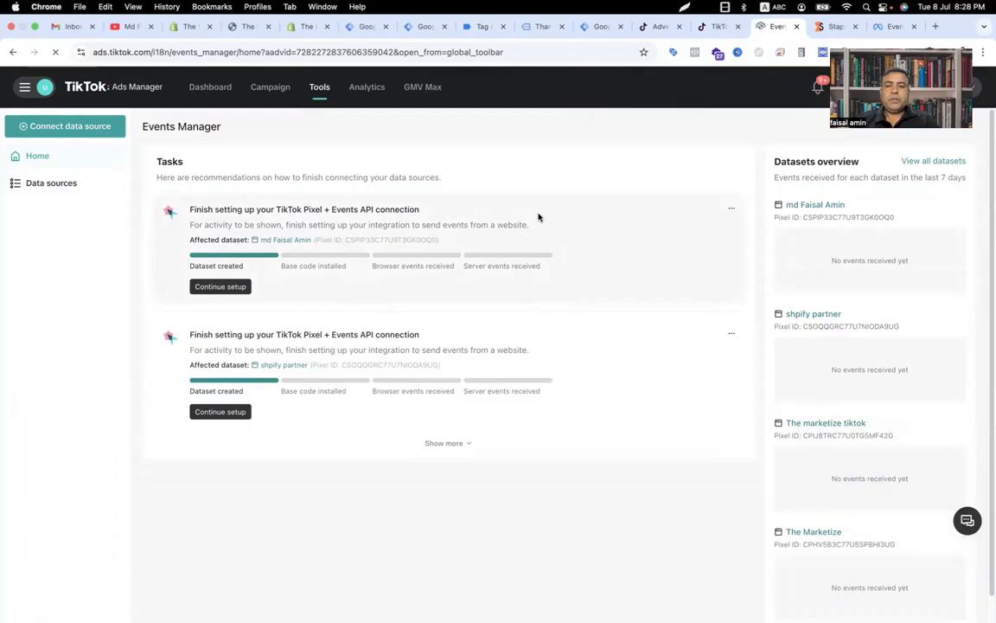
pyautogui.click(661, 28)
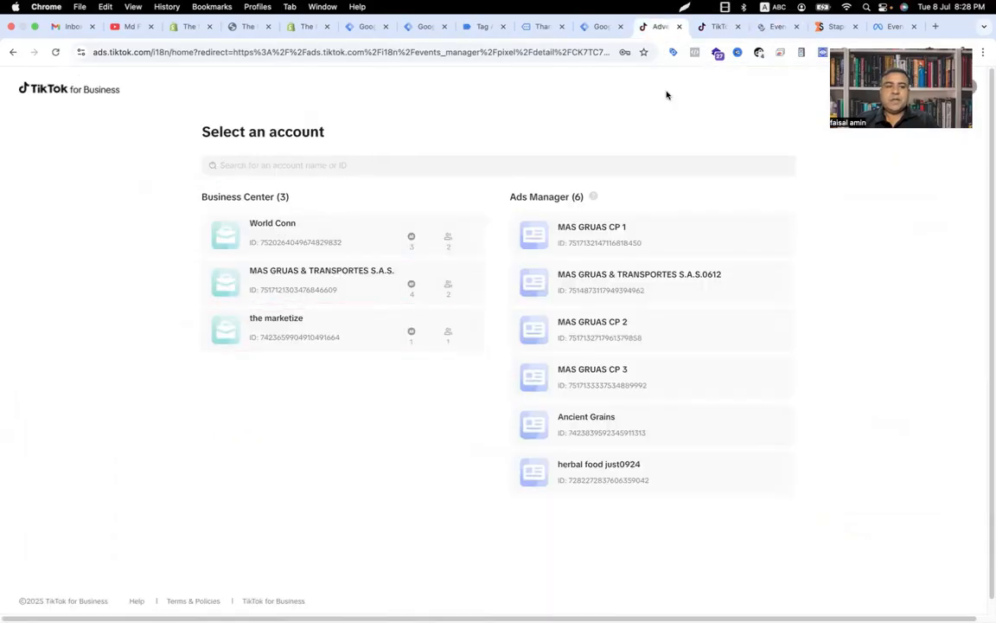
pyautogui.click(718, 29)
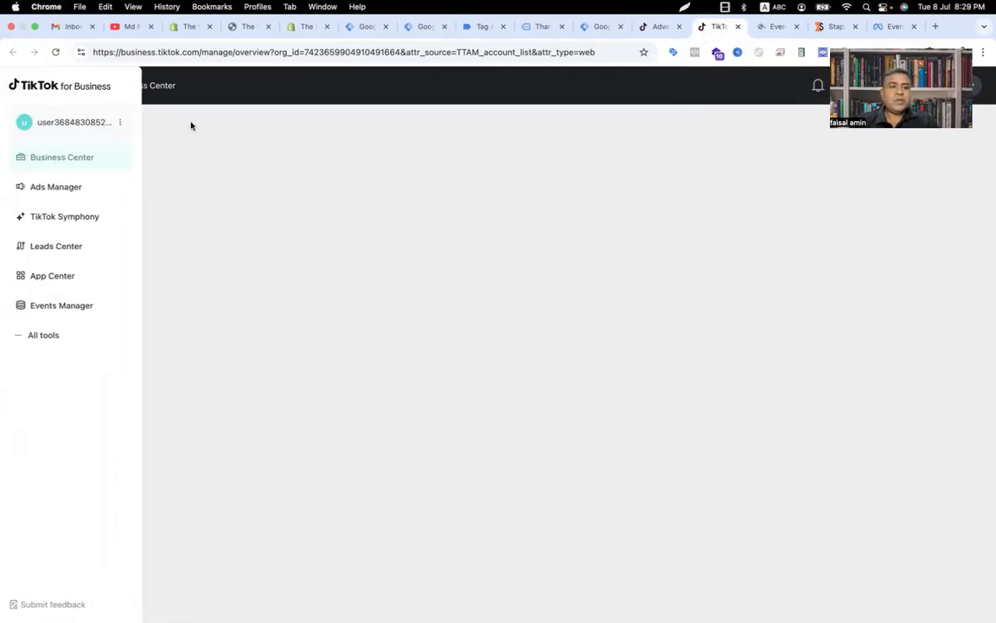
pyautogui.moveTo(26, 93)
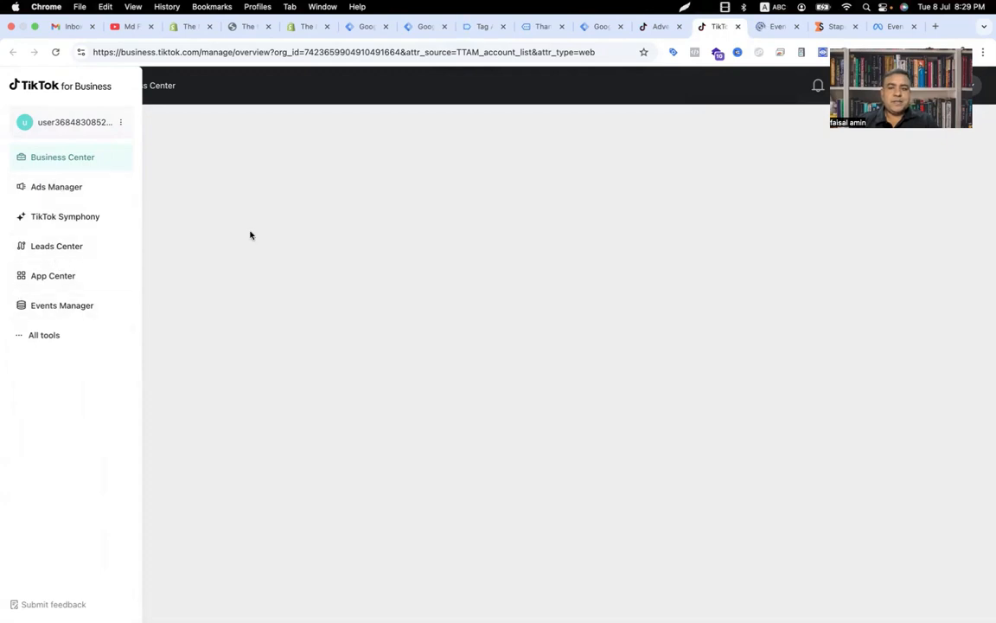
pyautogui.click(772, 27)
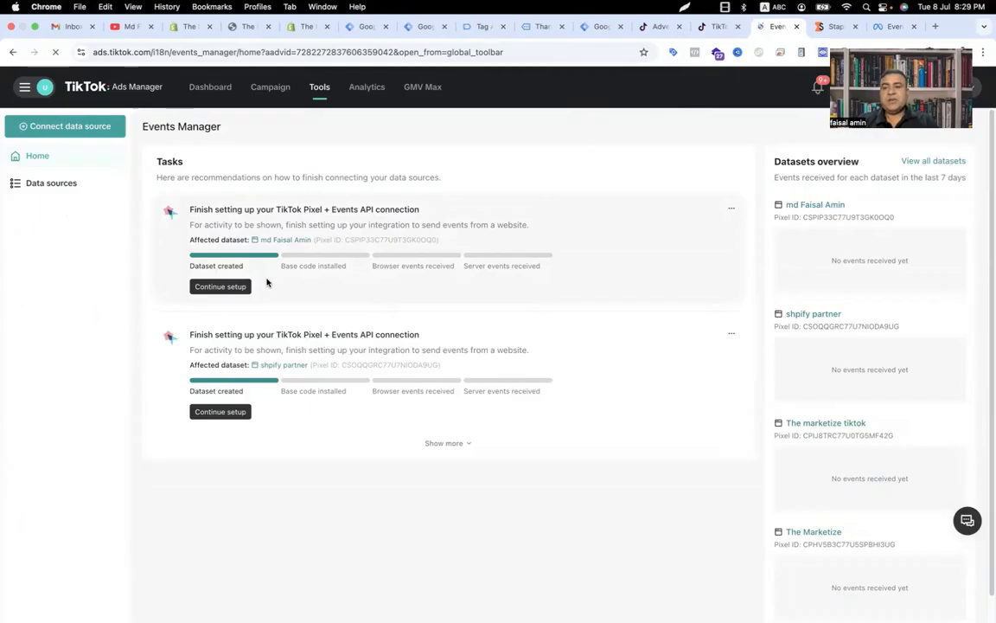
# Step: Start connecting a new data source and choose Web as its type
pyautogui.click(67, 122)
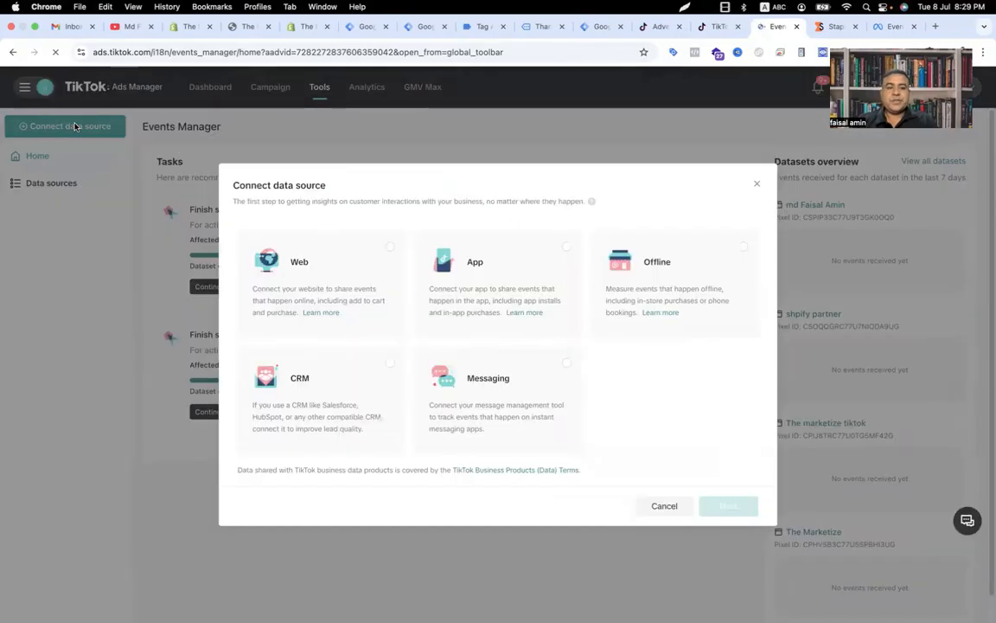
pyautogui.click(346, 270)
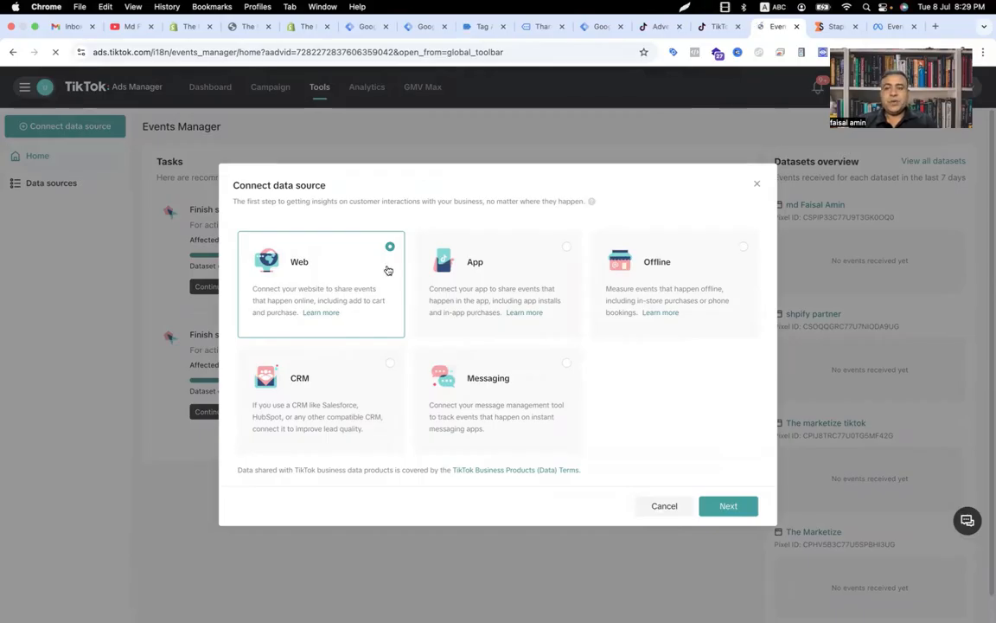
pyautogui.click(723, 505)
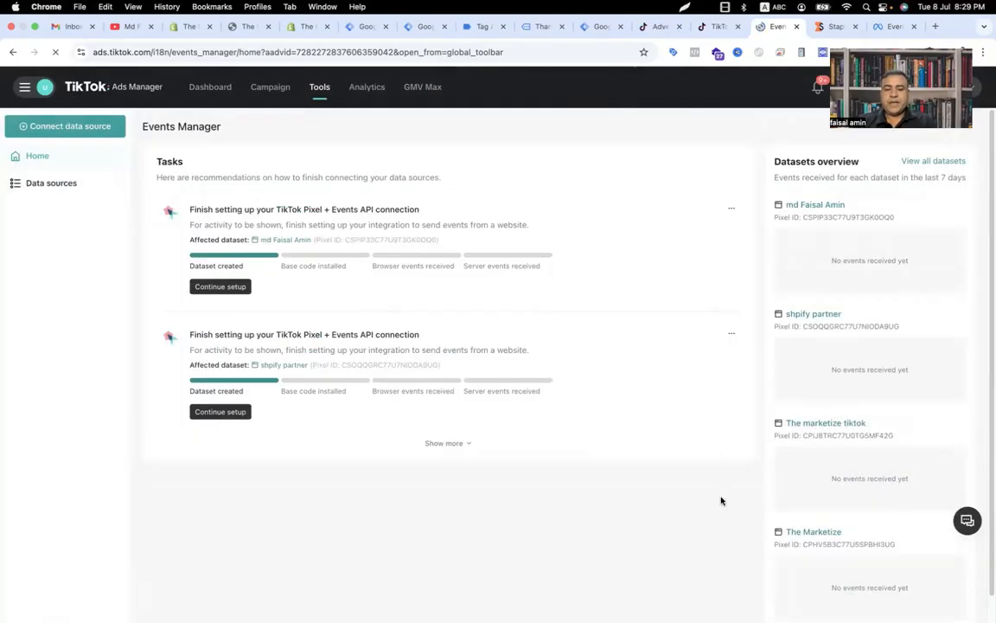
pyautogui.click(453, 316)
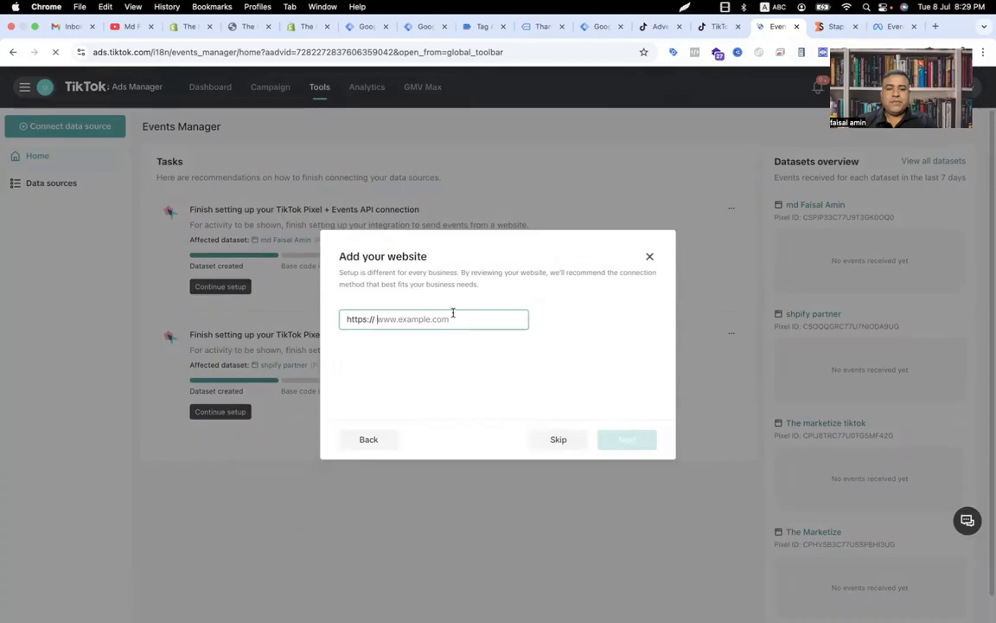
pyautogui.click(232, 26)
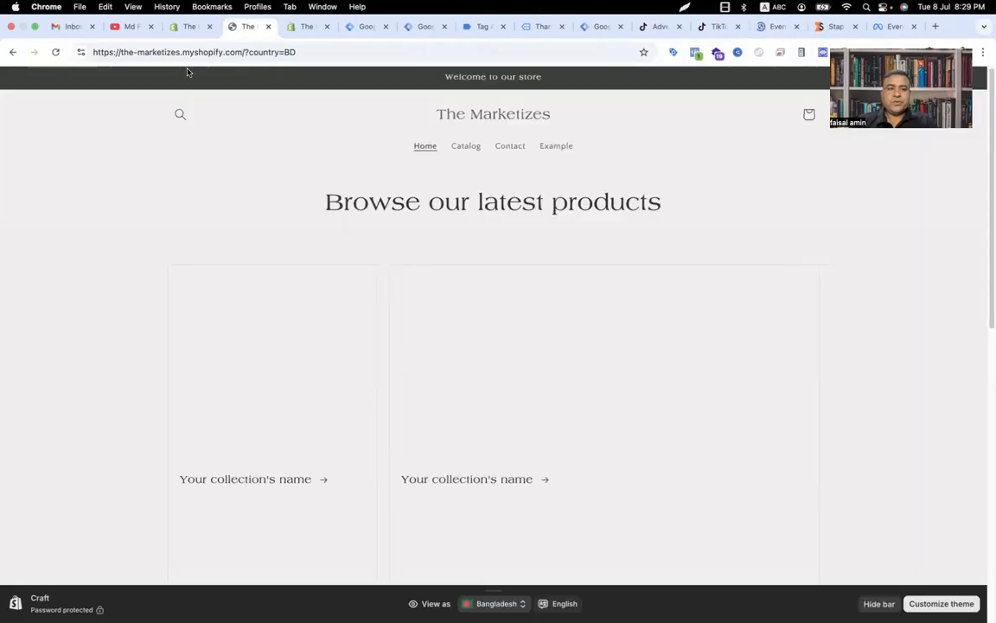
pyautogui.moveTo(244, 52); pyautogui.dragTo(111, 89)
pyautogui.press('super+c')
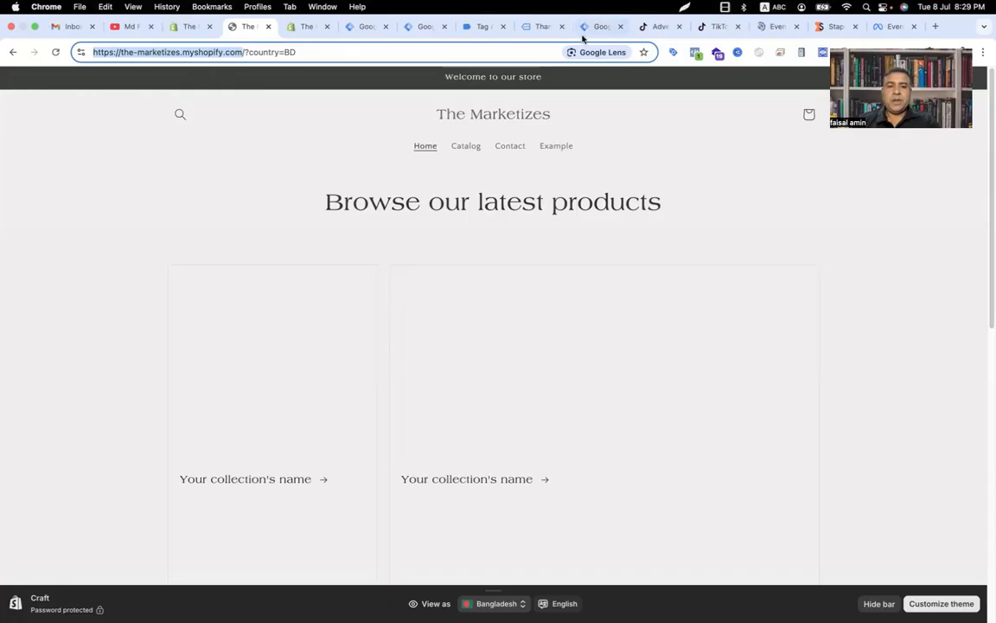
pyautogui.click(767, 27)
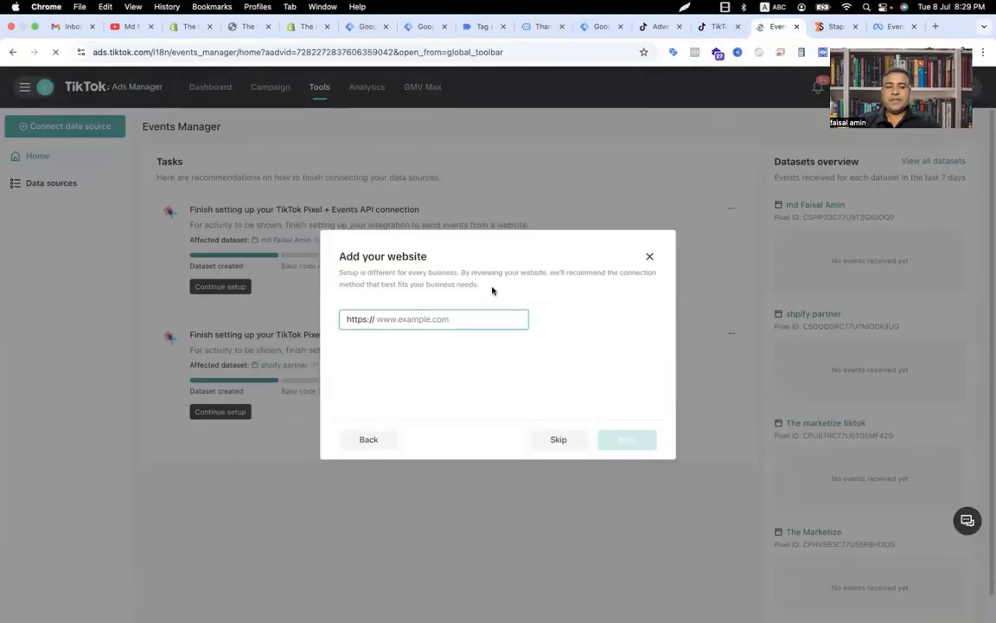
pyautogui.click(461, 321)
pyautogui.press('super+v')
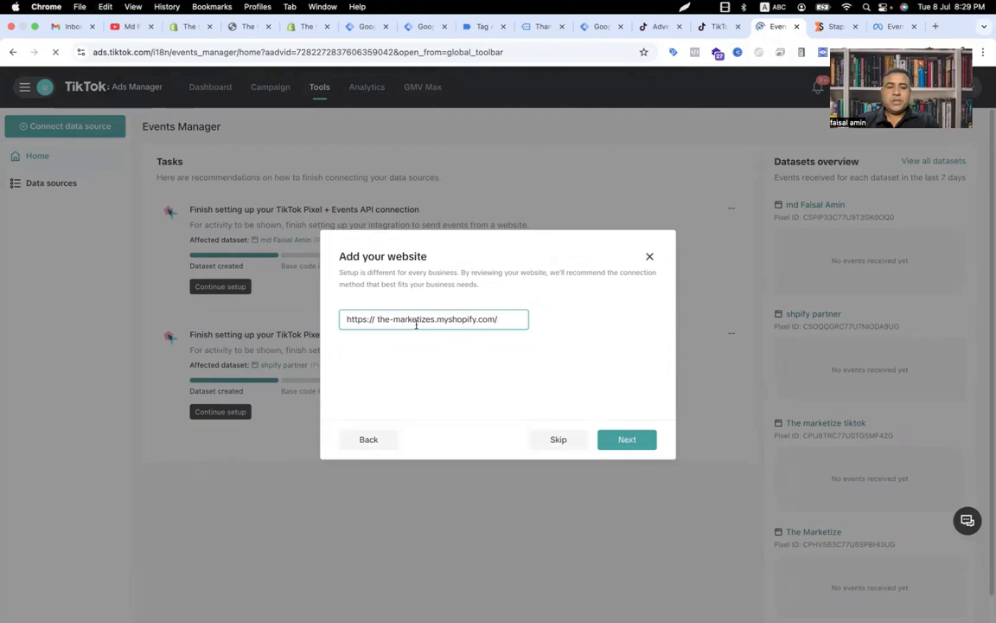
pyautogui.press('BackSpace')
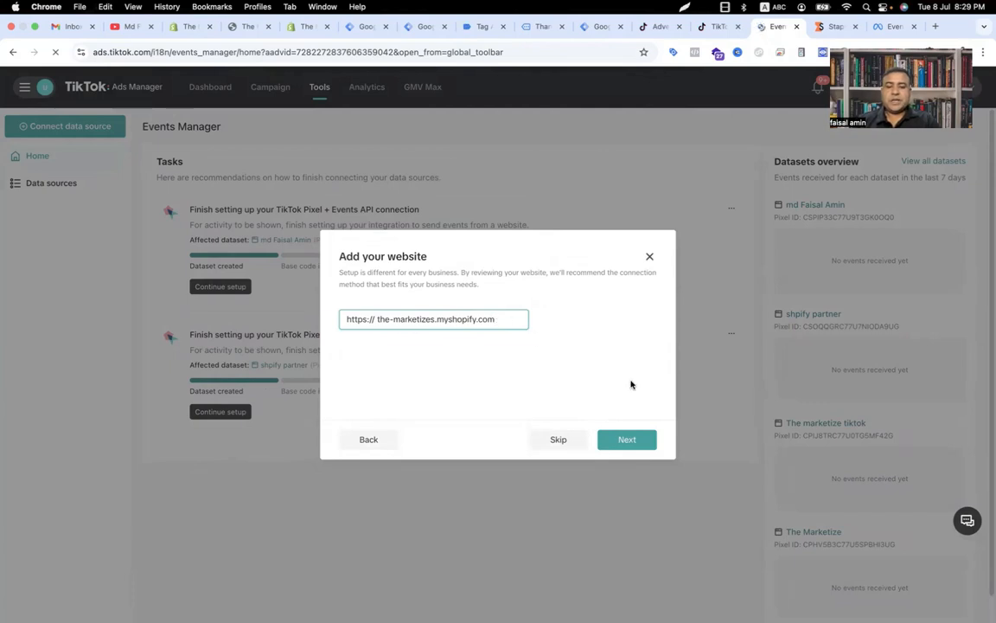
pyautogui.click(624, 438)
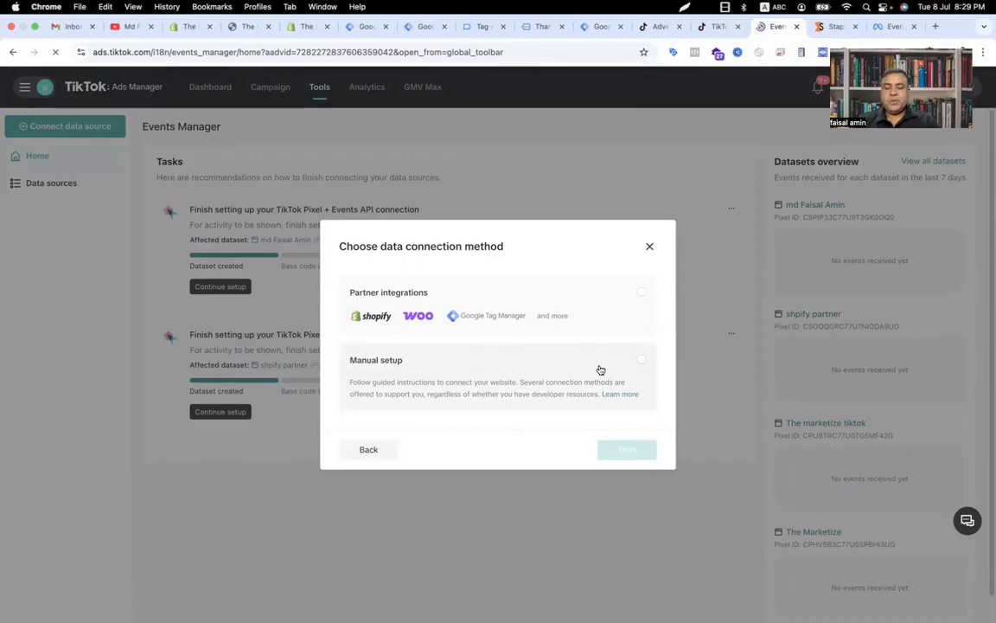
# Step: Choose Manual setup and the TikTok Pixel + Events API connection method
pyautogui.click(631, 367)
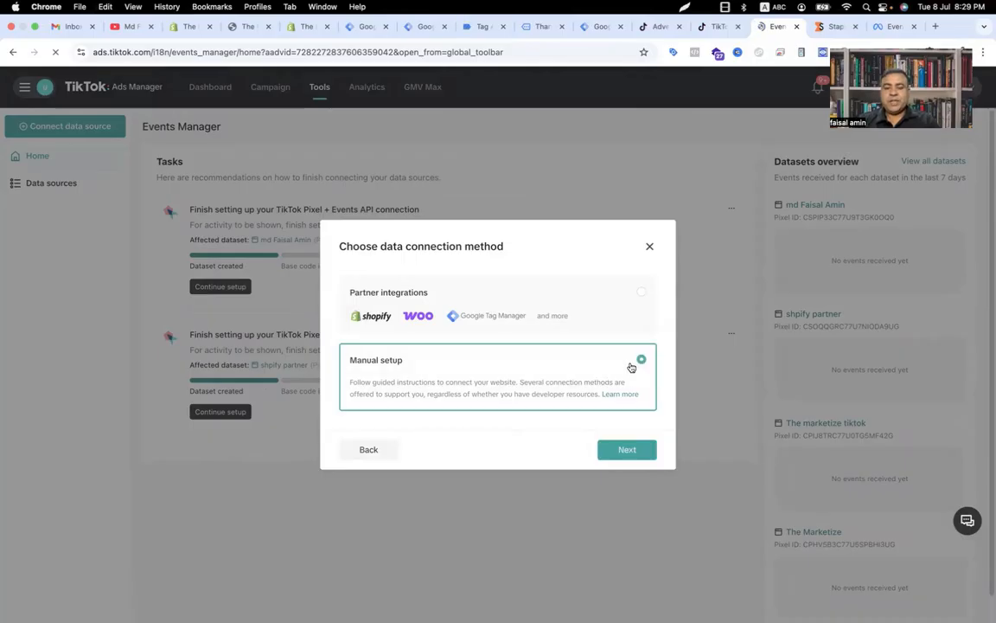
pyautogui.click(645, 451)
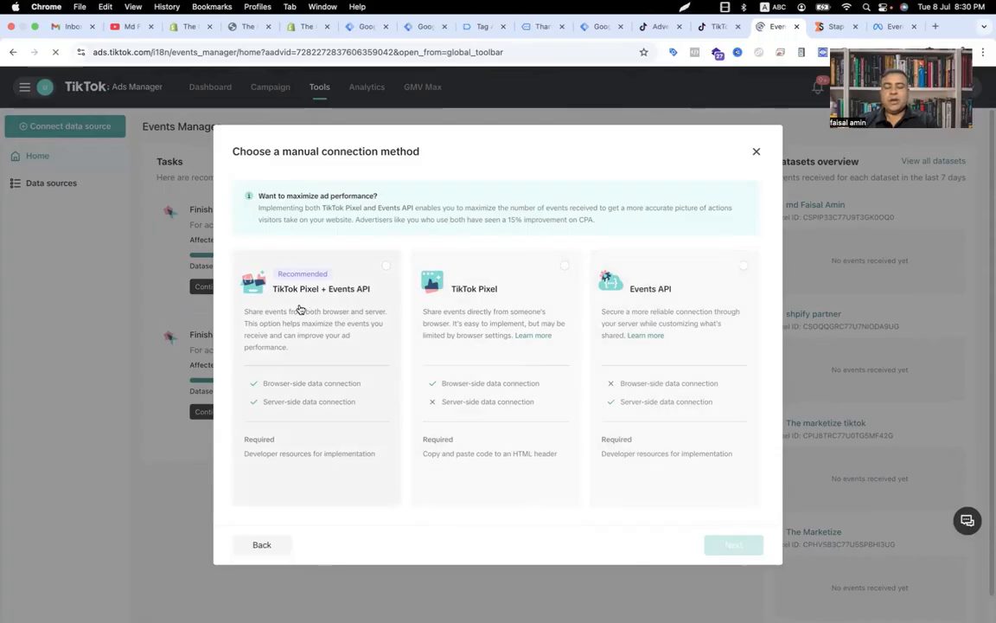
pyautogui.click(386, 269)
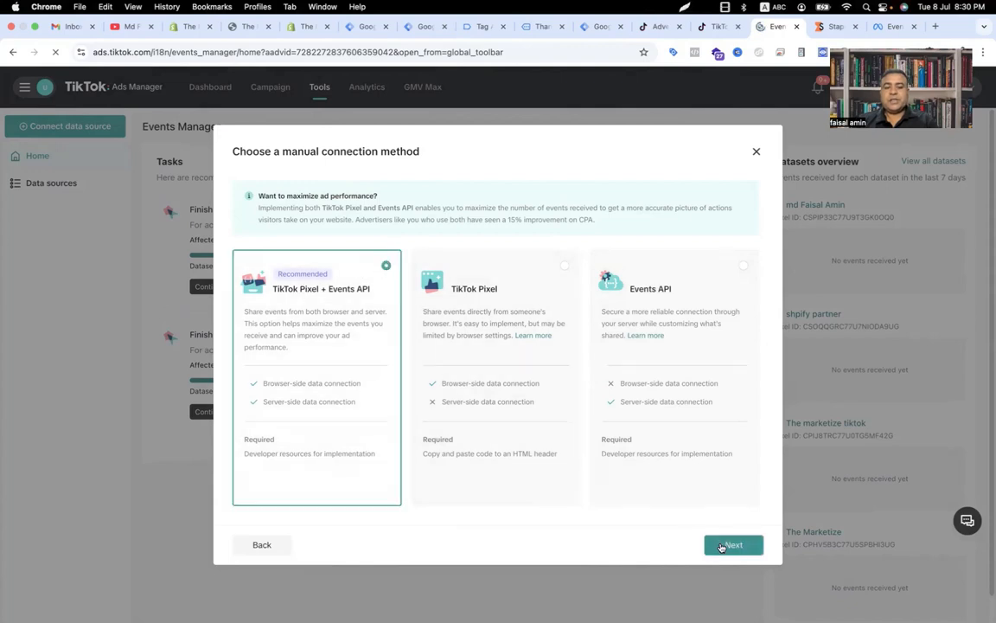
pyautogui.click(734, 545)
# Step: Create the pixel, naming it with the account owner's name followed by " - shopify"
pyautogui.click(421, 222)
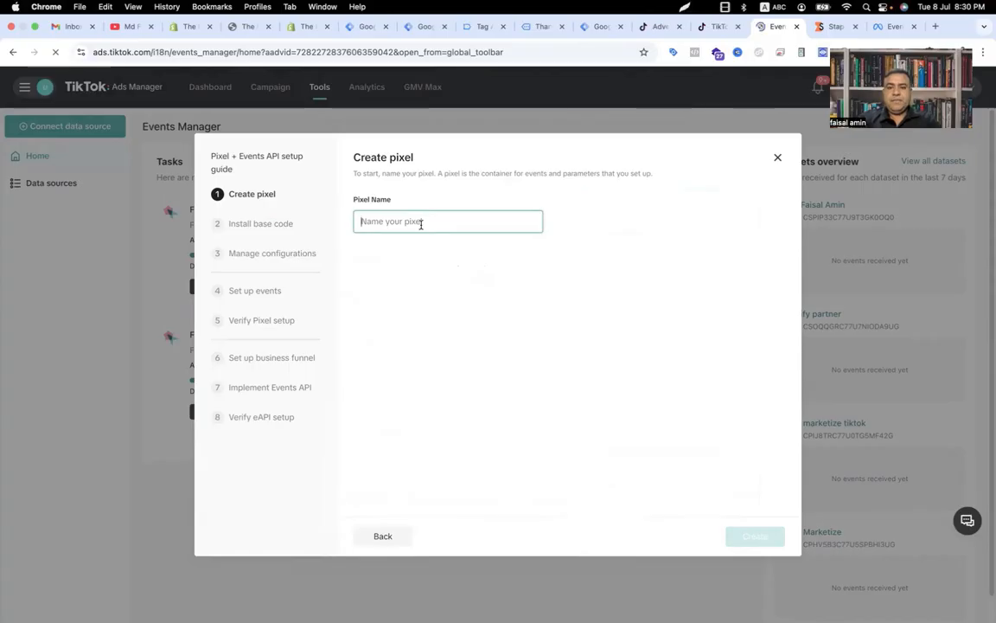
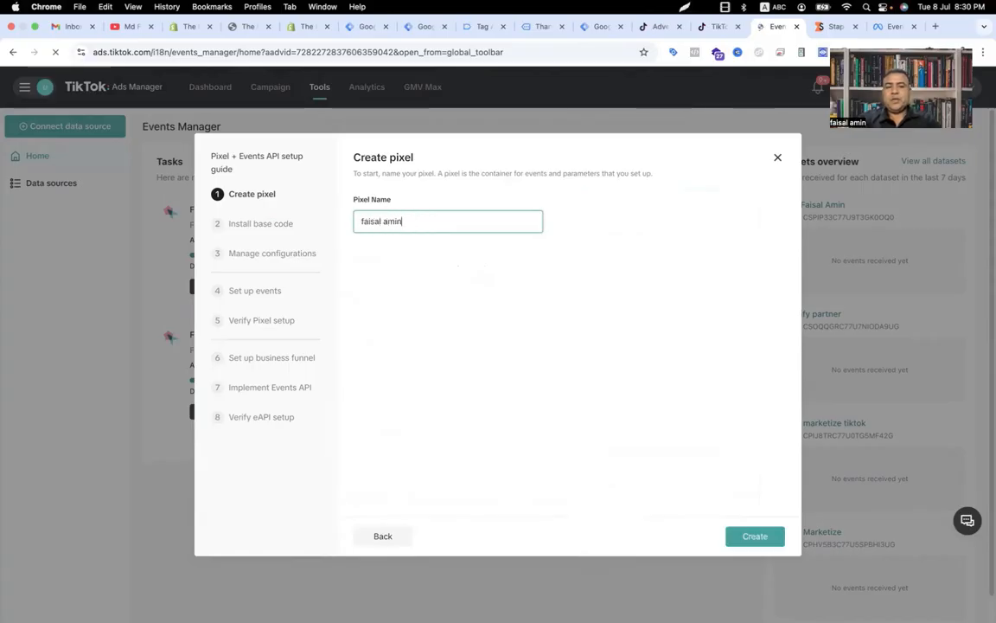
pyautogui.write(' - shopify')
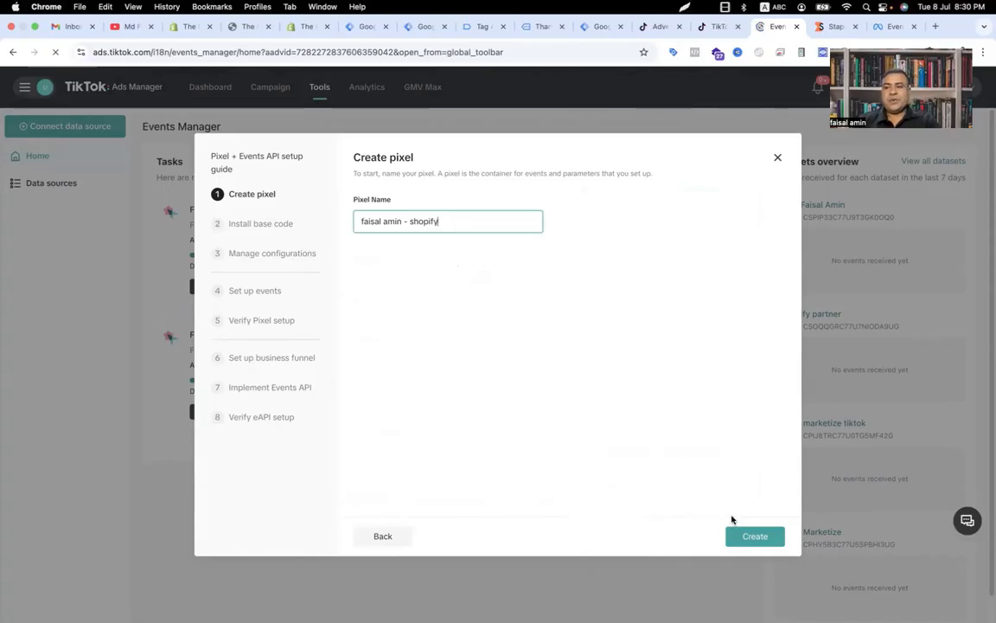
pyautogui.click(740, 537)
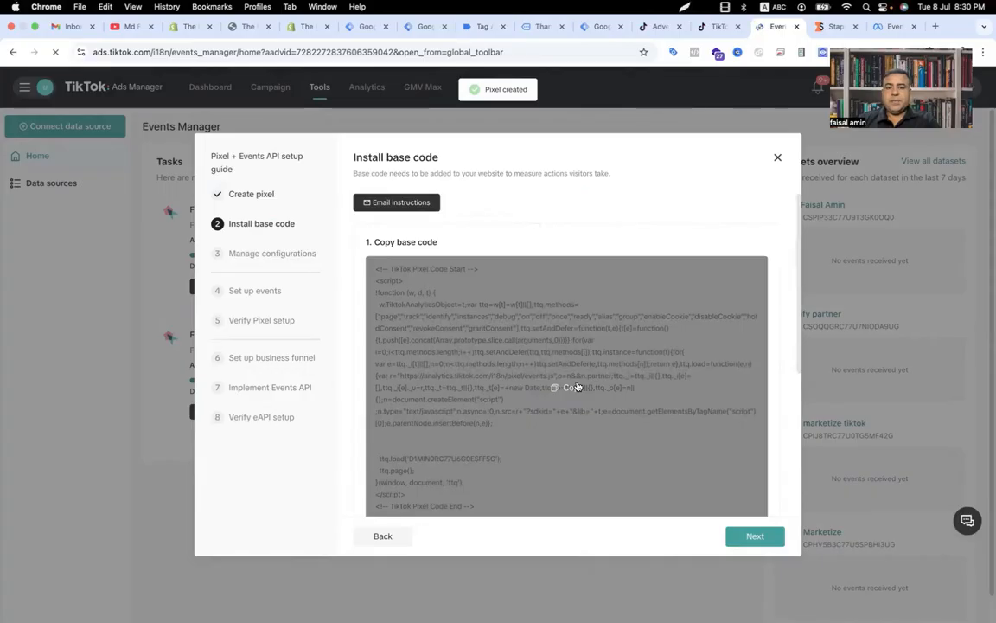
# Step: Copy the pixel base code and move past the install base code step
pyautogui.click(578, 388)
pyautogui.scroll(-3, 574, 391)
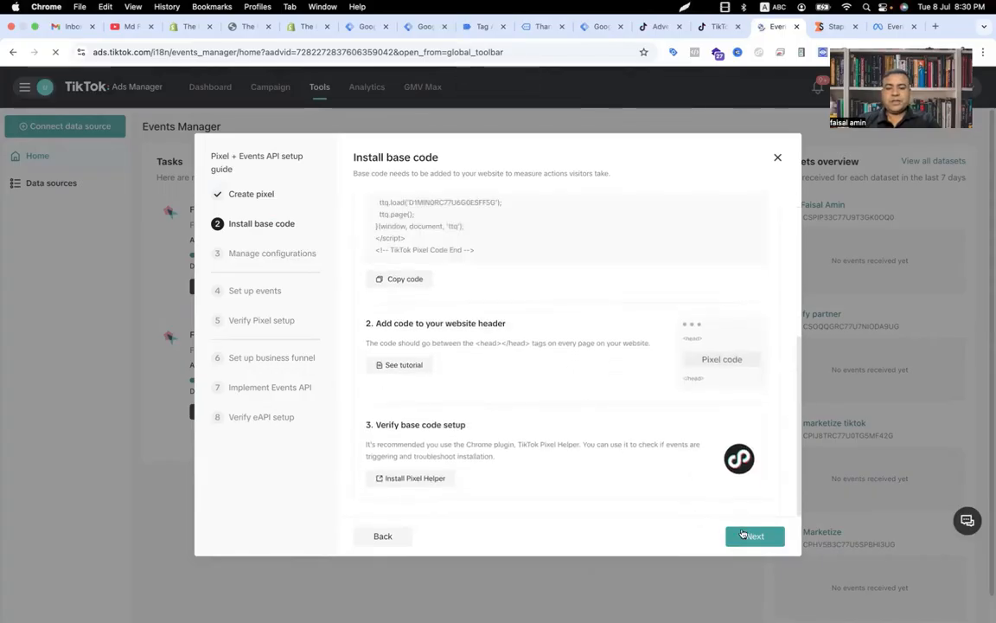
pyautogui.click(742, 534)
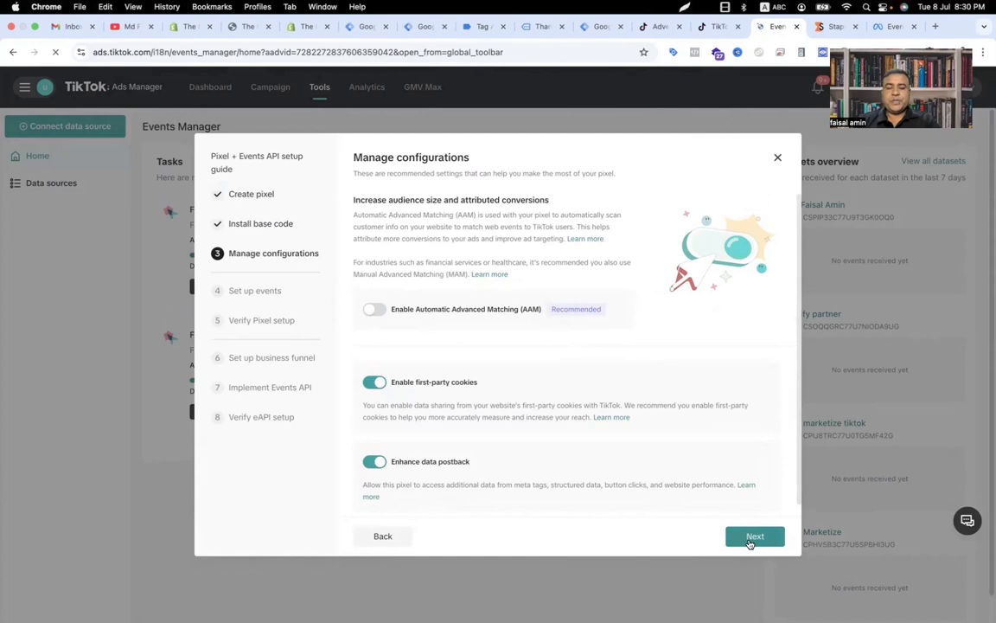
# Step: Step through the remaining setup pages with default settings, finish the guide, and switch to the Tag Manager workspace
pyautogui.click(753, 537)
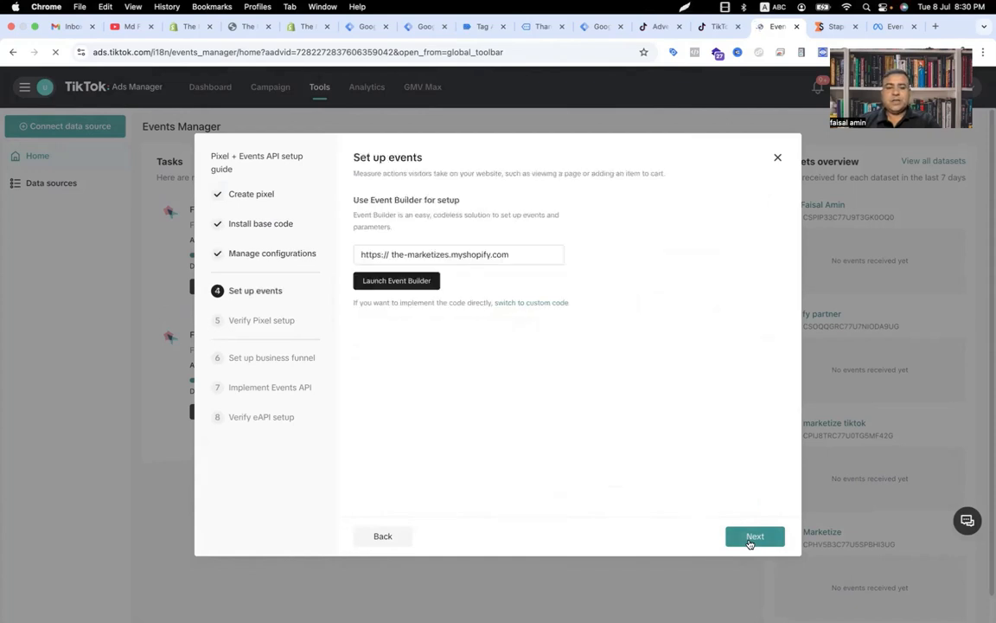
pyautogui.click(752, 537)
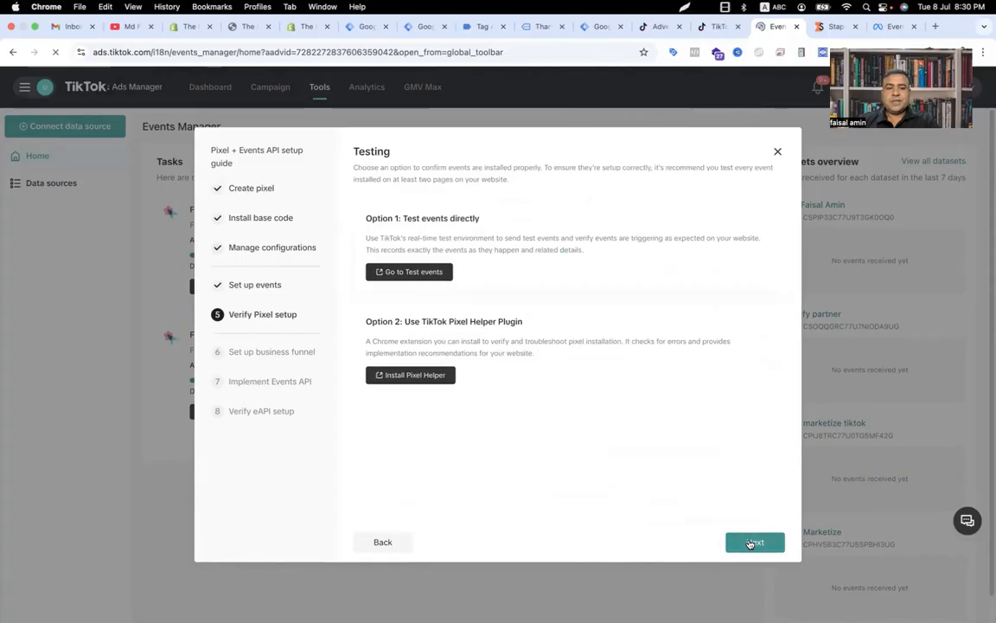
pyautogui.click(751, 542)
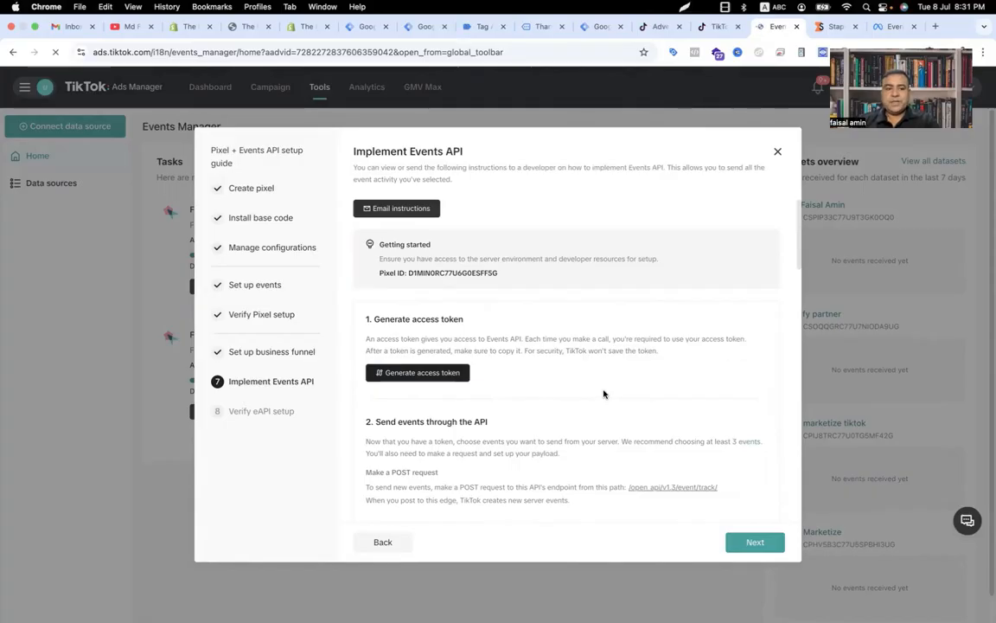
pyautogui.click(749, 543)
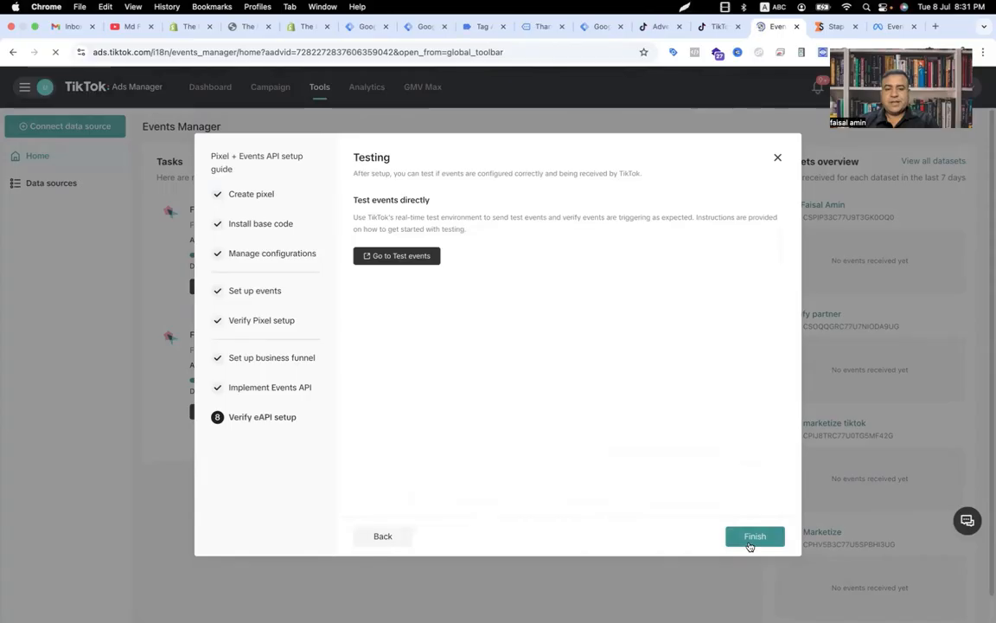
pyautogui.click(750, 542)
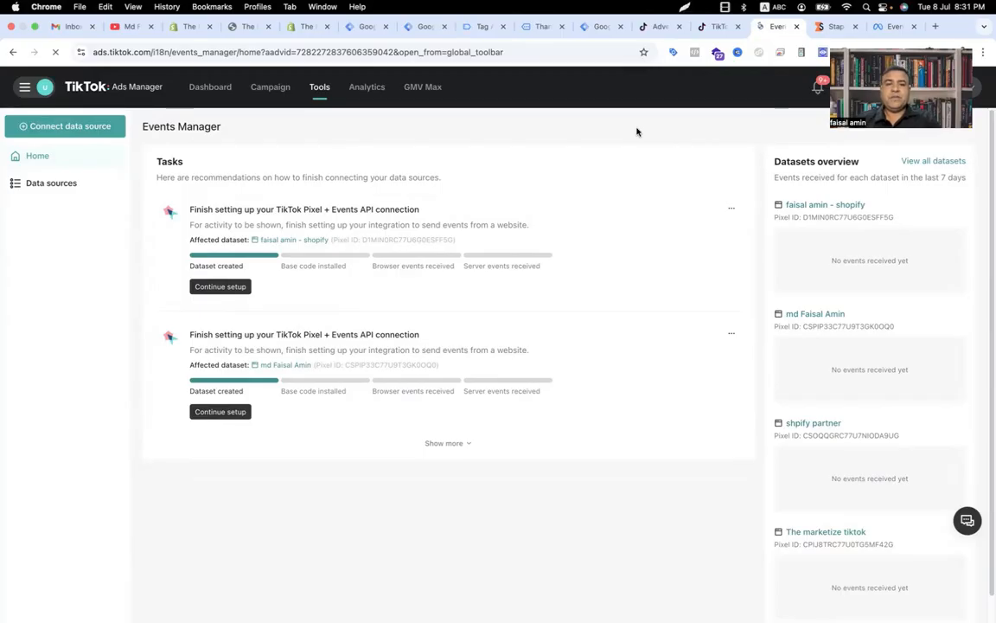
pyautogui.click(427, 27)
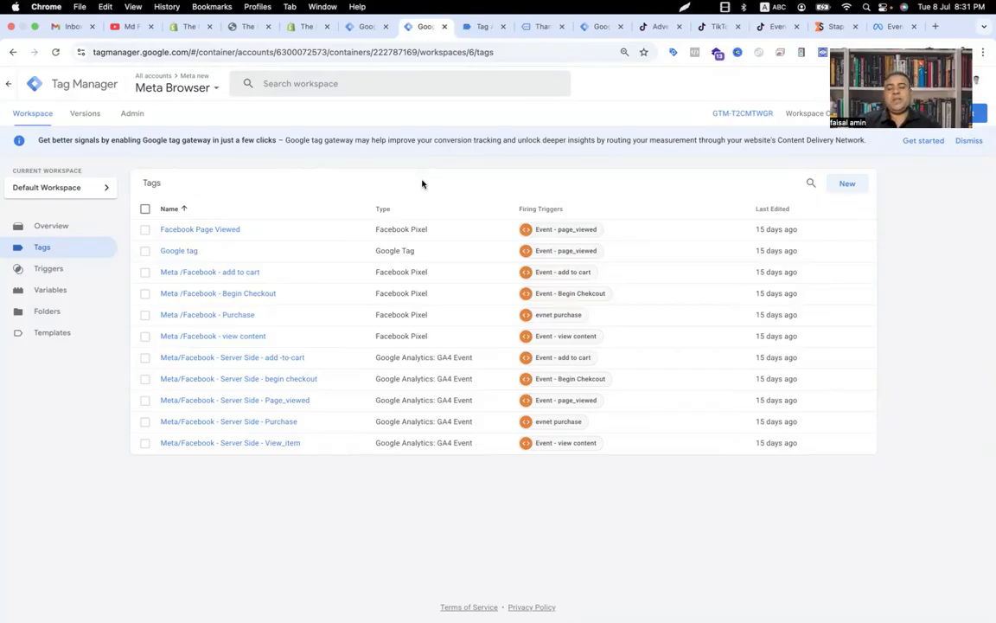
pyautogui.click(128, 26)
pyautogui.scroll(10, 394, 346)
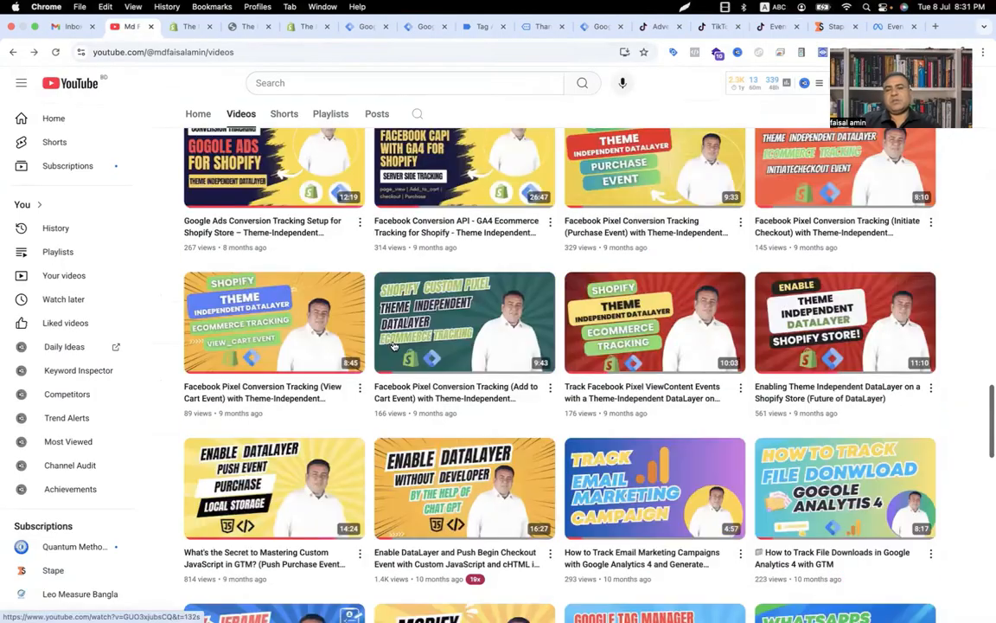
pyautogui.scroll(10, 393, 346)
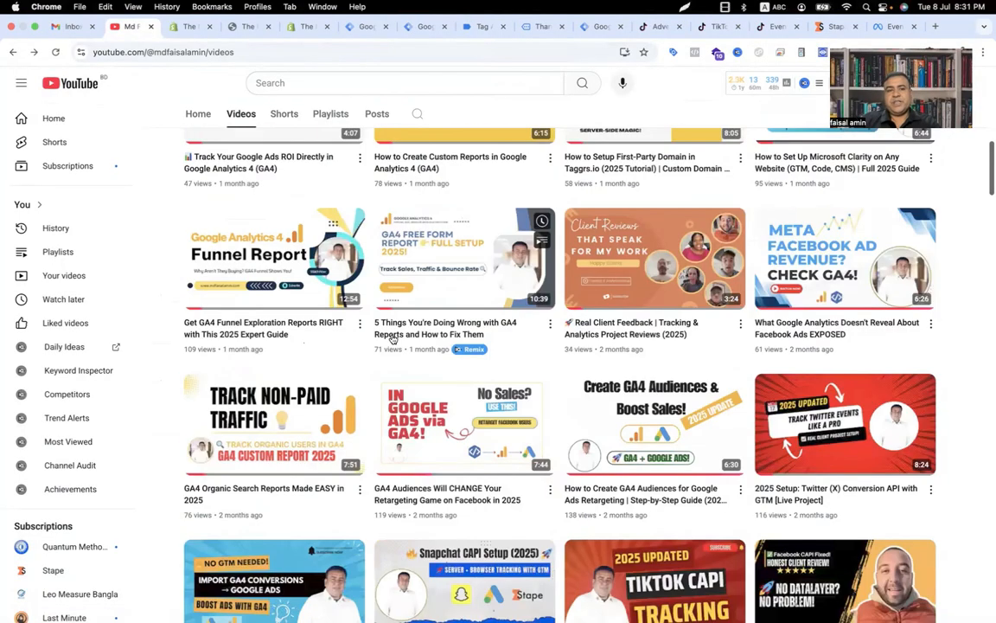
pyautogui.click(475, 28)
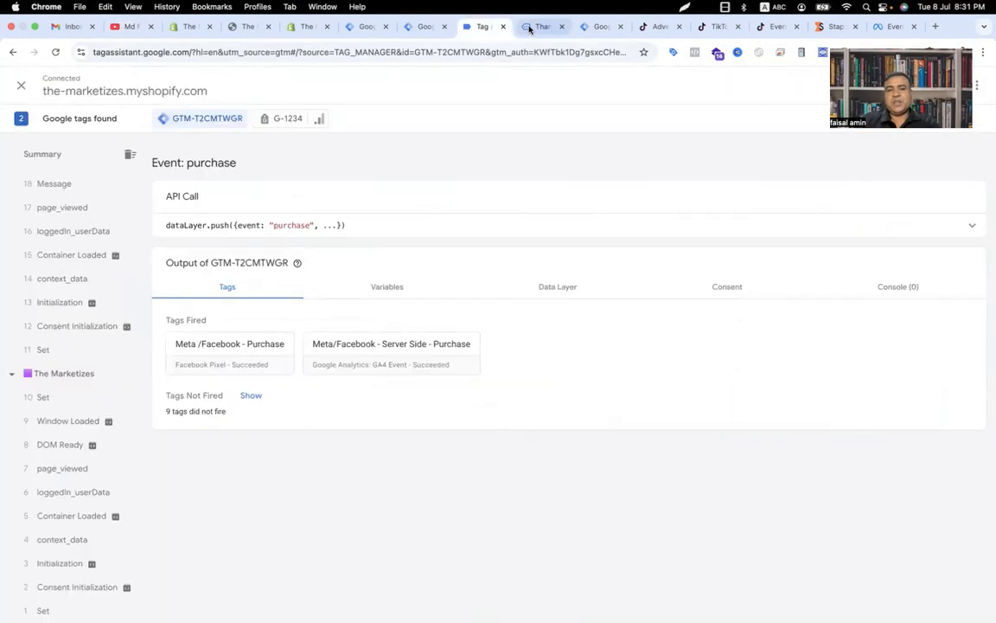
pyautogui.click(601, 28)
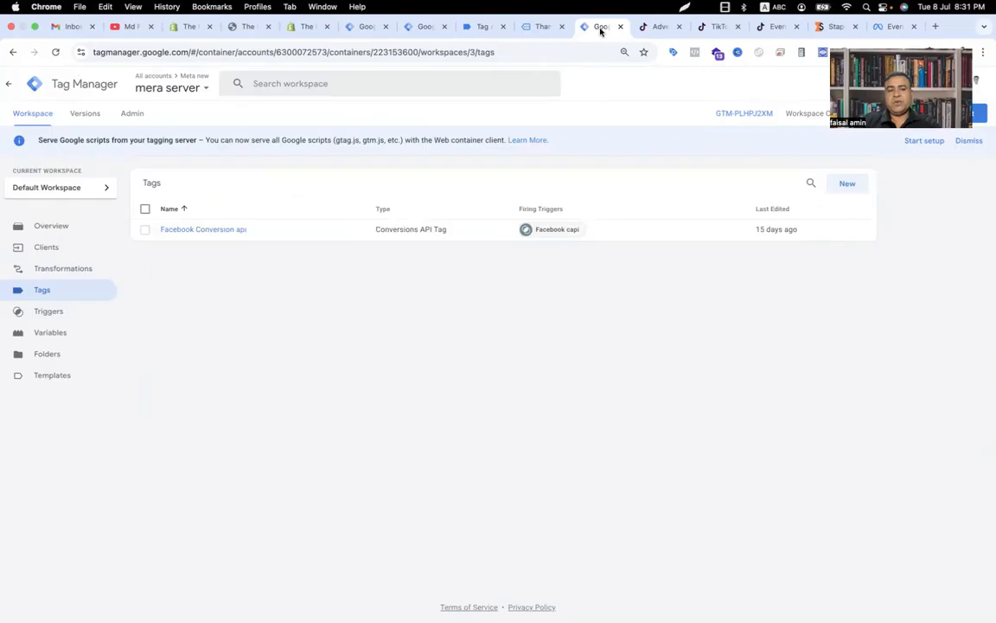
pyautogui.click(486, 28)
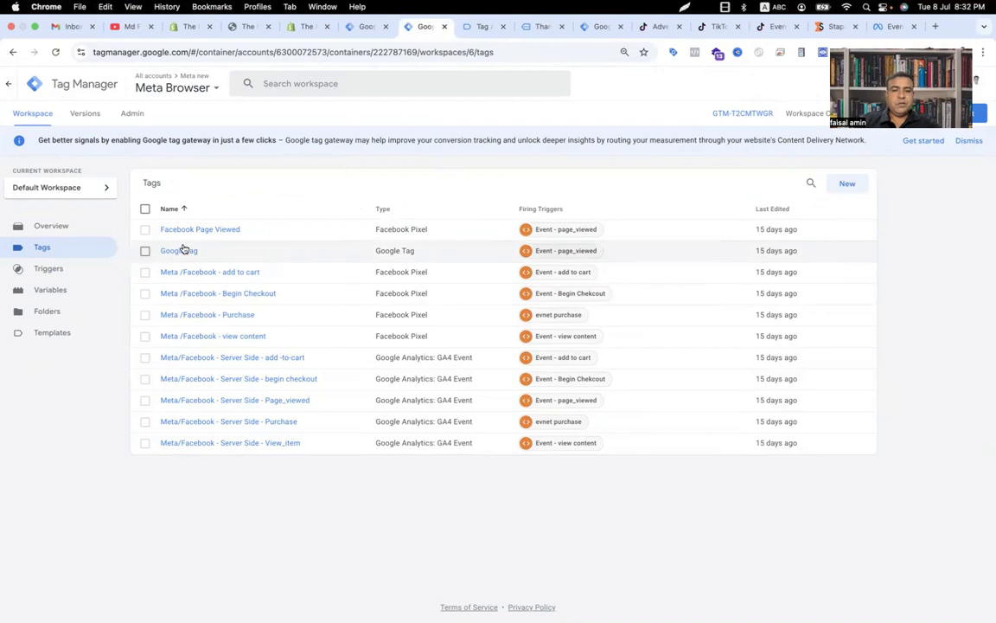
# Step: Create a Custom HTML tag containing the pasted TikTok pixel base code, fired by the Event - page_viewed trigger
pyautogui.click(846, 185)
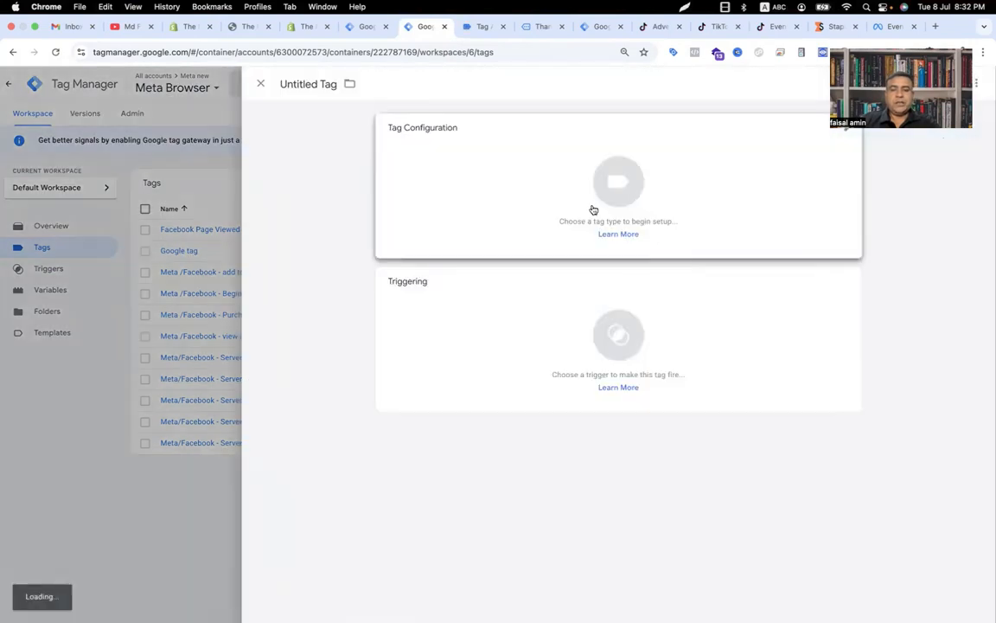
pyautogui.click(603, 191)
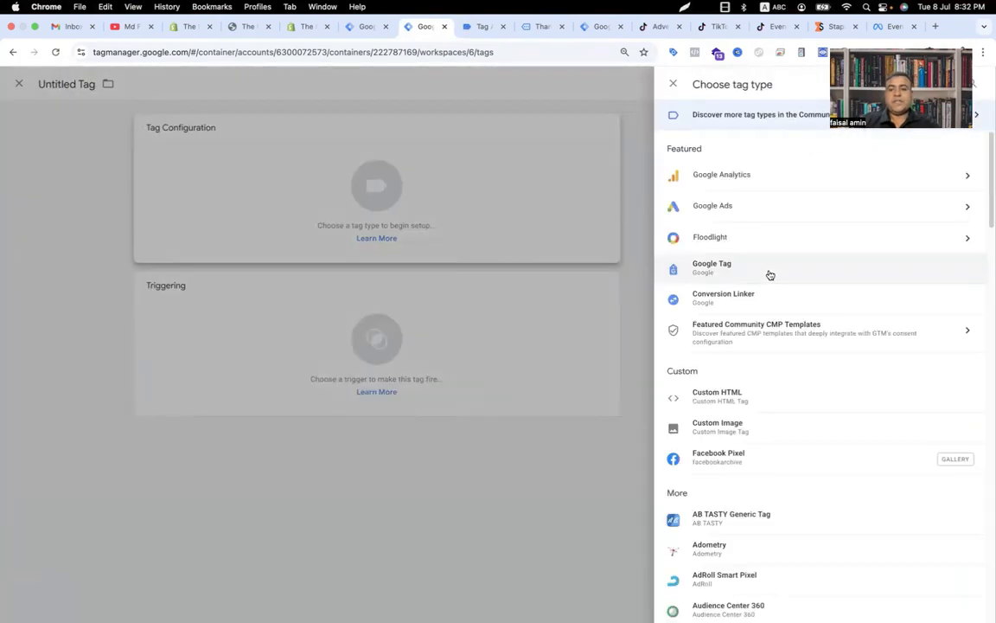
pyautogui.click(733, 395)
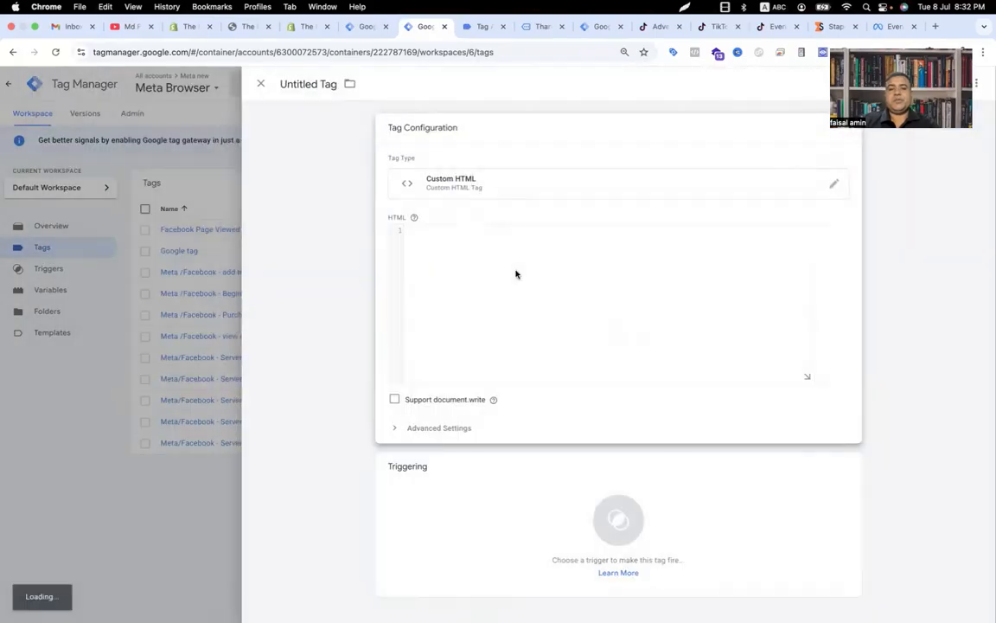
pyautogui.click(515, 275)
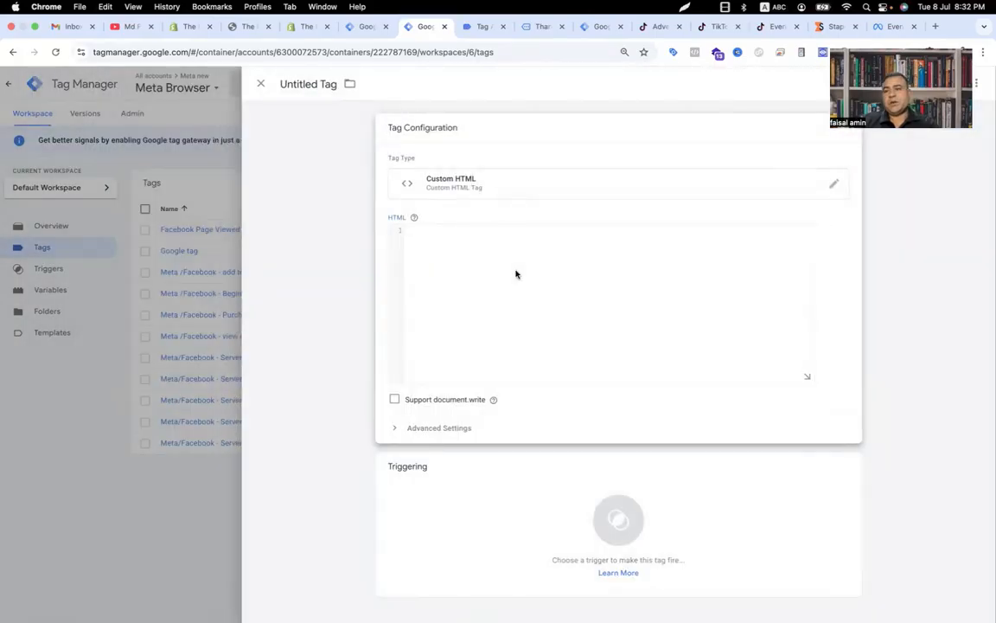
pyautogui.press('super+v')
pyautogui.scroll(3, 516, 273)
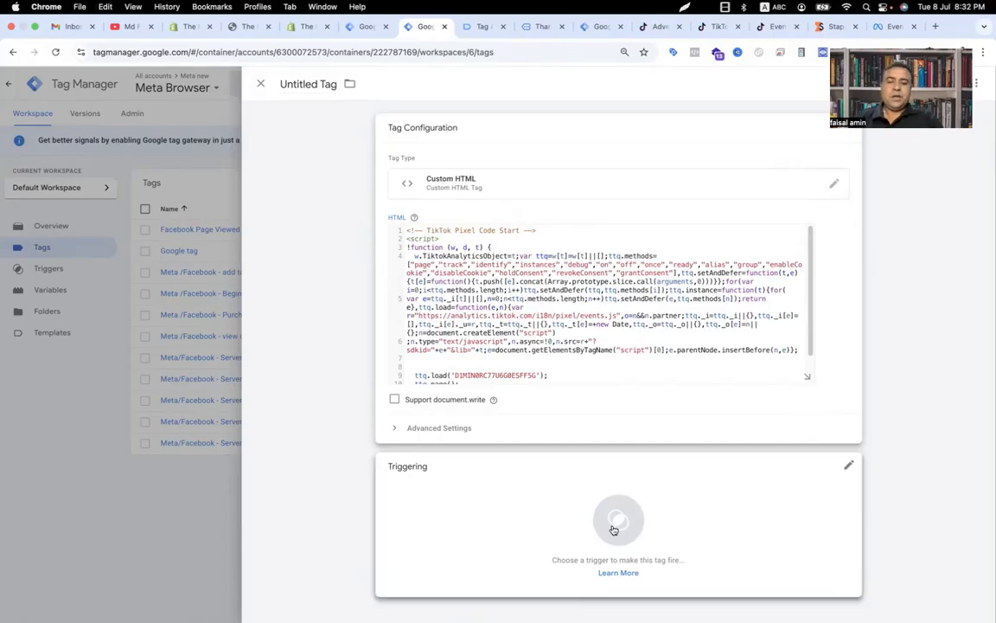
pyautogui.click(616, 524)
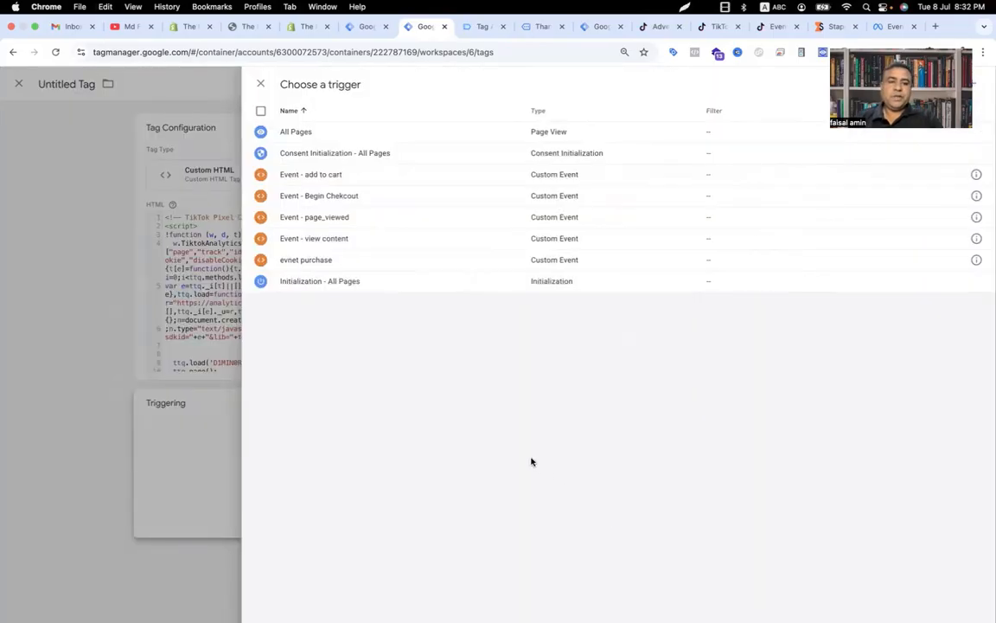
pyautogui.click(359, 217)
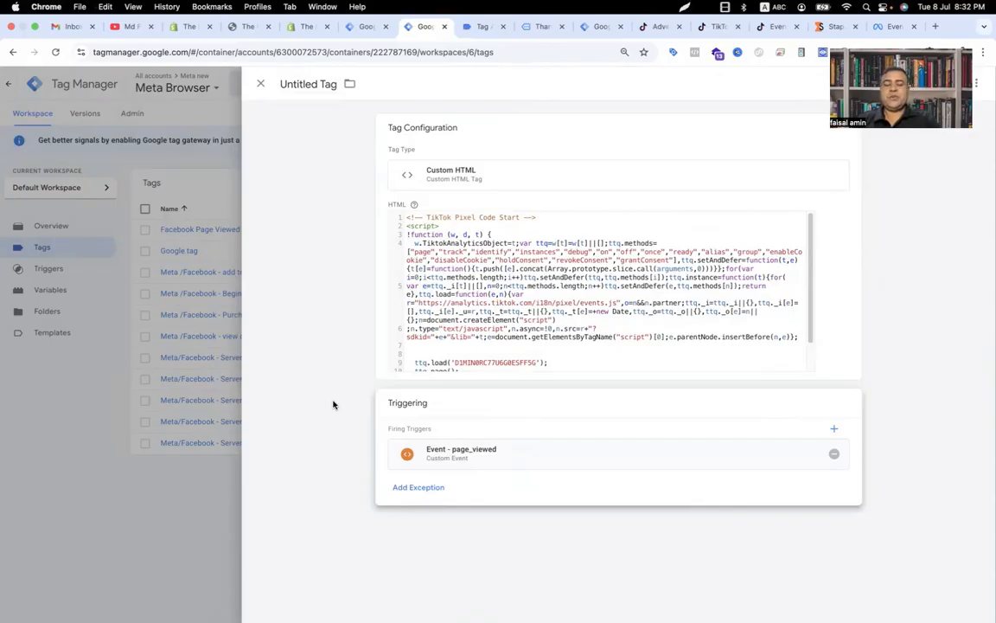
# Step: Name the tag Tiktok Base Code - page_viewed and save it
pyautogui.click(313, 87)
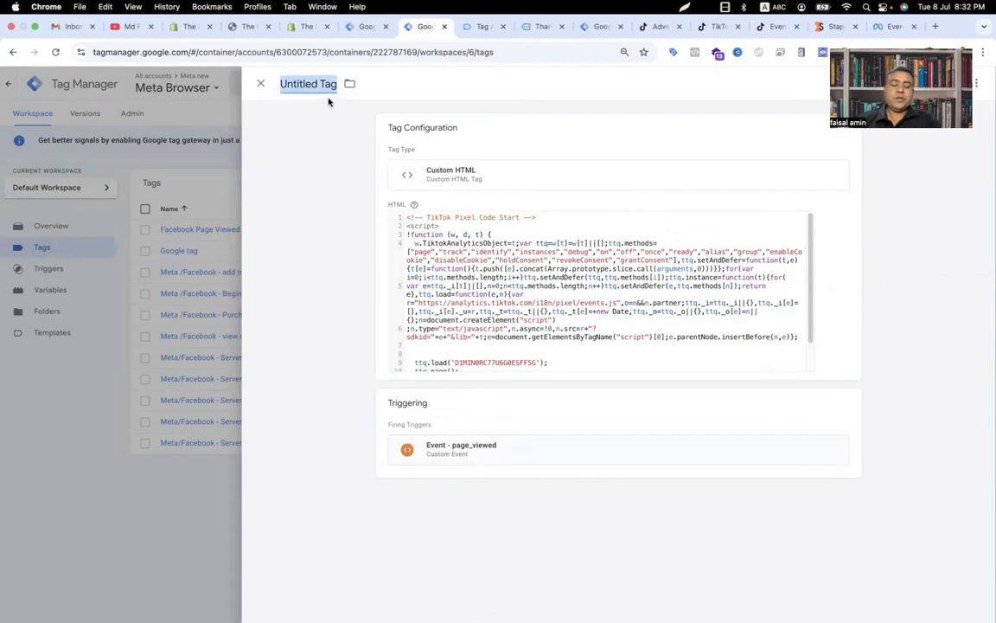
pyautogui.write('Tikto')
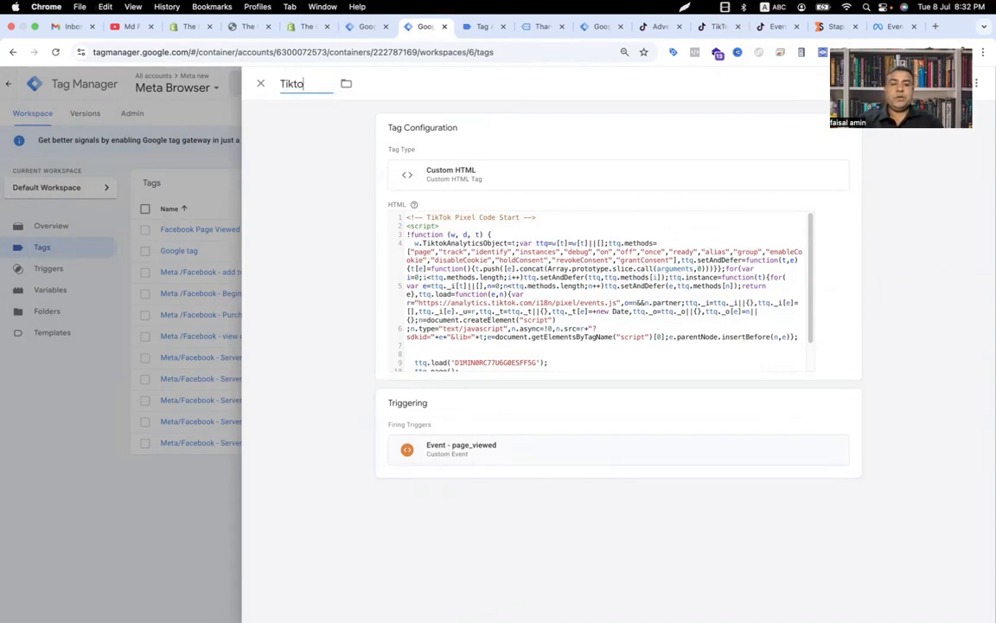
pyautogui.write('k Base')
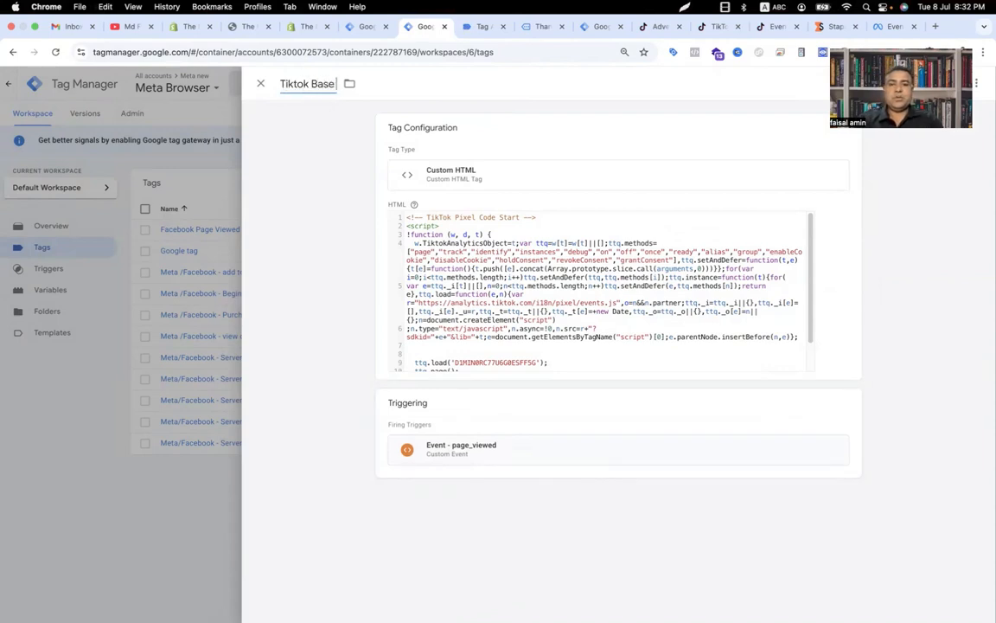
pyautogui.write(' Code -')
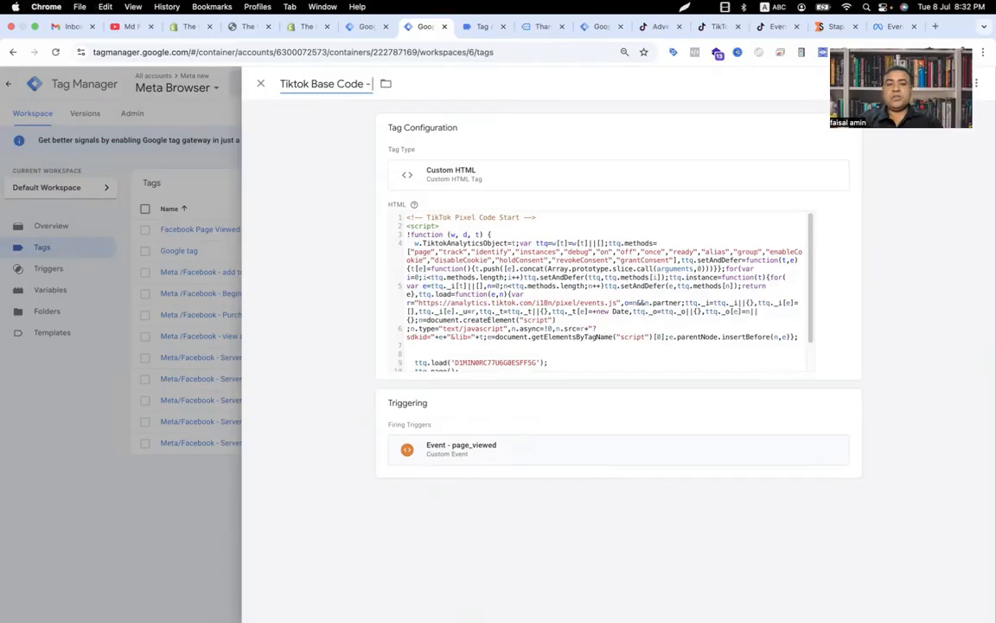
pyautogui.write(' page')
pyautogui.write('_')
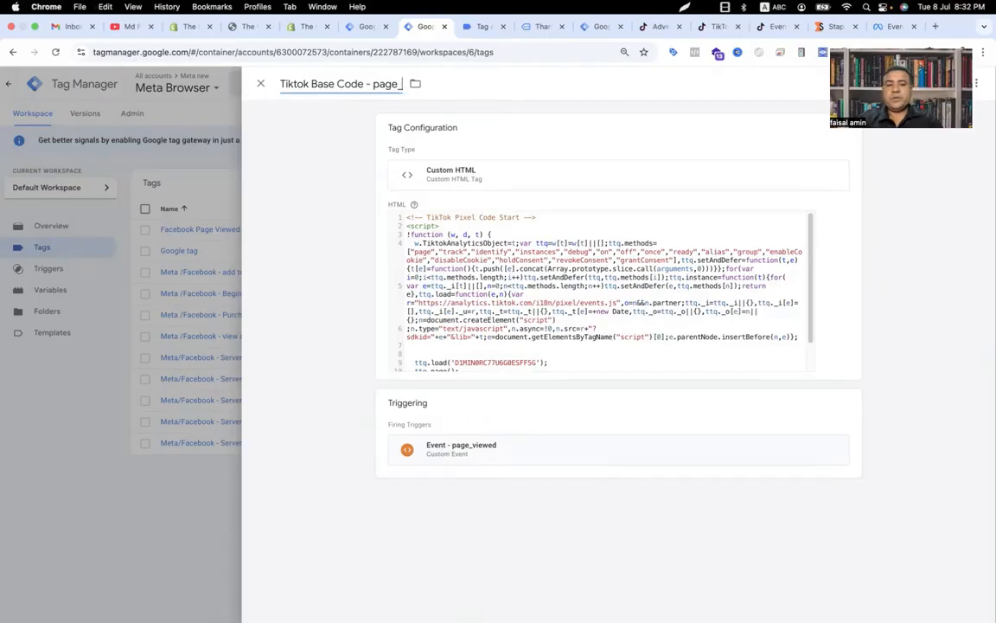
pyautogui.write('viewed')
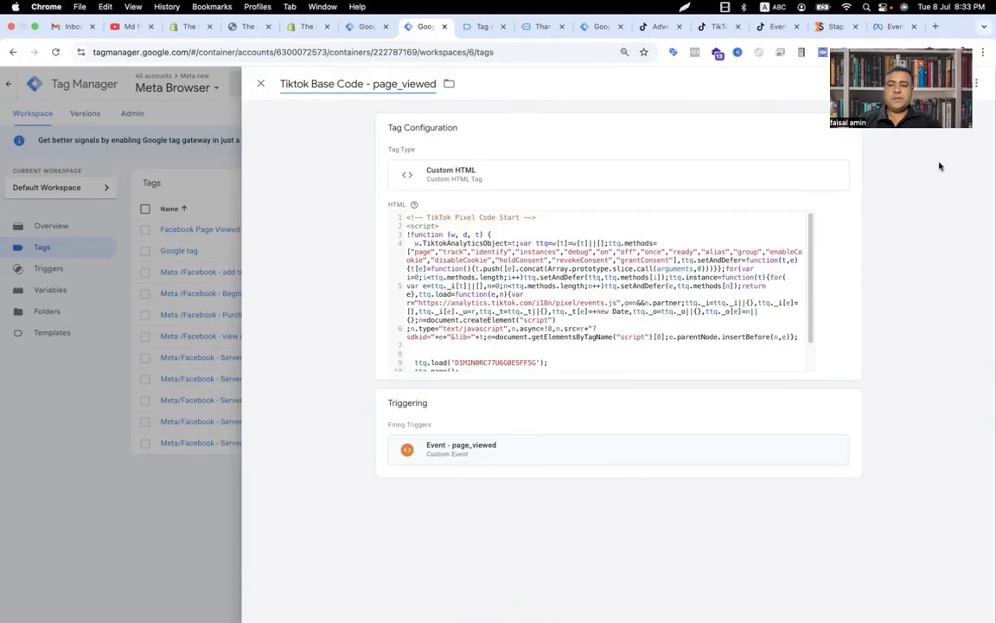
pyautogui.click(939, 85)
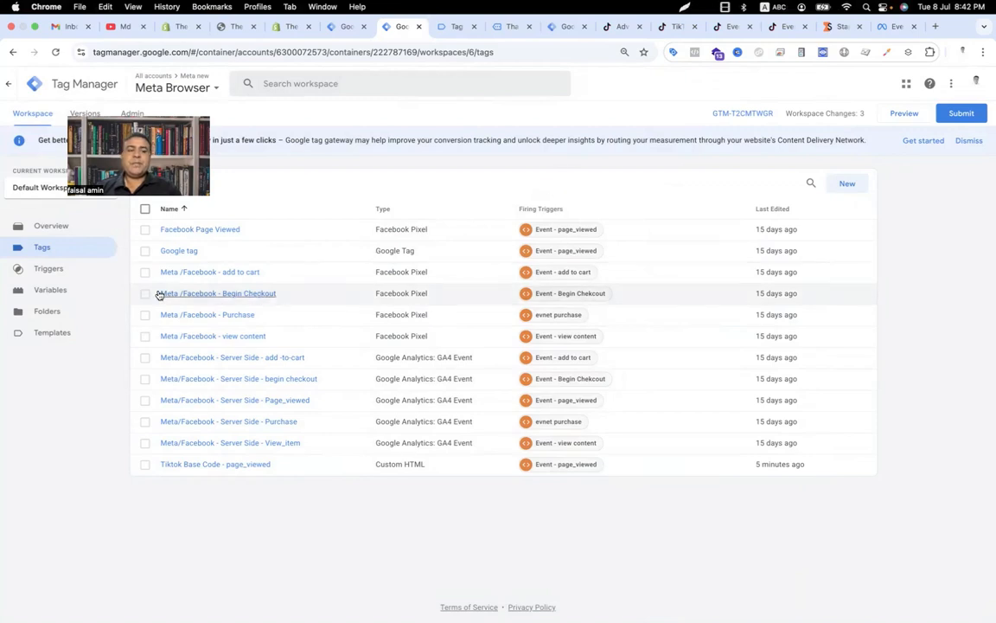
# Step: Create a new Data Layer Variable with the key ecommerce.items, copying the ecommerce key from the Tag Assistant's add_to_cart data
pyautogui.click(49, 294)
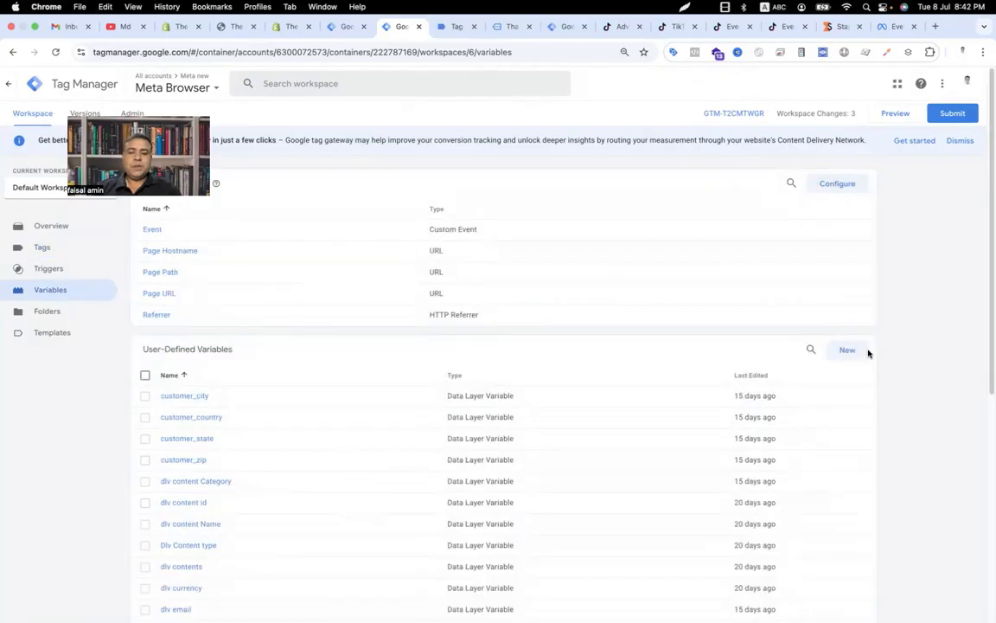
pyautogui.click(856, 353)
pyautogui.click(643, 199)
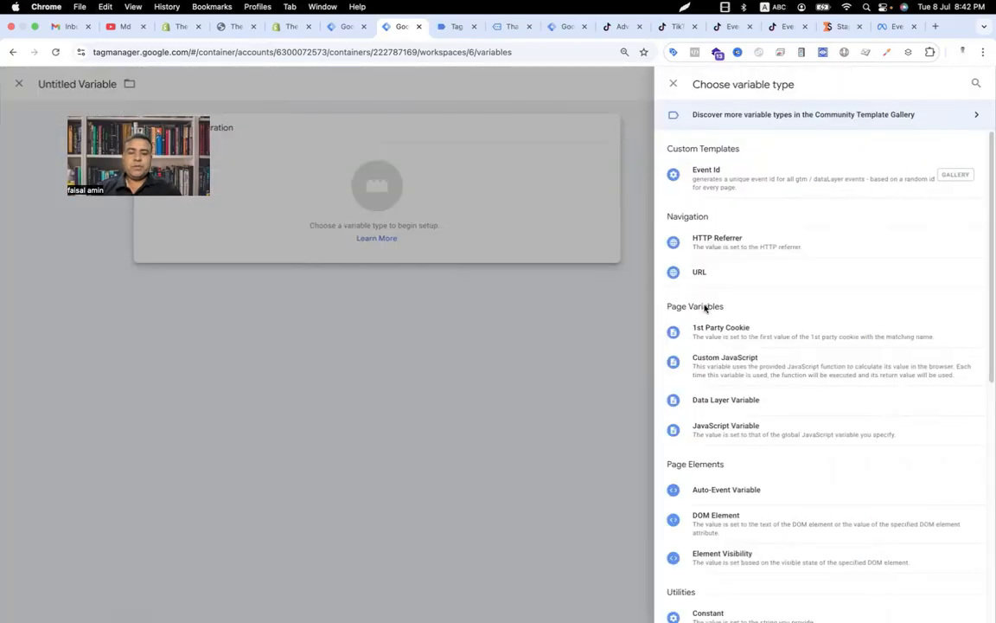
pyautogui.click(696, 398)
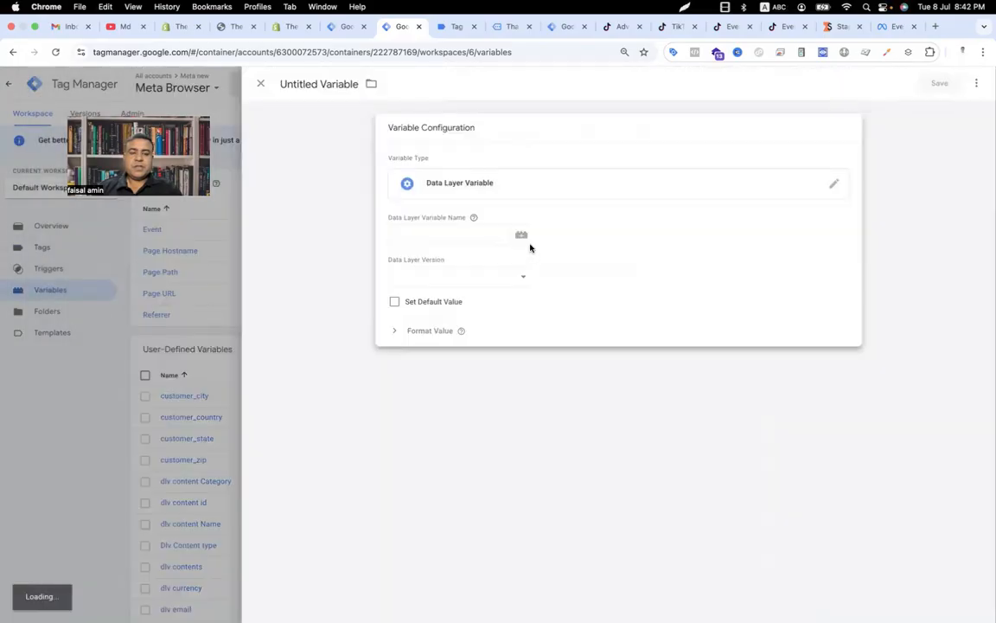
pyautogui.click(456, 25)
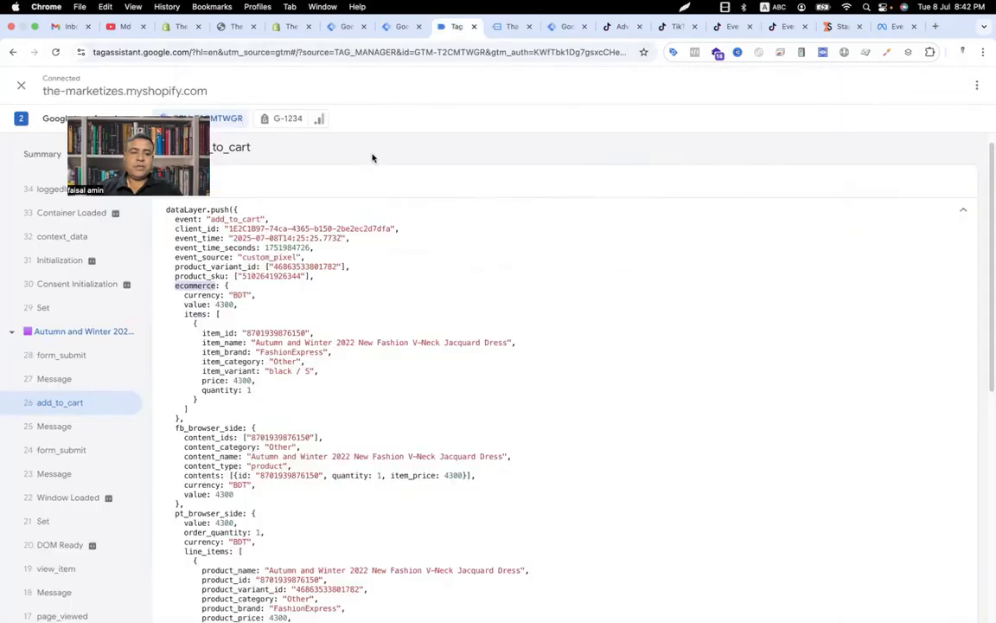
pyautogui.click(196, 286)
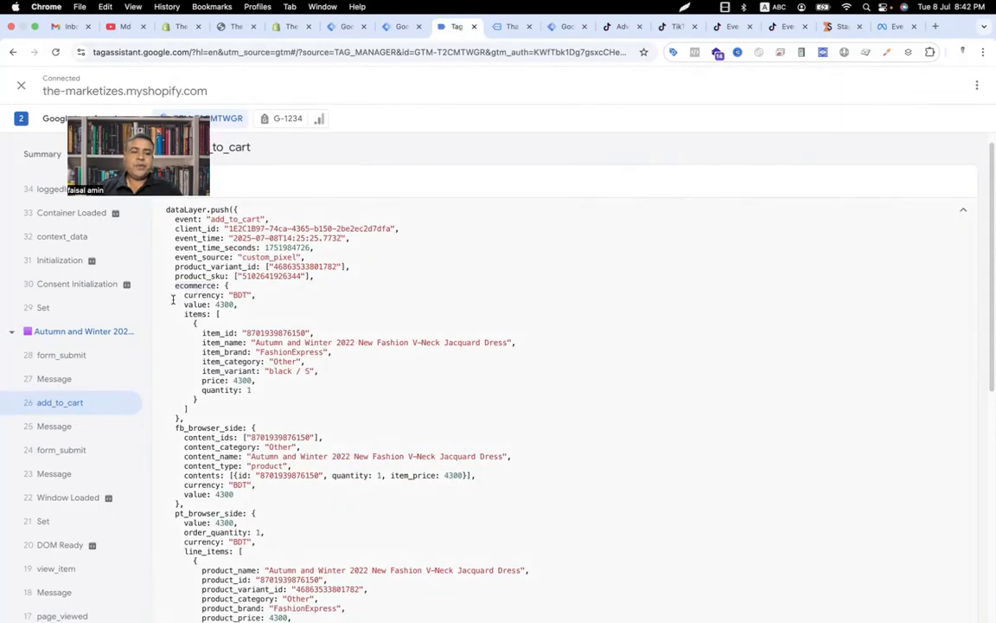
pyautogui.doubleClick(183, 284)
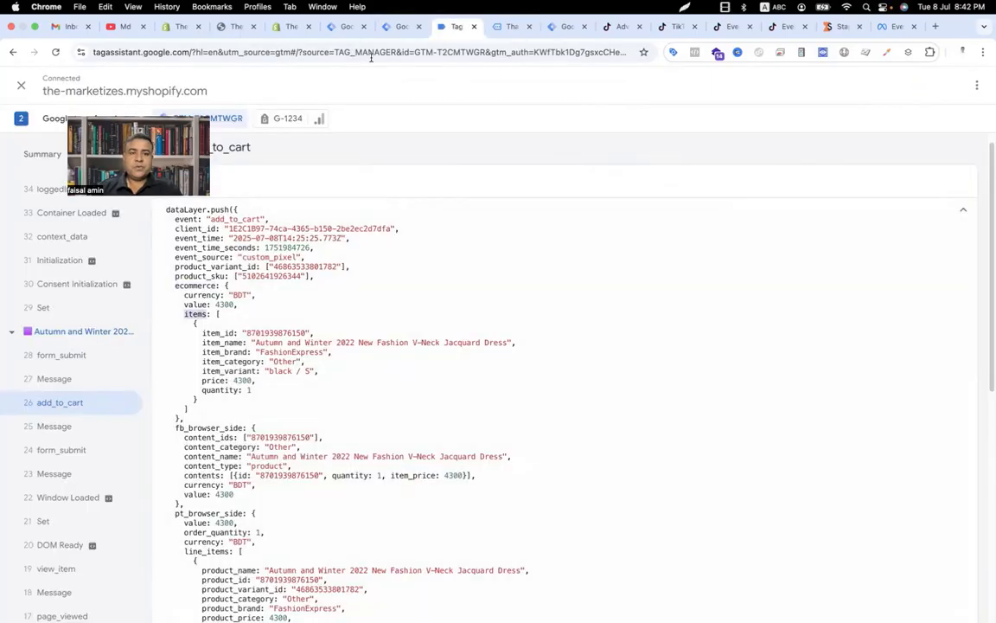
pyautogui.click(401, 27)
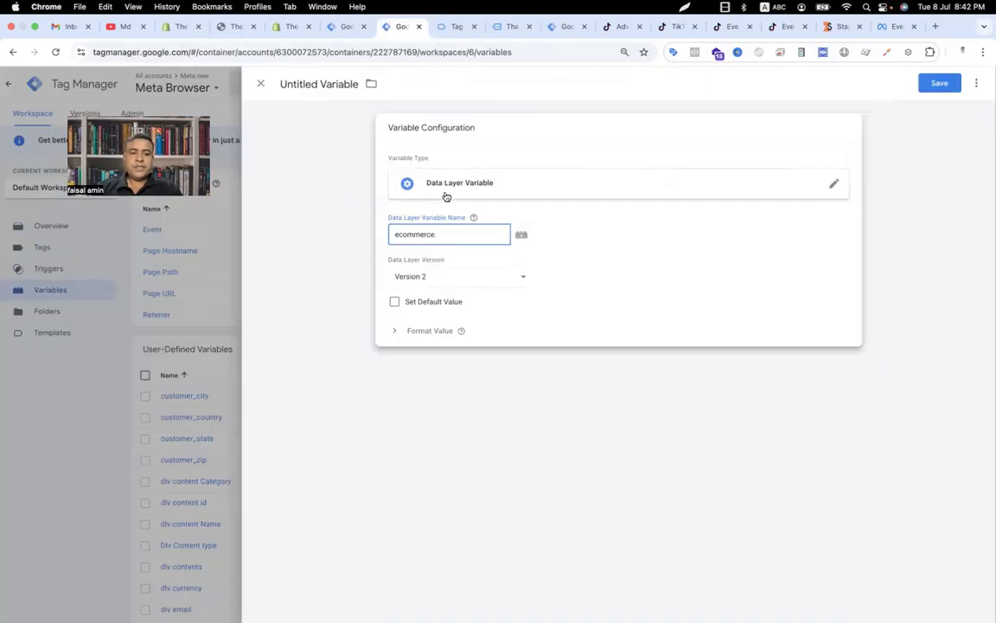
pyautogui.write('items')
# Step: Name the variable dlv Ecommerce items and save it
pyautogui.click(341, 80)
pyautogui.write('dl')
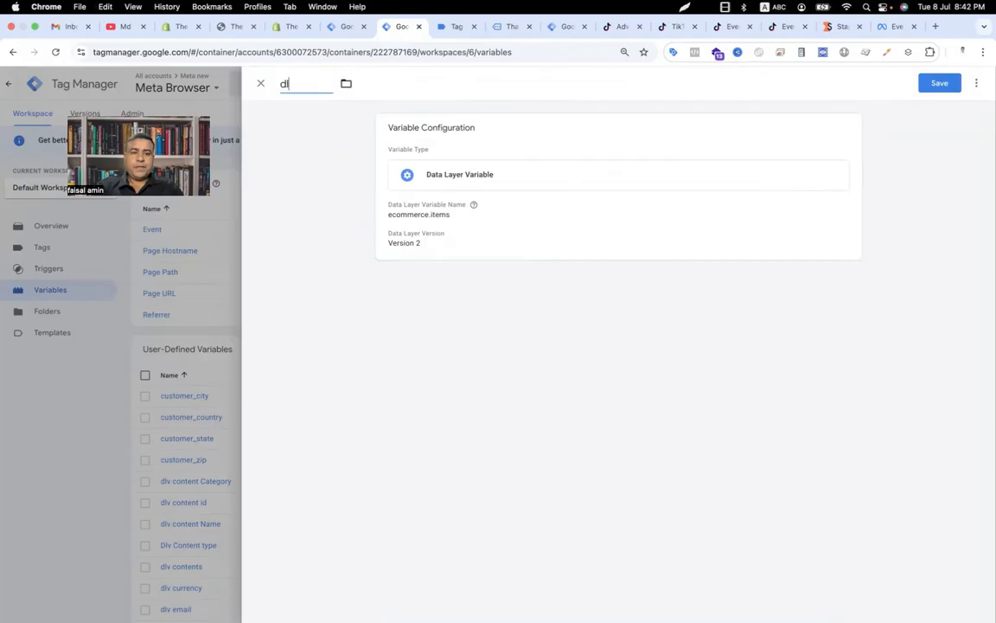
pyautogui.write('v Ecommerce it')
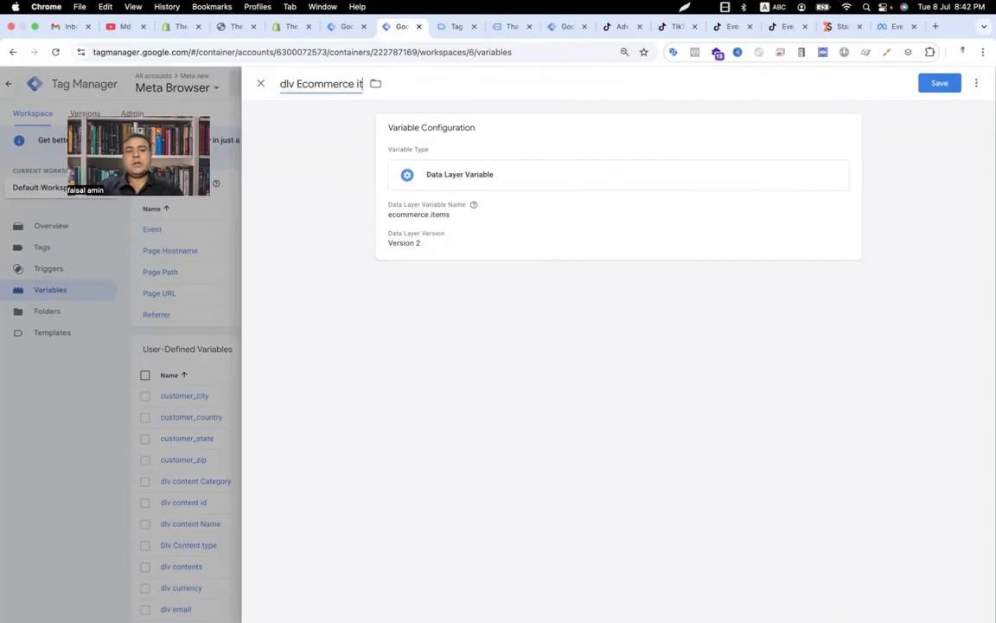
pyautogui.write('ems')
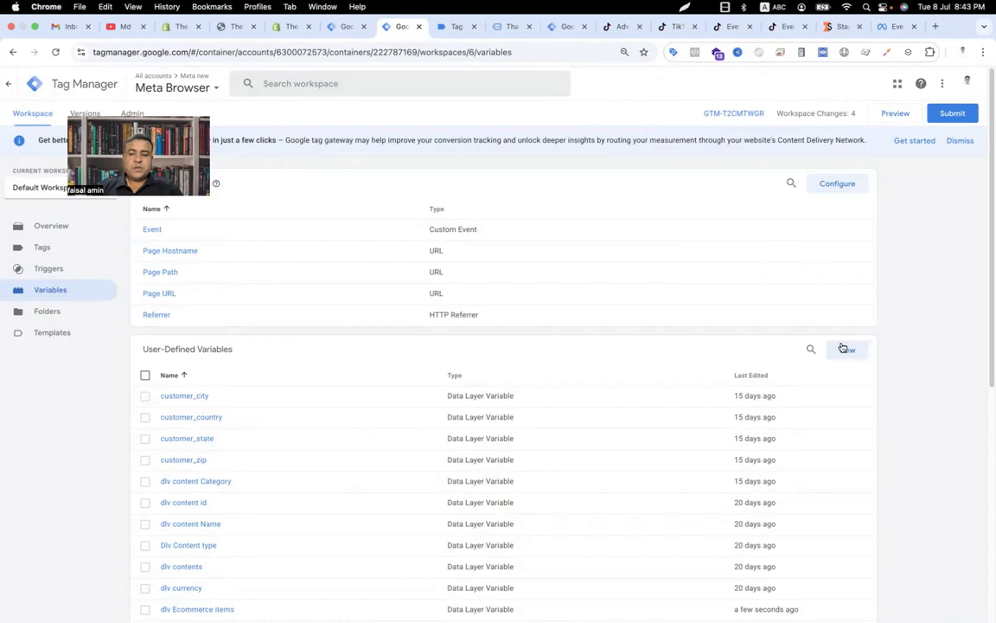
pyautogui.click(843, 348)
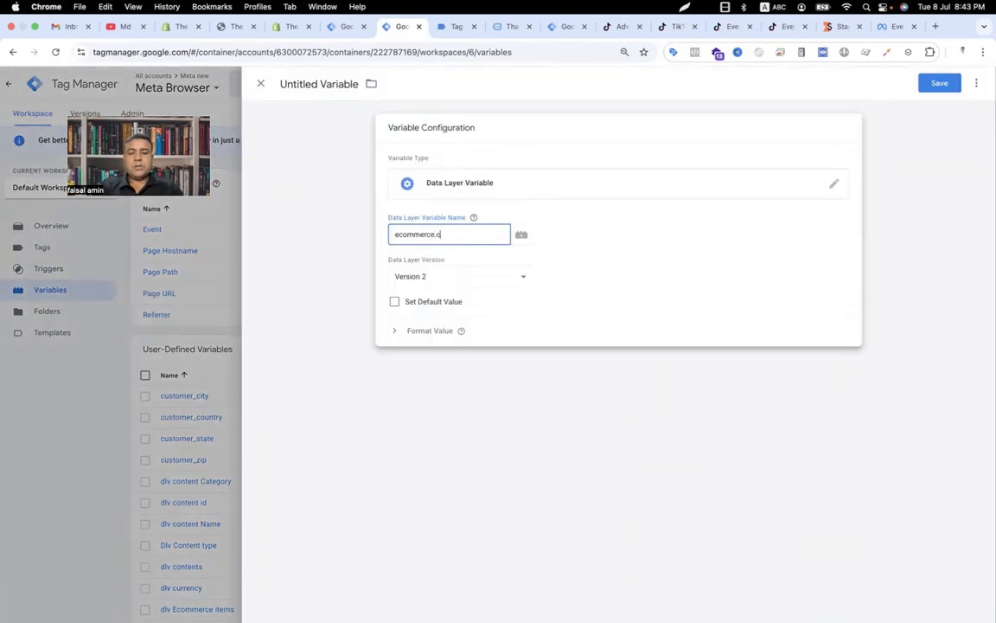
# Step: Create a Data Layer Variable with the key ecommerce.currency, name it tiktok currency, and save it
pyautogui.write('urrency')
pyautogui.tripleClick(348, 85)
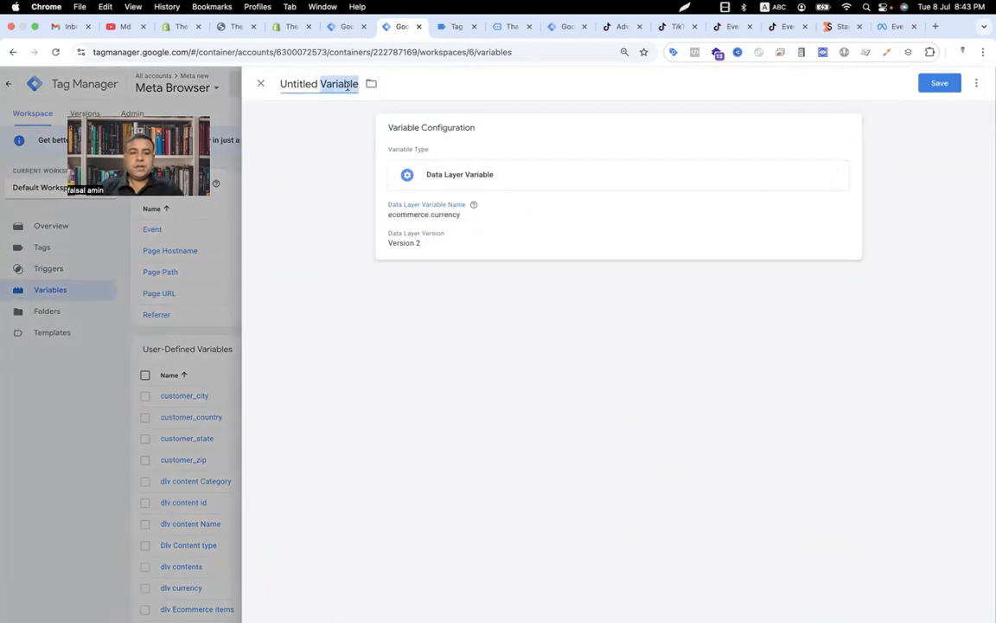
pyautogui.write('tiktok currency')
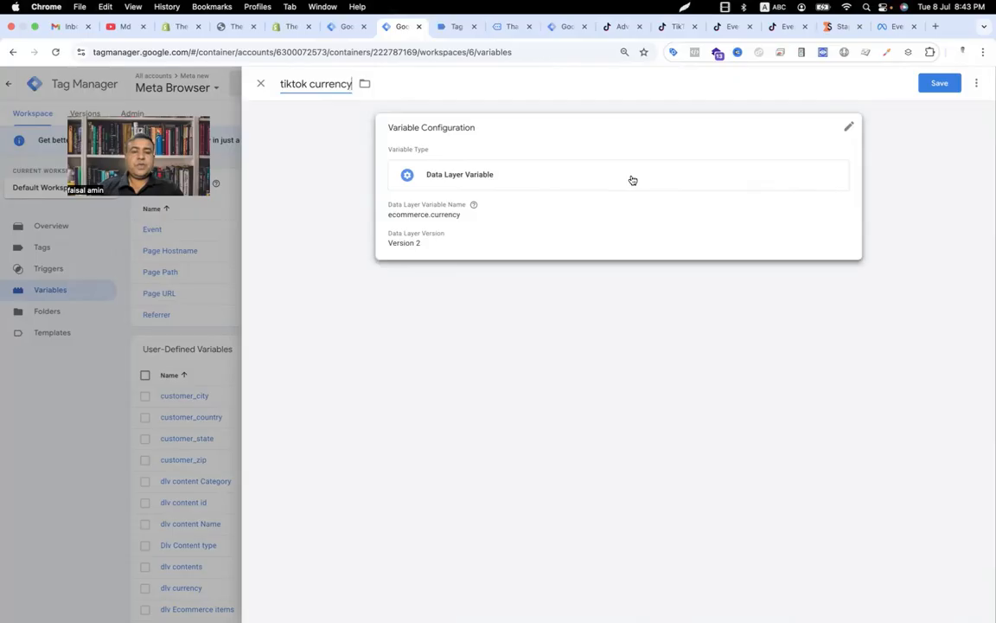
pyautogui.click(456, 25)
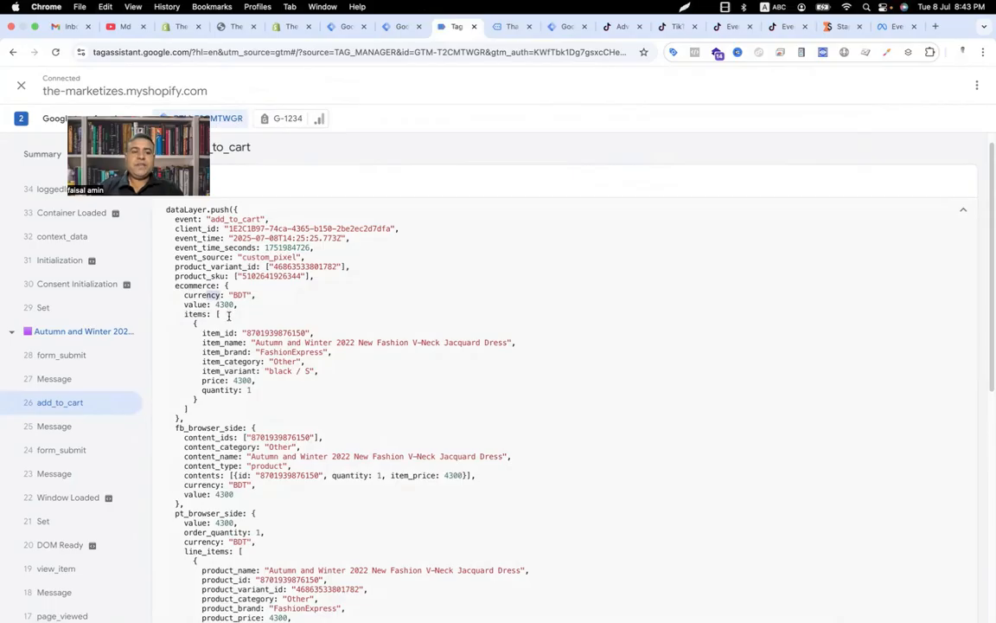
pyautogui.click(400, 26)
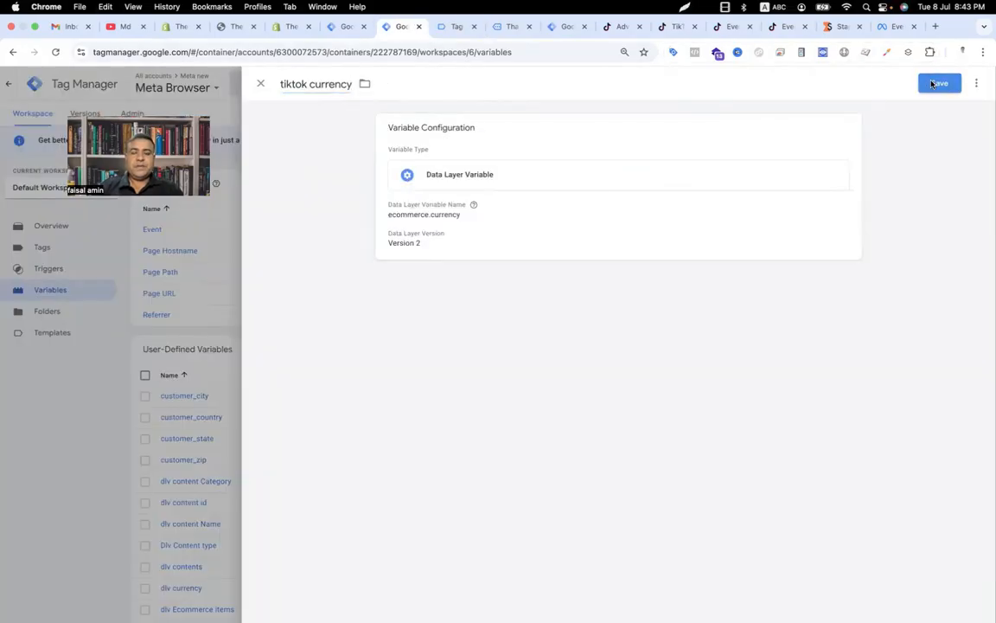
pyautogui.click(939, 83)
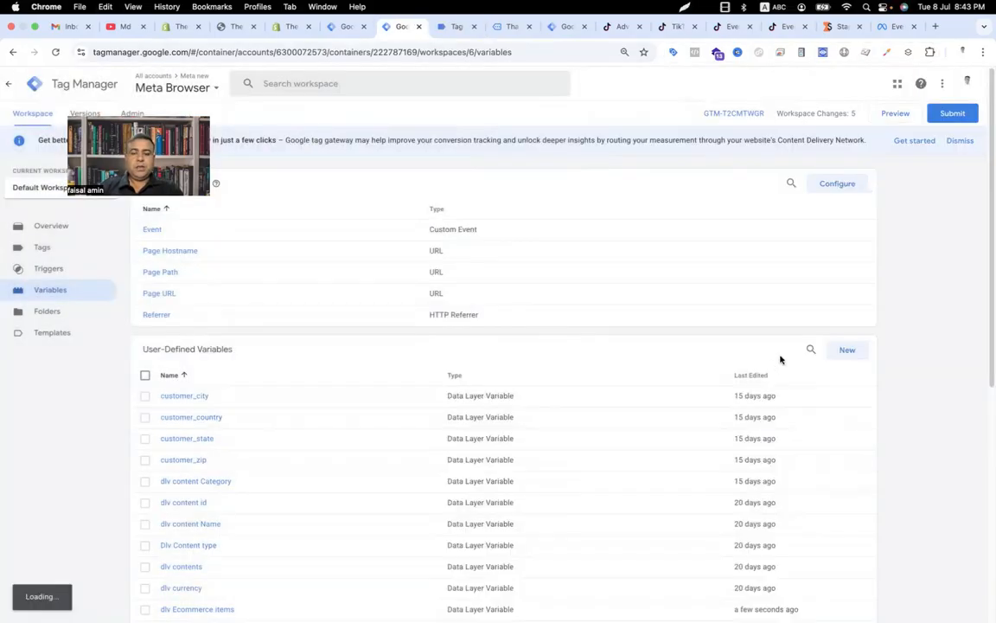
# Step: Create a Data Layer Variable with the key ecommerce.value, name it tiktok value, and save it
pyautogui.click(845, 349)
pyautogui.click(507, 198)
pyautogui.click(731, 400)
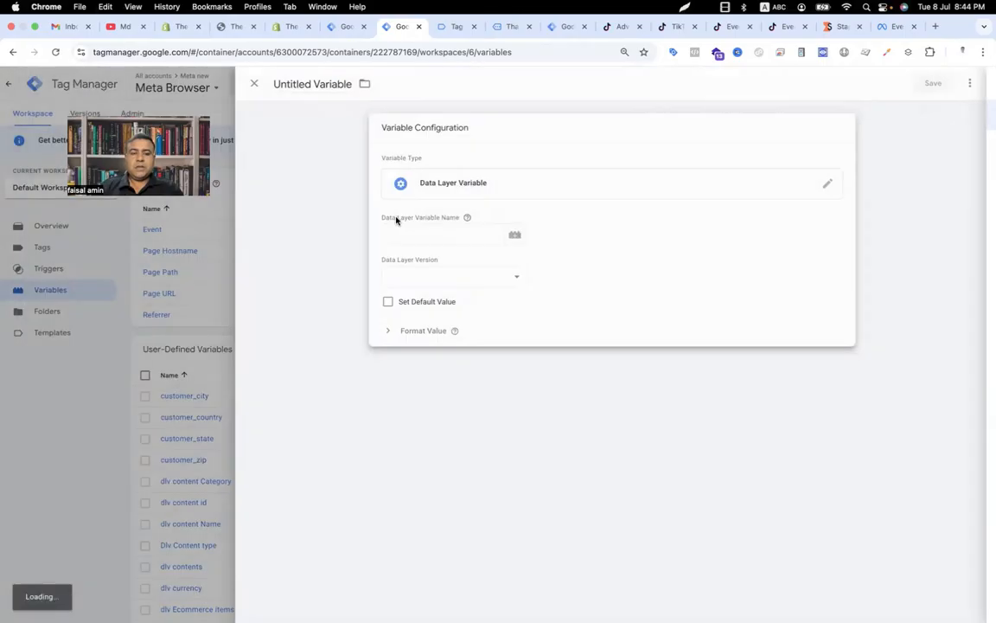
pyautogui.click(420, 235)
pyautogui.write('ecommerce.value')
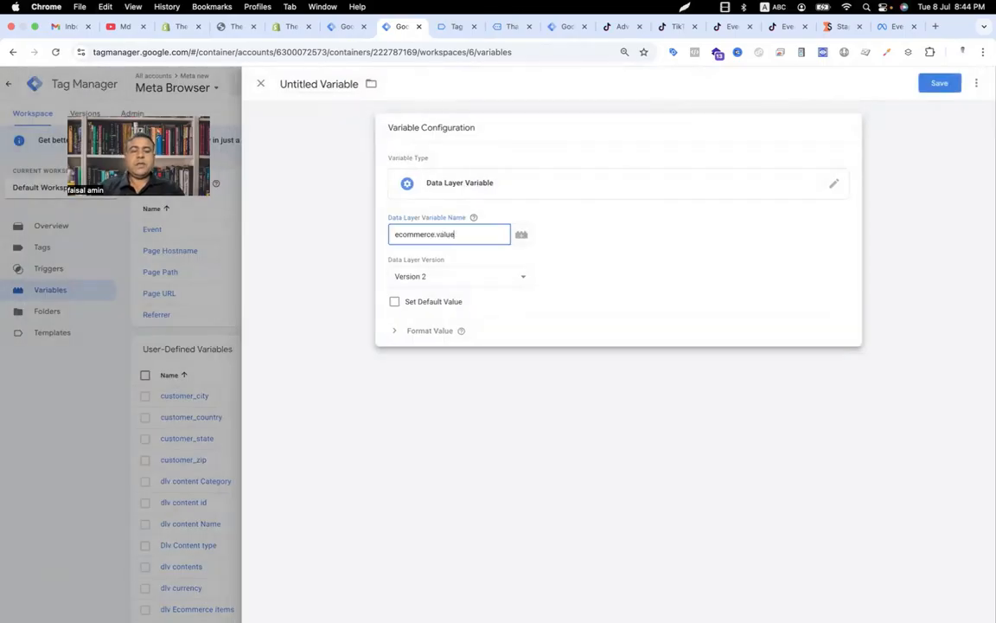
pyautogui.click(329, 87)
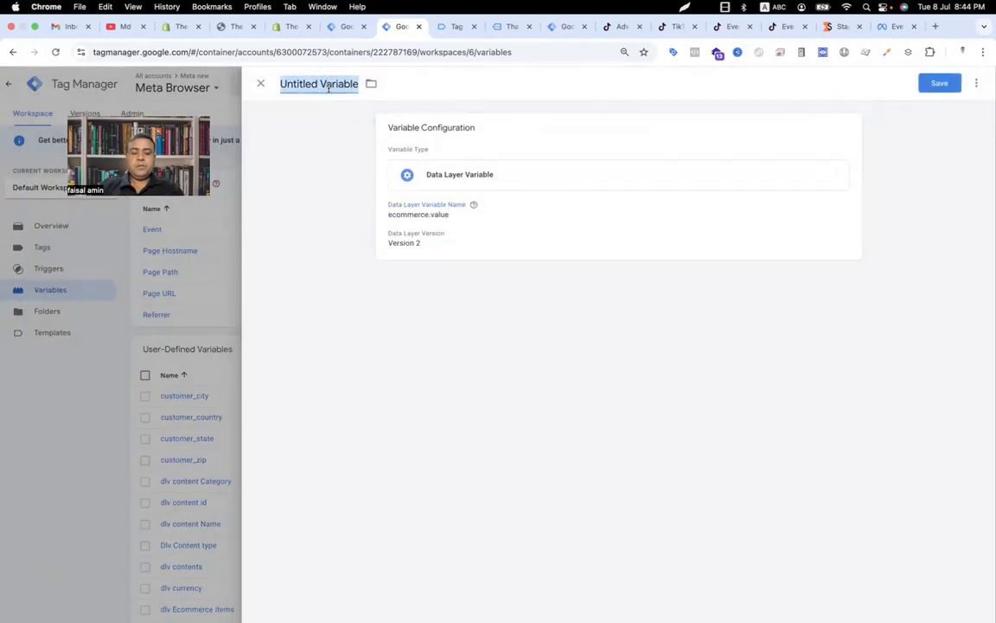
pyautogui.write('tiktok value')
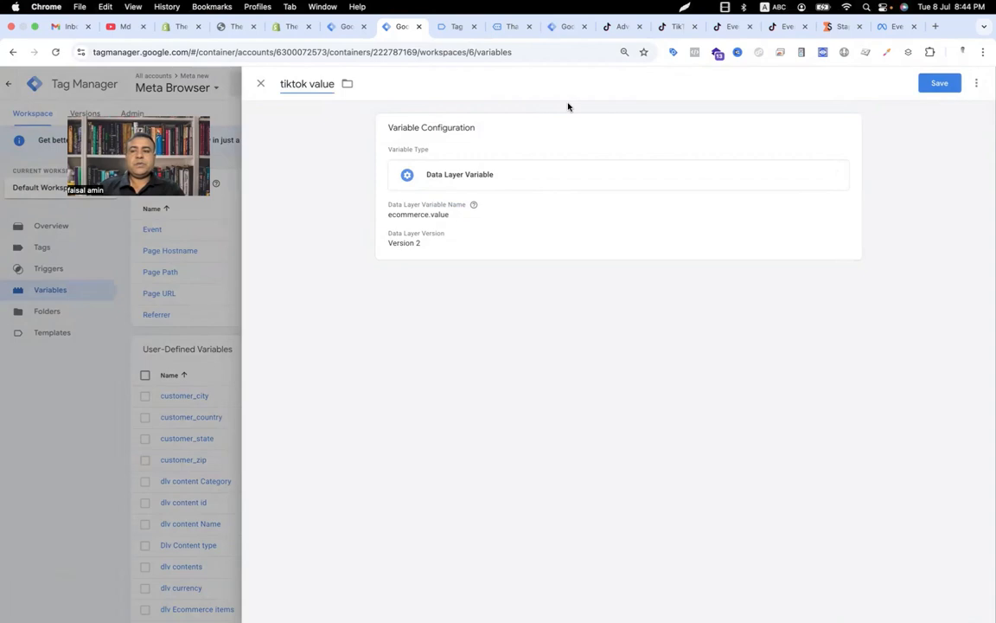
pyautogui.click(932, 84)
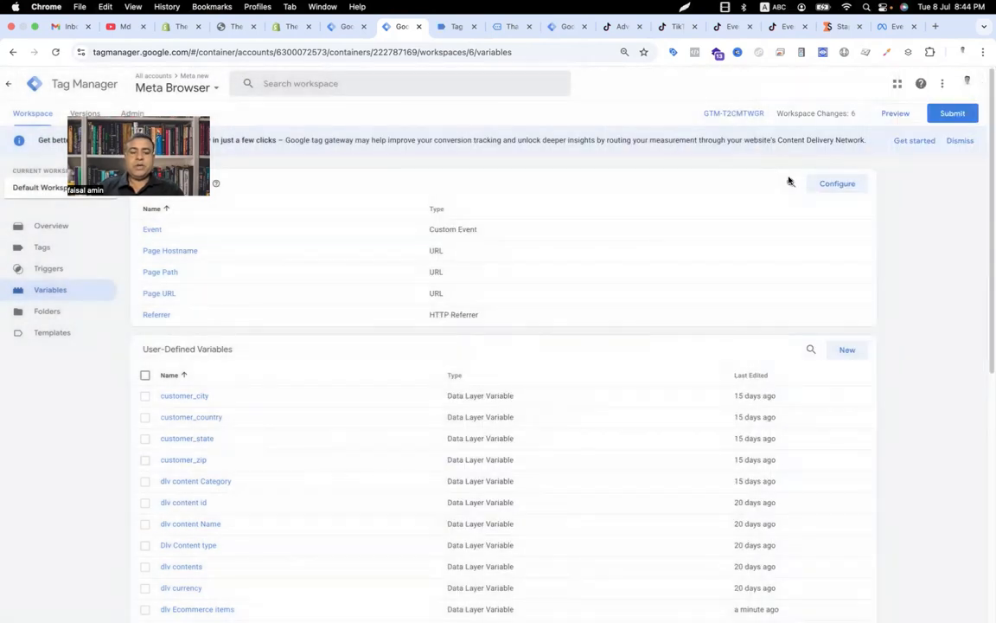
# Step: Create a new tag of the TikTok Pixel type
pyautogui.click(40, 249)
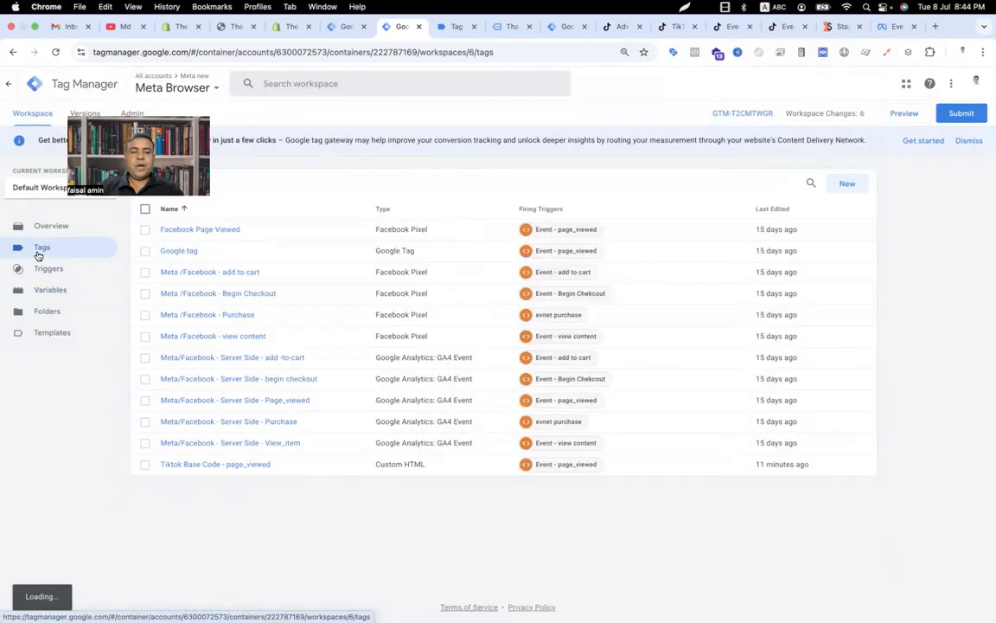
pyautogui.click(839, 186)
pyautogui.click(640, 185)
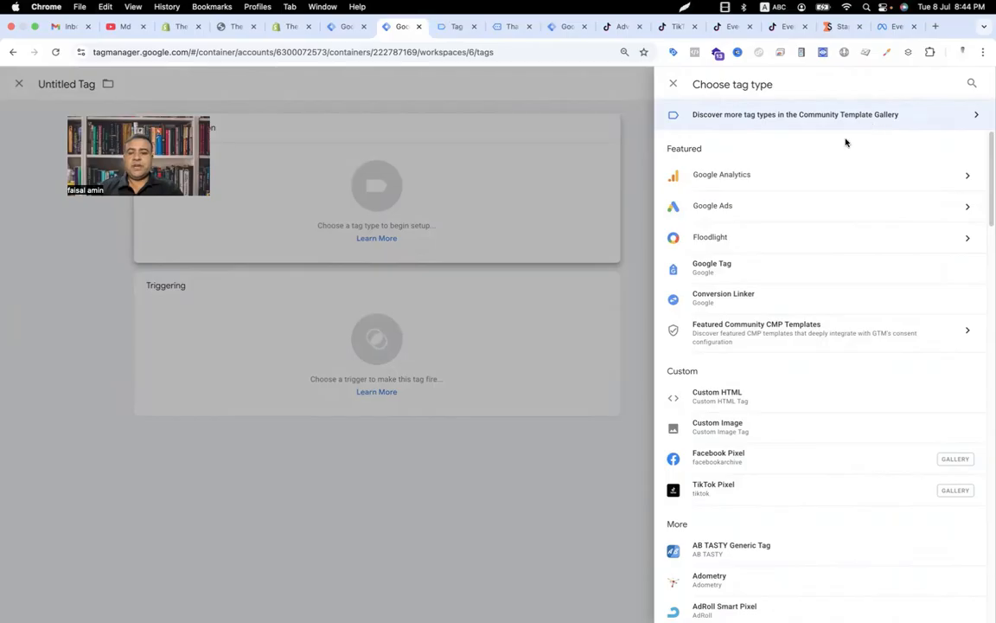
pyautogui.click(791, 499)
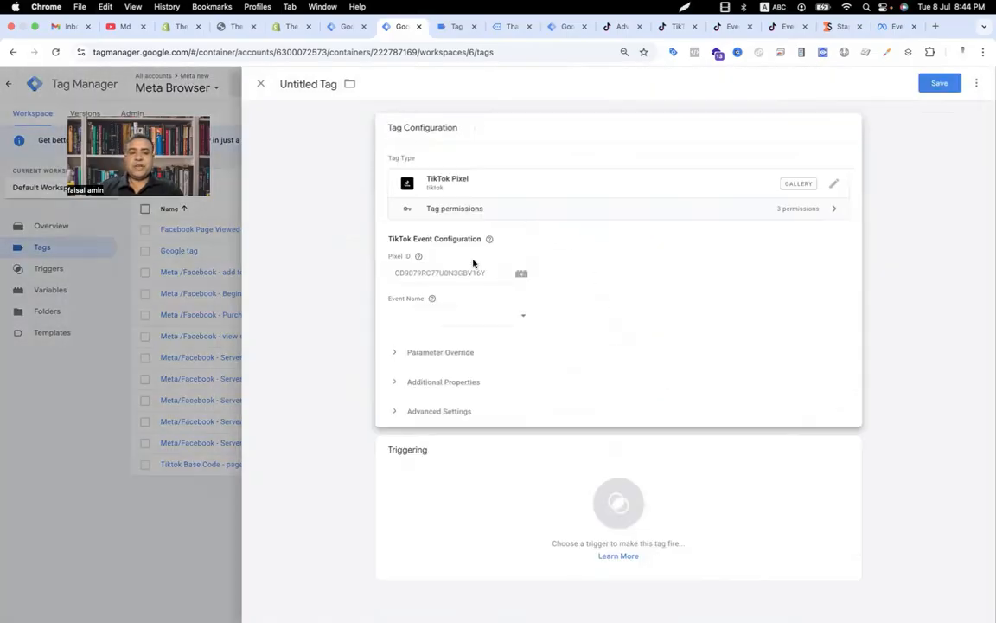
# Step: Compare the tag's Pixel ID with the pixel ID shown for the store's pixel in TikTok Events Manager
pyautogui.click(467, 271)
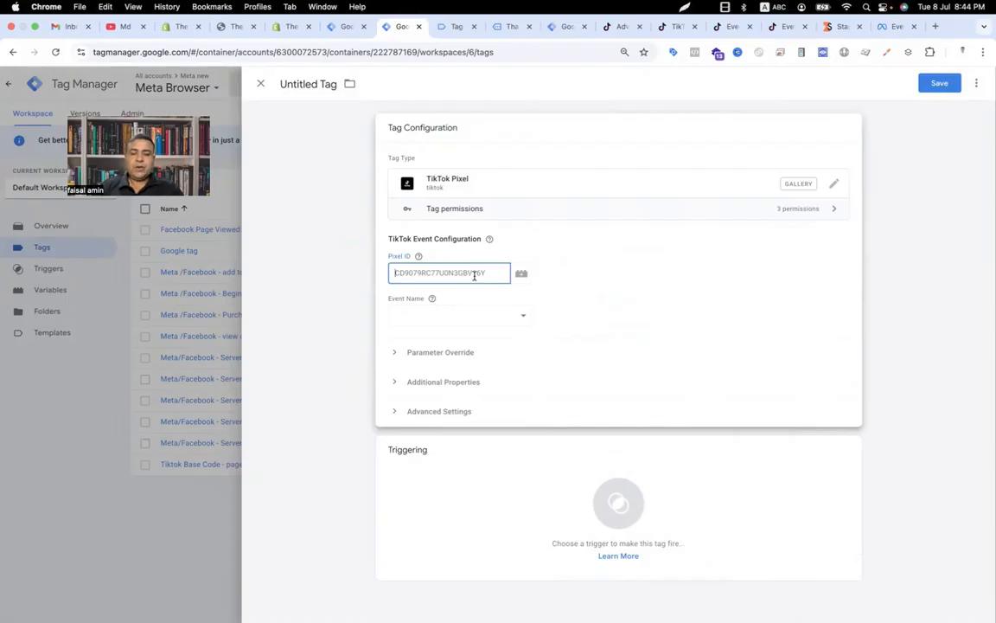
pyautogui.click(789, 30)
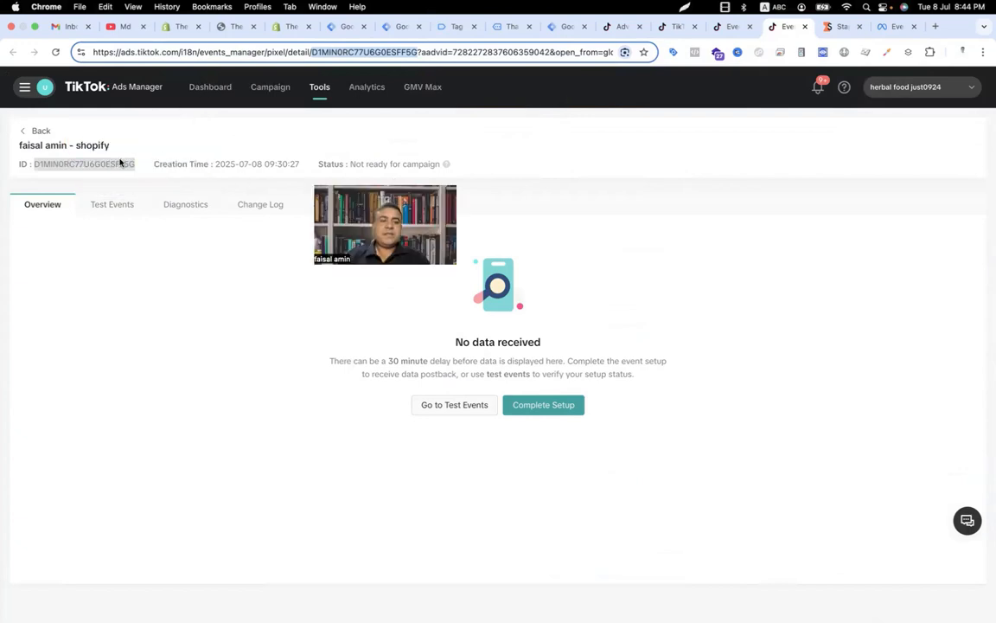
pyautogui.click(122, 163)
pyautogui.moveTo(142, 166); pyautogui.dragTo(35, 162)
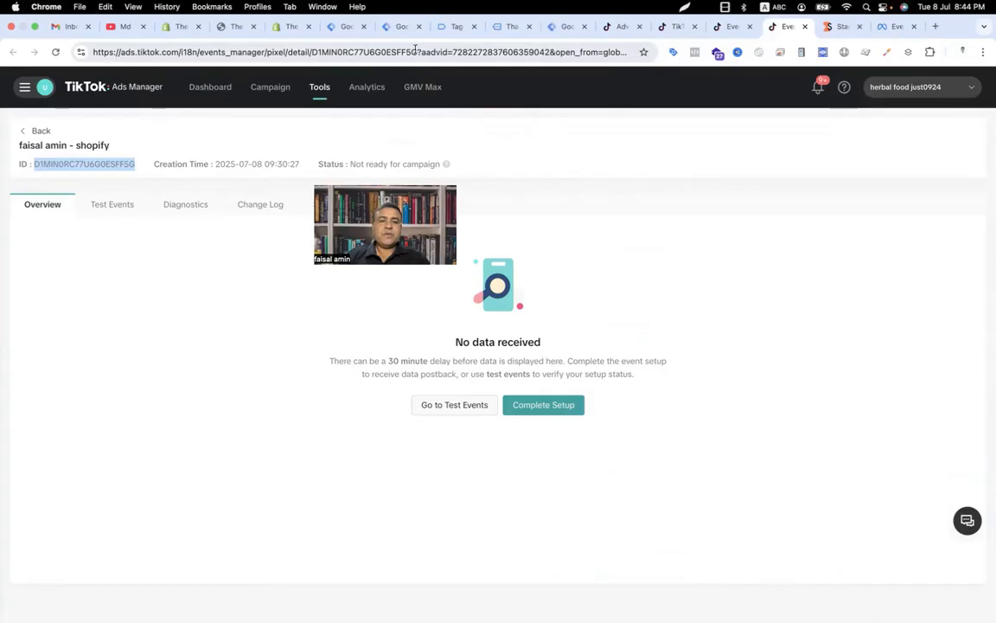
pyautogui.moveTo(418, 52); pyautogui.dragTo(328, 52)
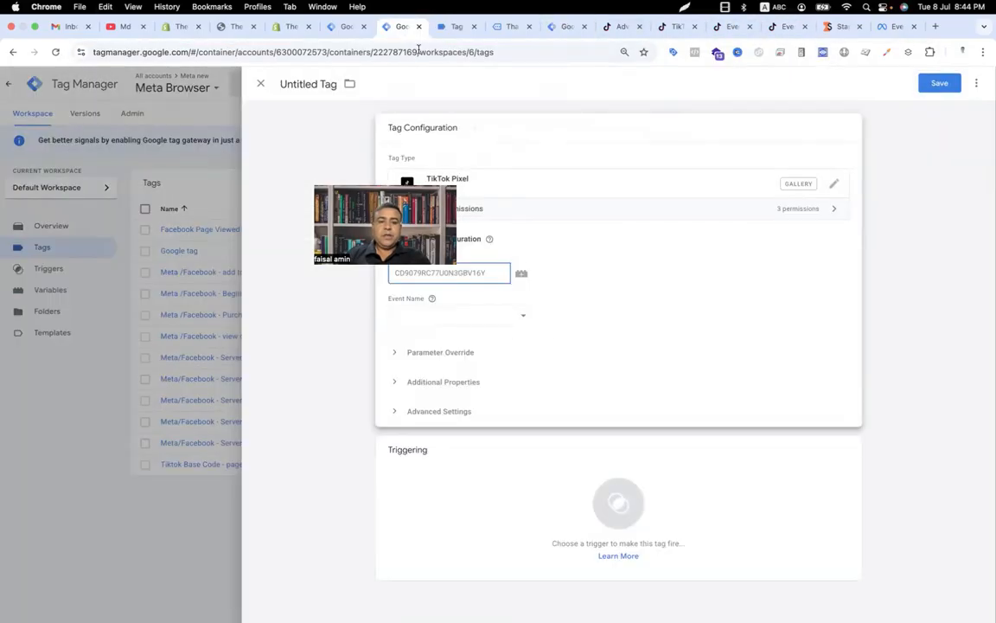
pyautogui.click(400, 26)
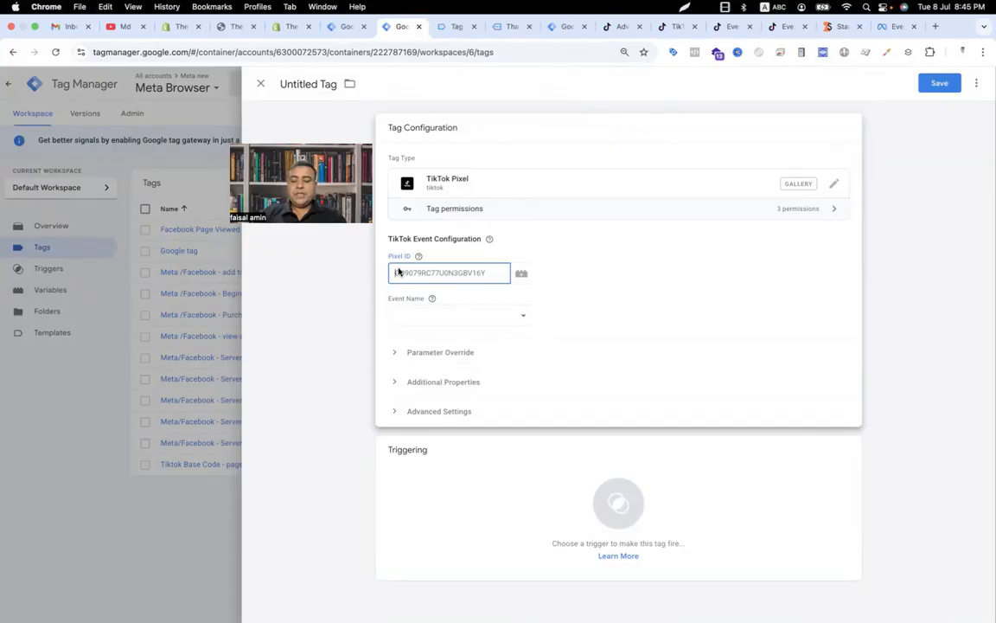
# Step: Set the tag's Pixel ID to the {{Tiktok pixel}} variable and the event name to ViewContent
pyautogui.write('{{tikto')
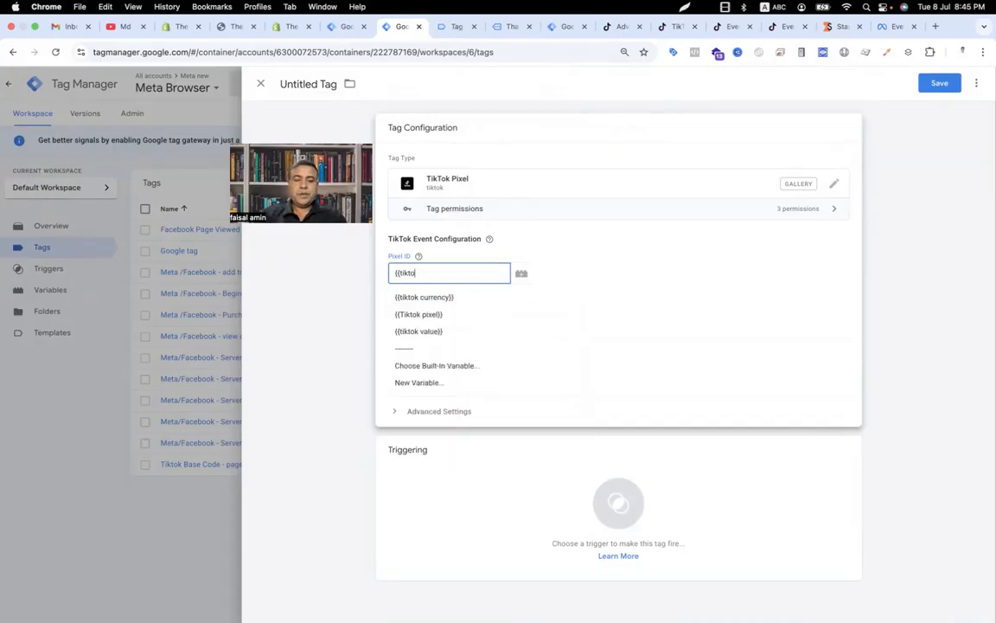
pyautogui.click(447, 321)
pyautogui.click(448, 319)
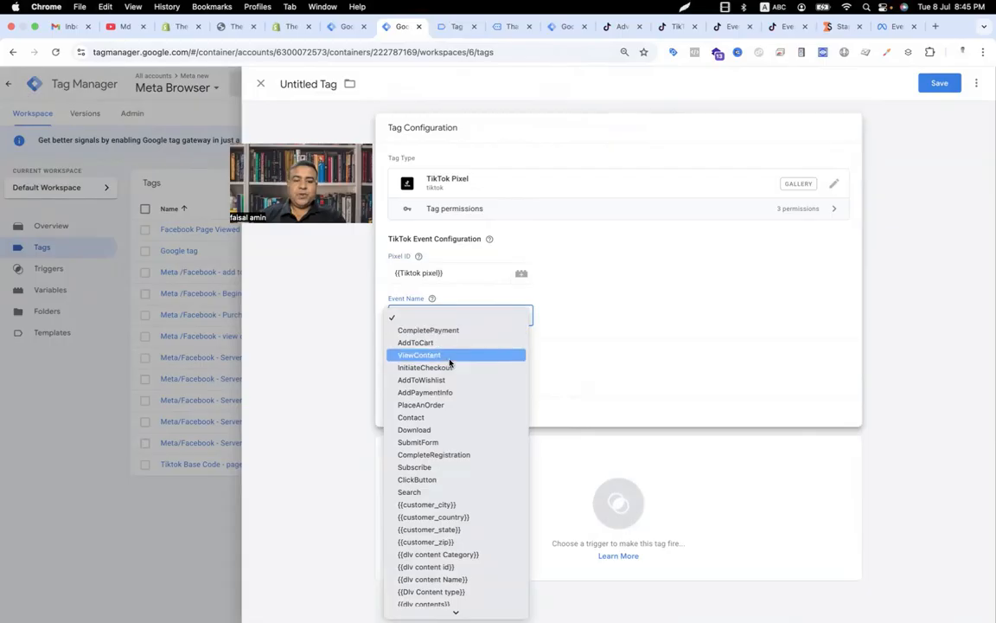
pyautogui.click(450, 355)
# Step: Under Parameter Override, turn off Google Analytics e-commerce data layers and choose Multiple Contents for properties
pyautogui.click(401, 352)
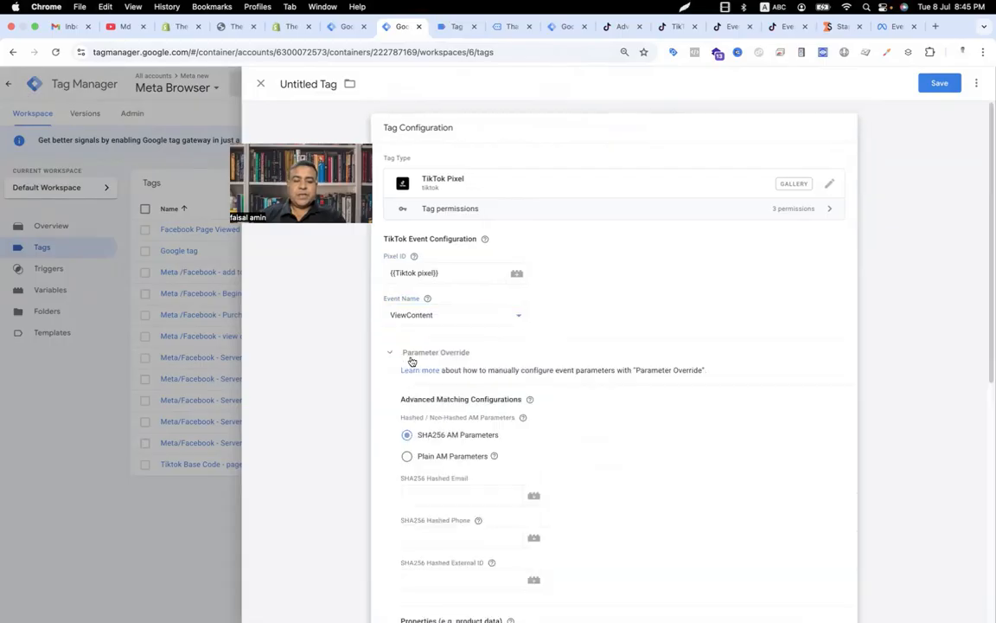
pyautogui.scroll(-1, 471, 376)
pyautogui.scroll(-2, 471, 377)
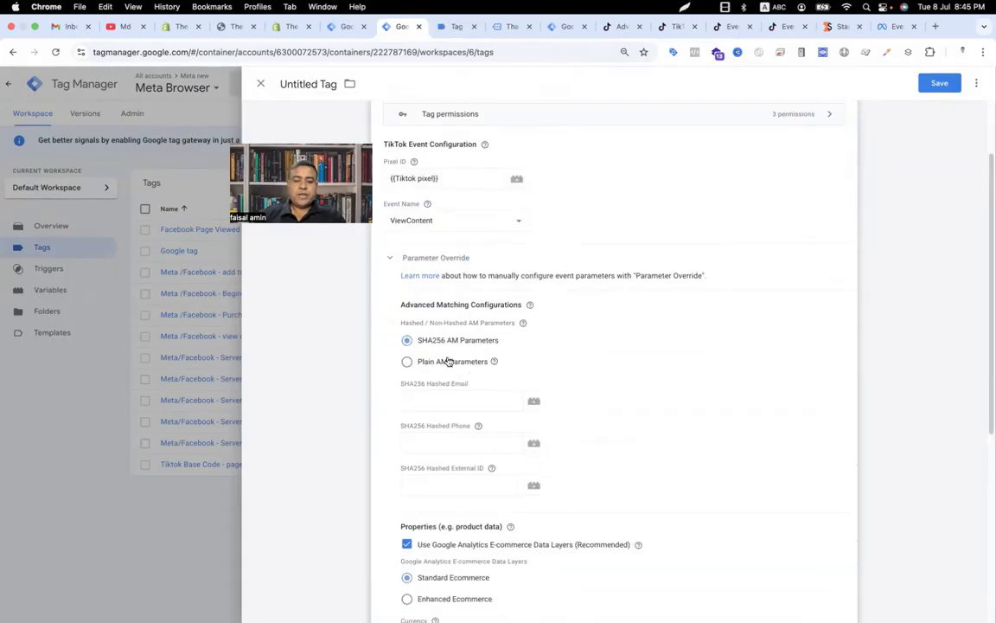
pyautogui.scroll(-3, 449, 362)
pyautogui.scroll(-1, 449, 363)
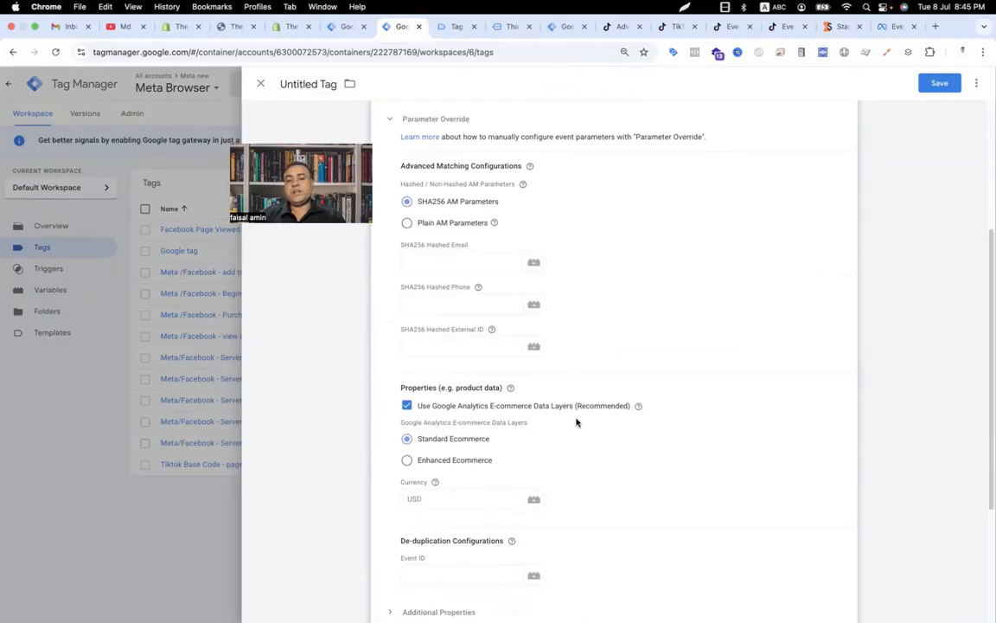
pyautogui.click(407, 406)
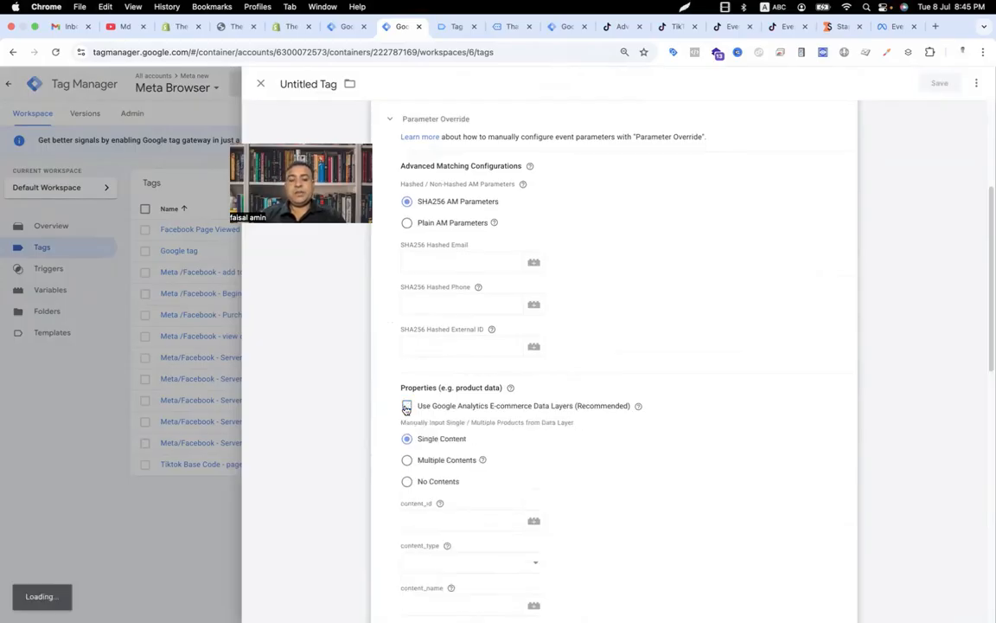
pyautogui.click(408, 460)
# Step: Create a new Custom JavaScript variable for contents whose items array references {{dlv Ecommerce items}}
pyautogui.scroll(-3, 490, 406)
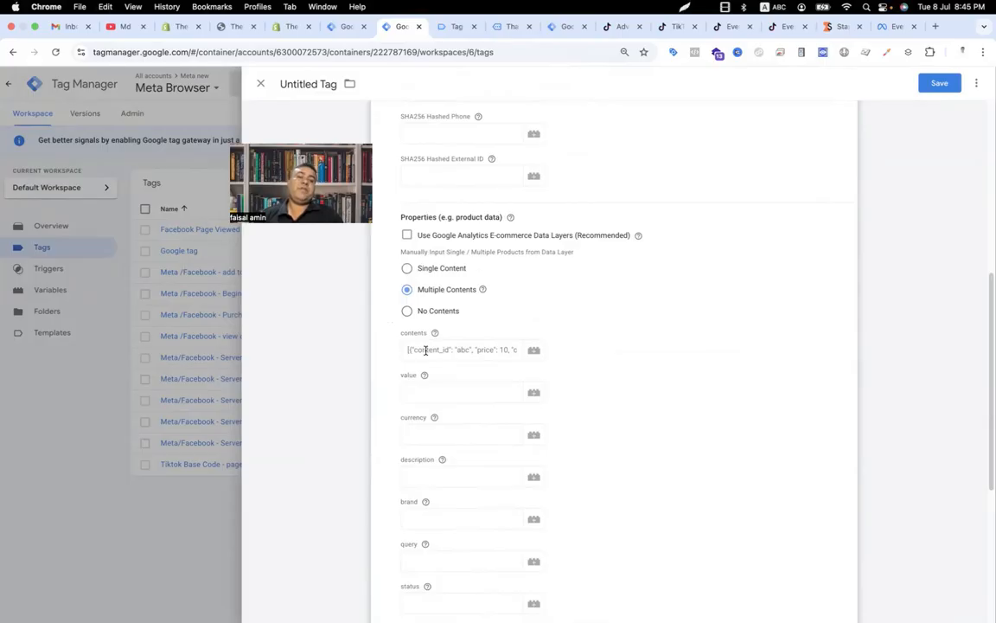
pyautogui.click(533, 351)
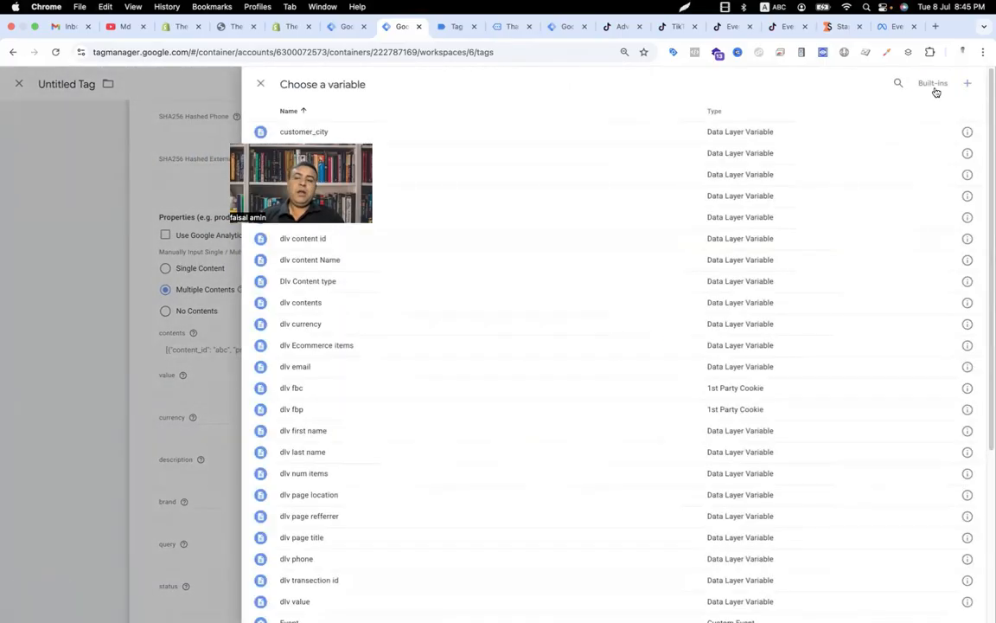
pyautogui.click(972, 82)
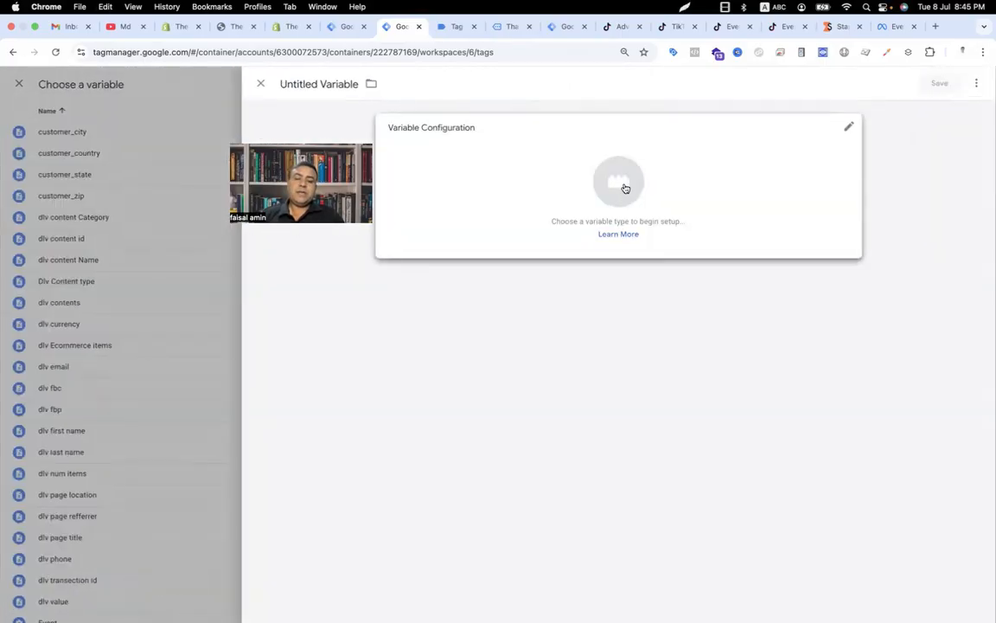
pyautogui.click(625, 187)
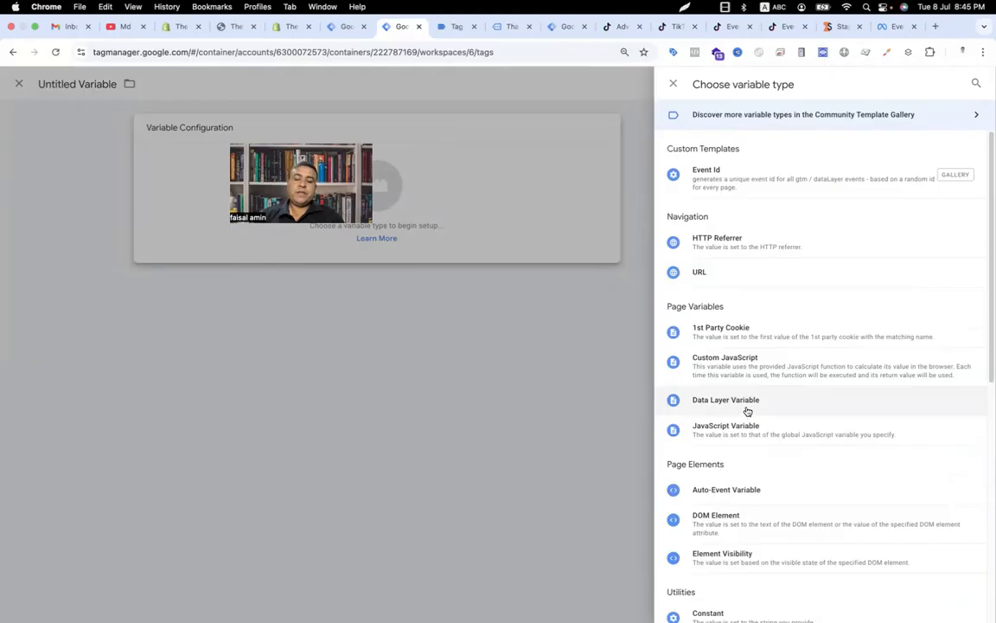
pyautogui.click(749, 373)
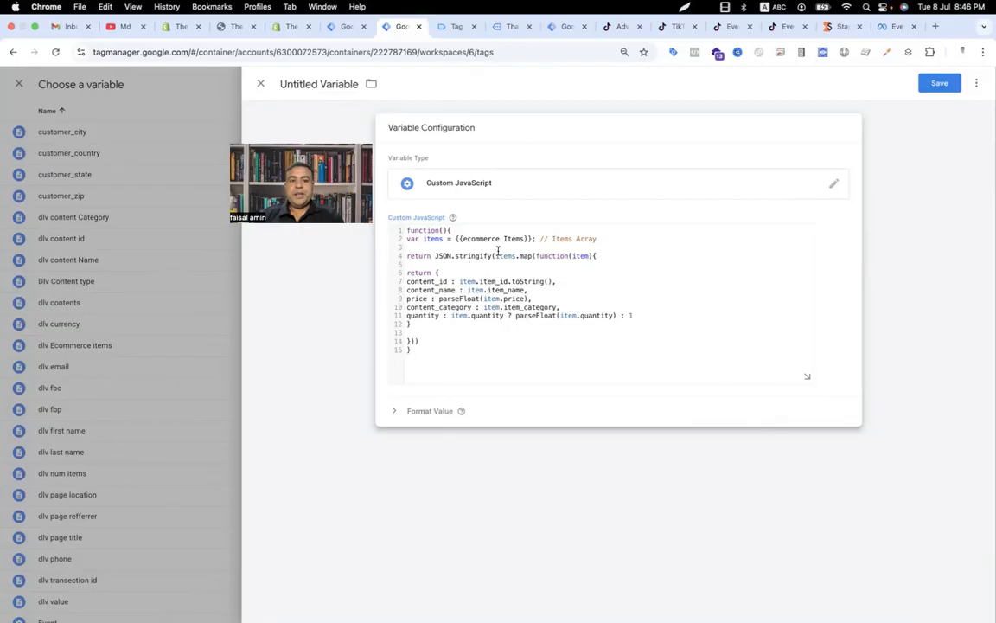
pyautogui.moveTo(531, 239); pyautogui.dragTo(458, 239)
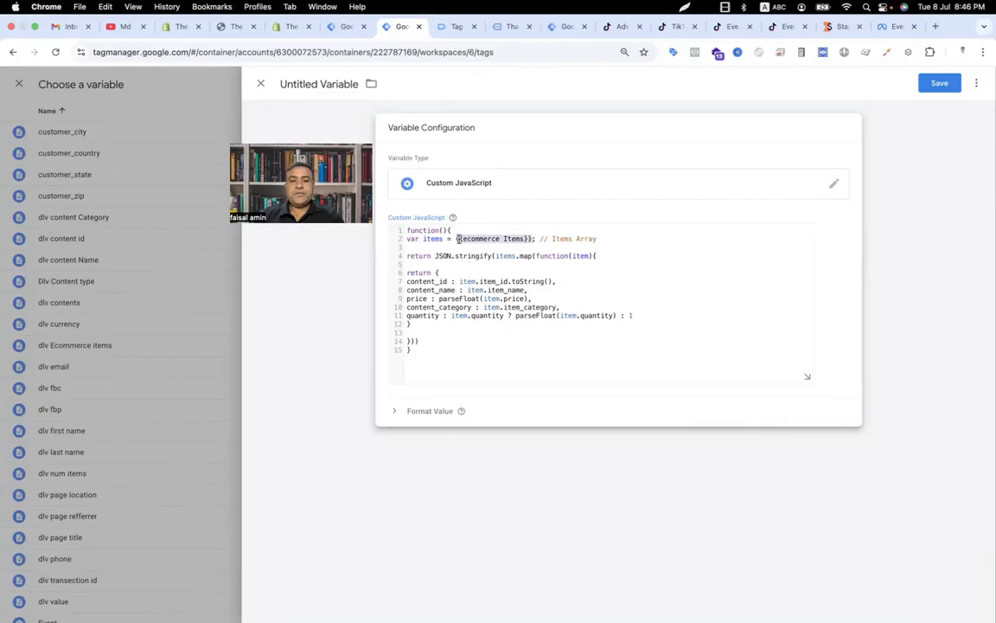
pyautogui.press('BackSpace')
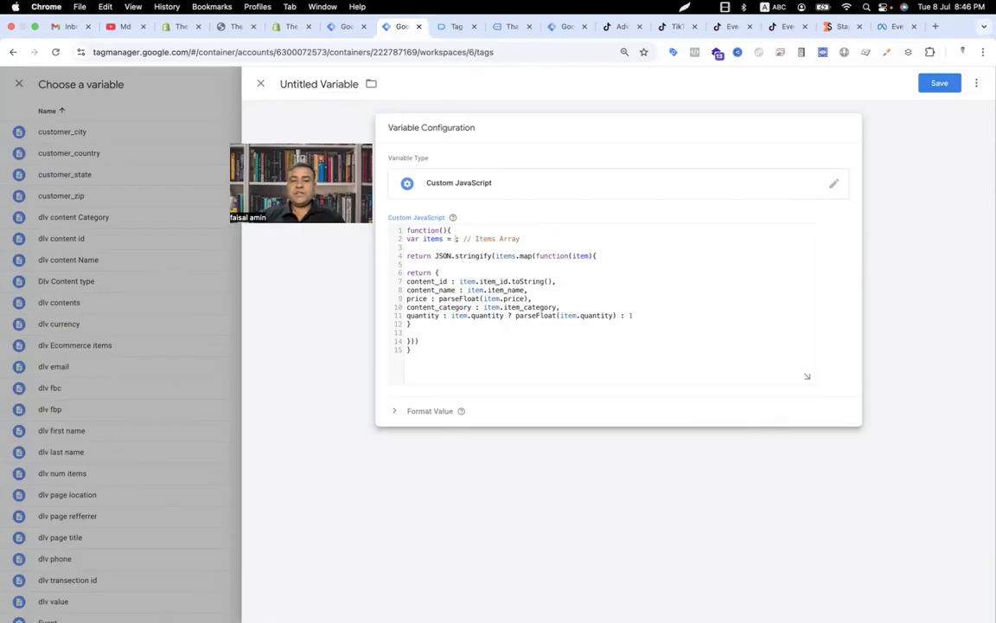
pyautogui.write('{{e')
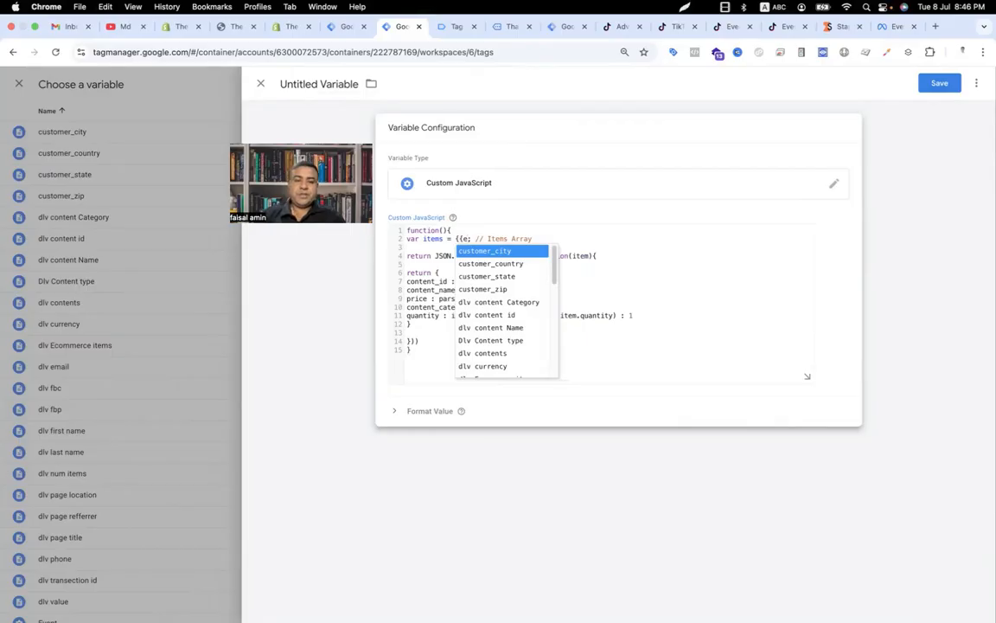
pyautogui.scroll(-3, 511, 300)
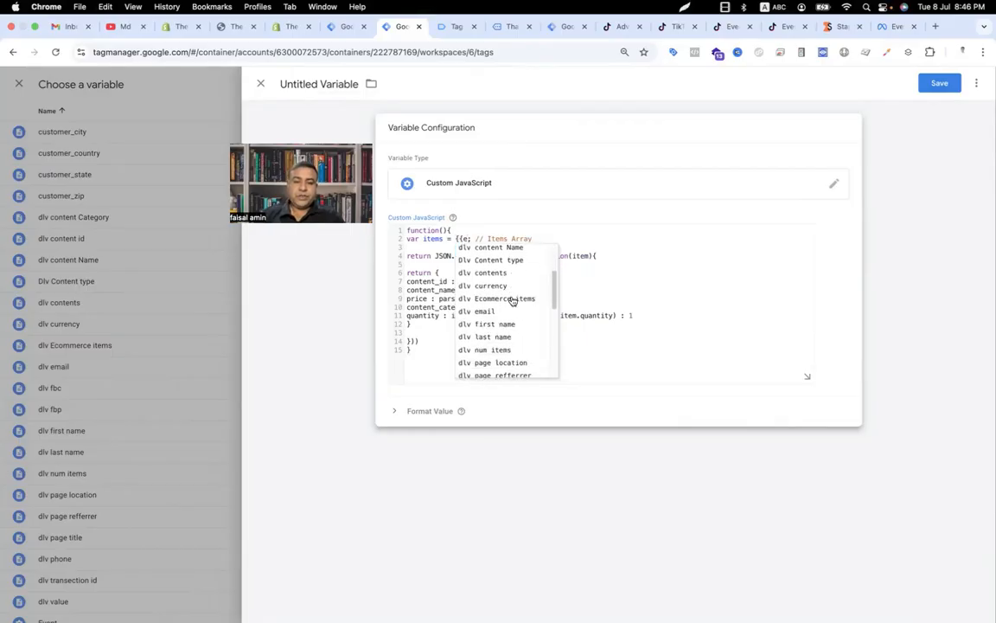
pyautogui.write('co')
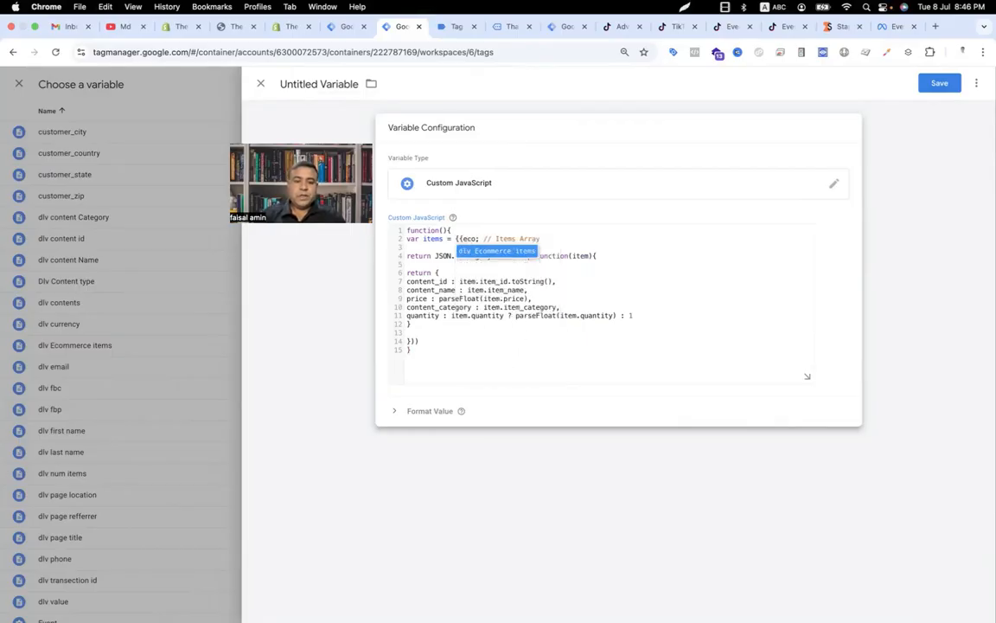
pyautogui.press('Return')
# Step: Name the JavaScript variable Tiktok contents array and save it into the contents field
pyautogui.click(318, 84)
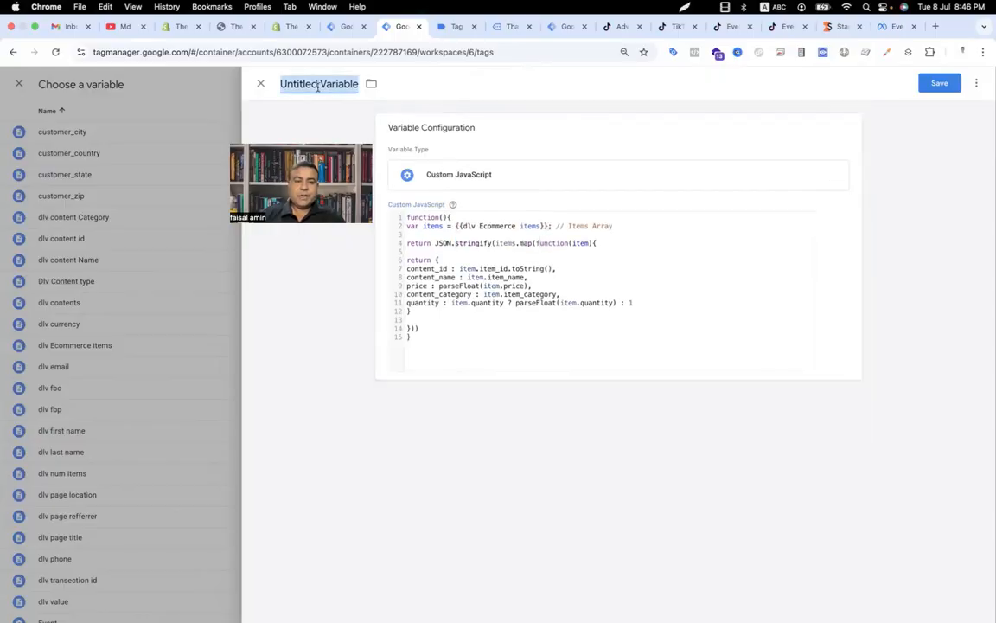
pyautogui.write('Ti')
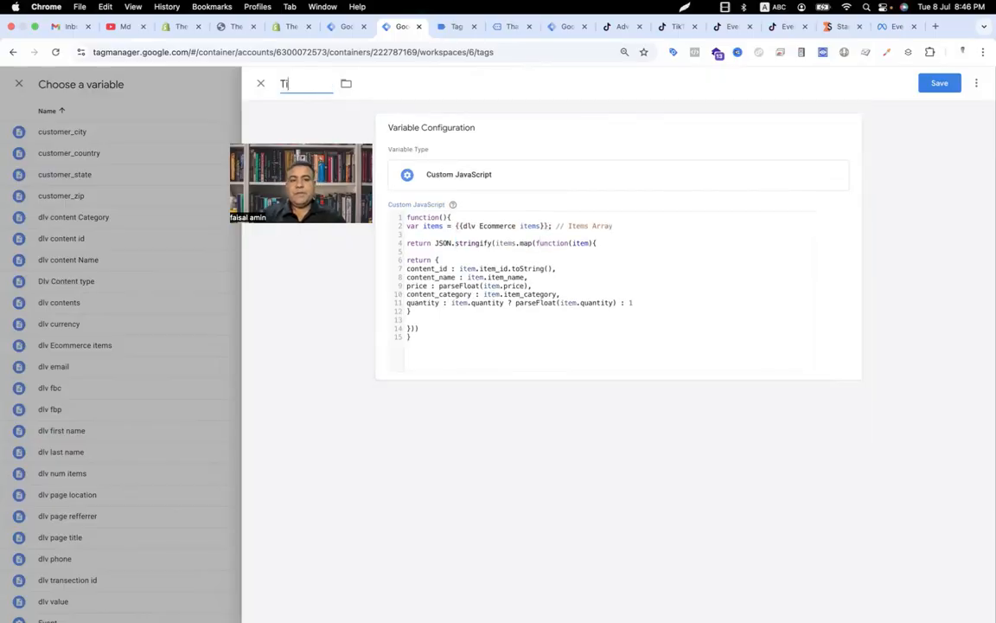
pyautogui.write('ktok contents array')
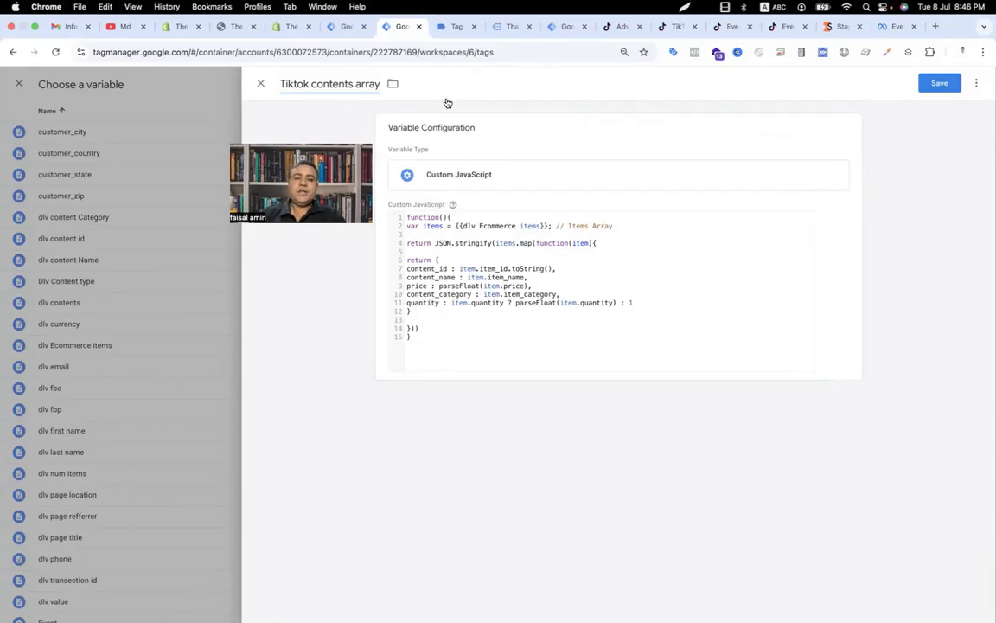
pyautogui.click(941, 86)
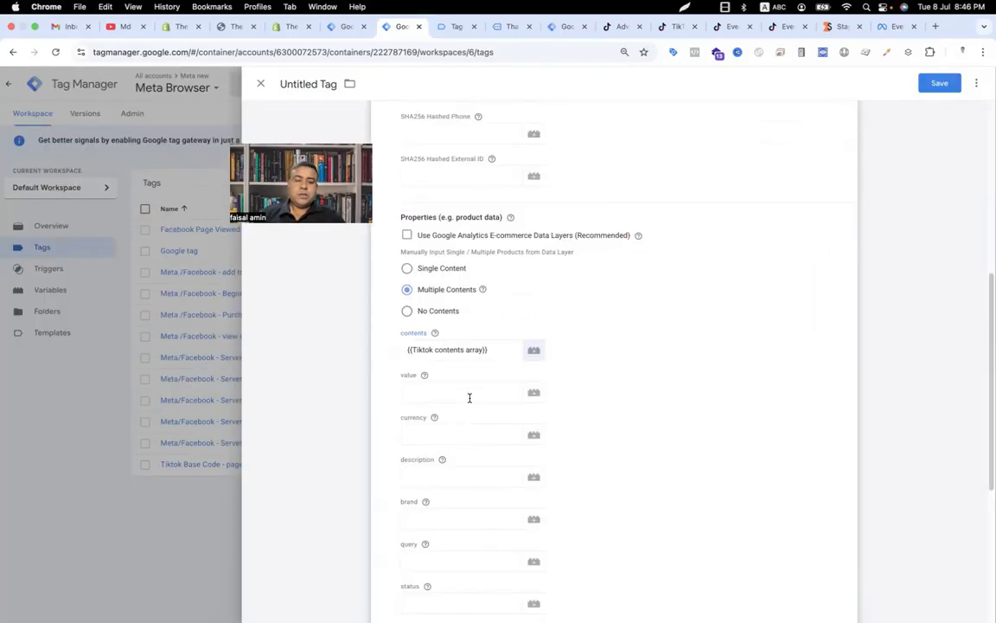
# Step: Set the tag's value to {{tiktok value}} and its currency to {{tiktok currency}}
pyautogui.click(470, 396)
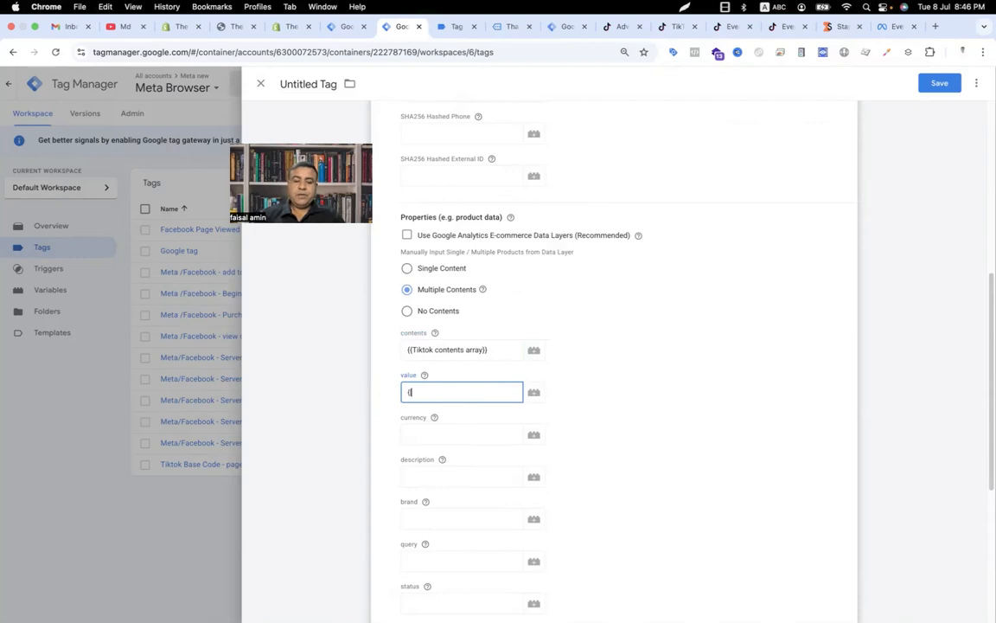
pyautogui.write('{{val')
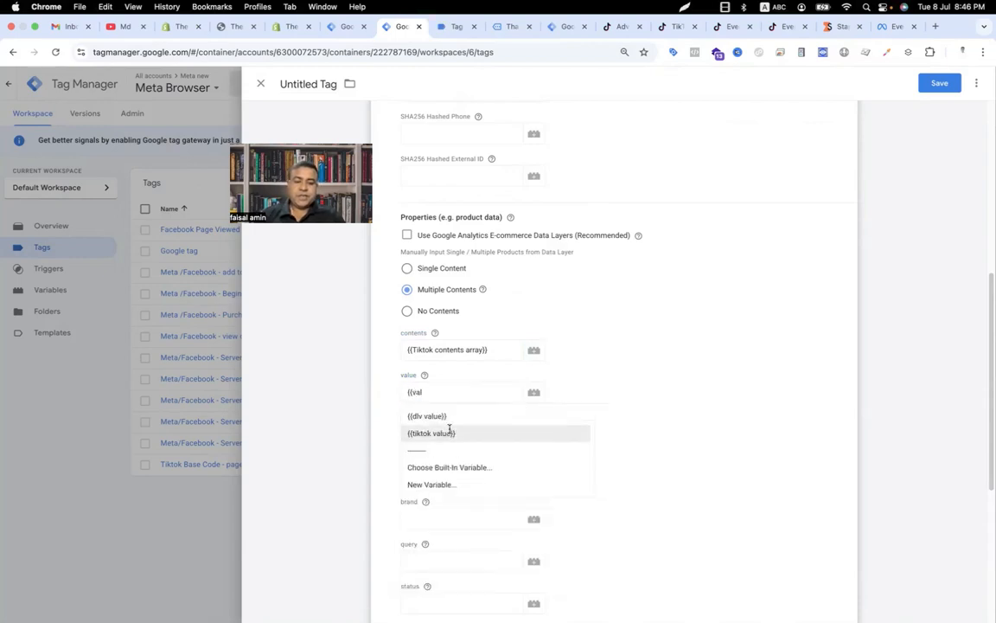
pyautogui.click(445, 433)
pyautogui.click(447, 433)
pyautogui.write('{{curr')
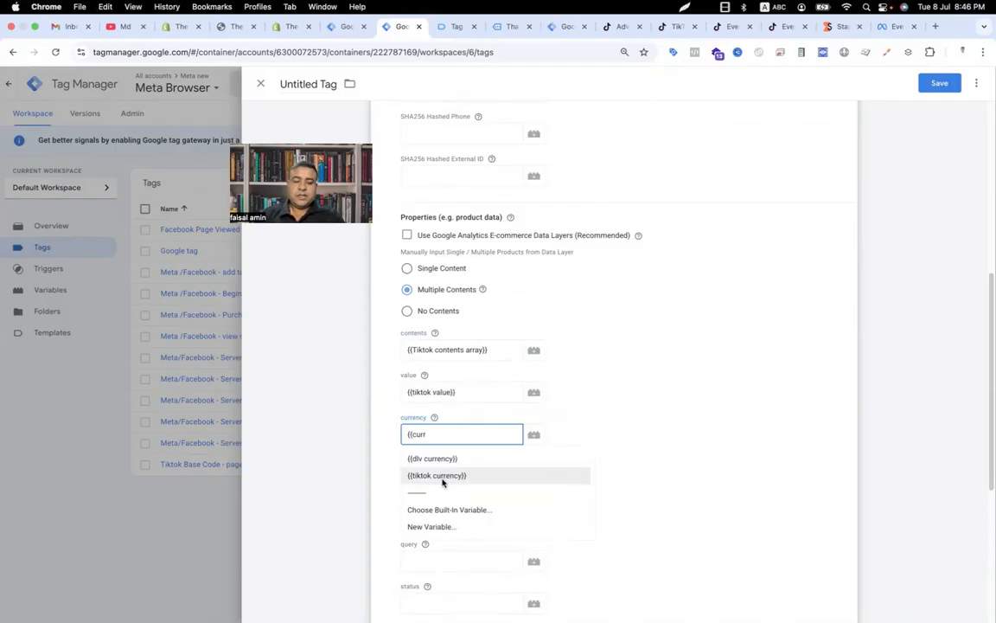
pyautogui.click(444, 475)
# Step: Set the de-duplication Event ID to the {{Event _id}} variable
pyautogui.scroll(-3, 444, 469)
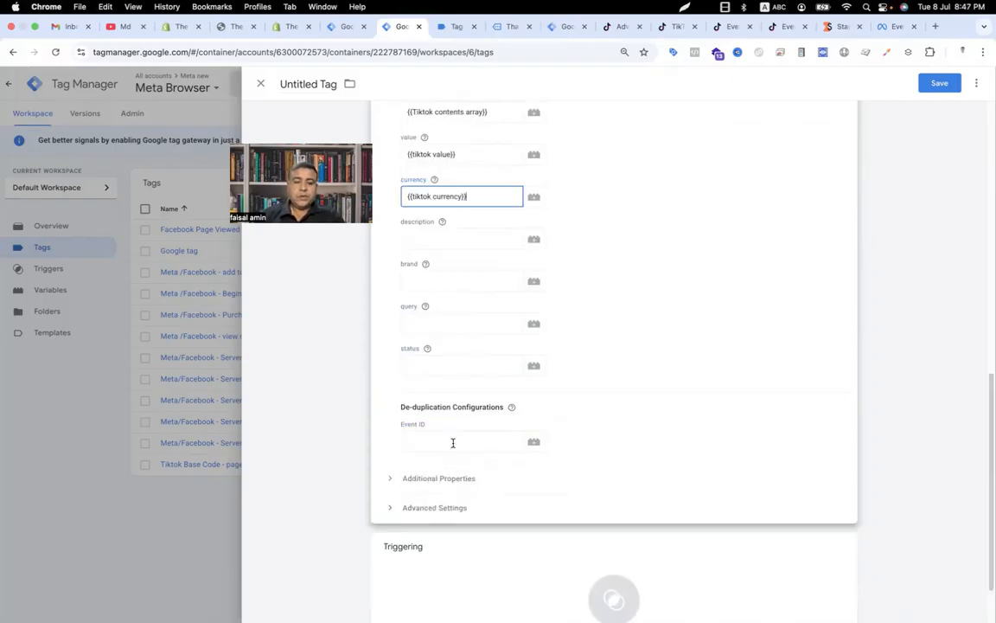
pyautogui.click(452, 443)
pyautogui.write('{{even')
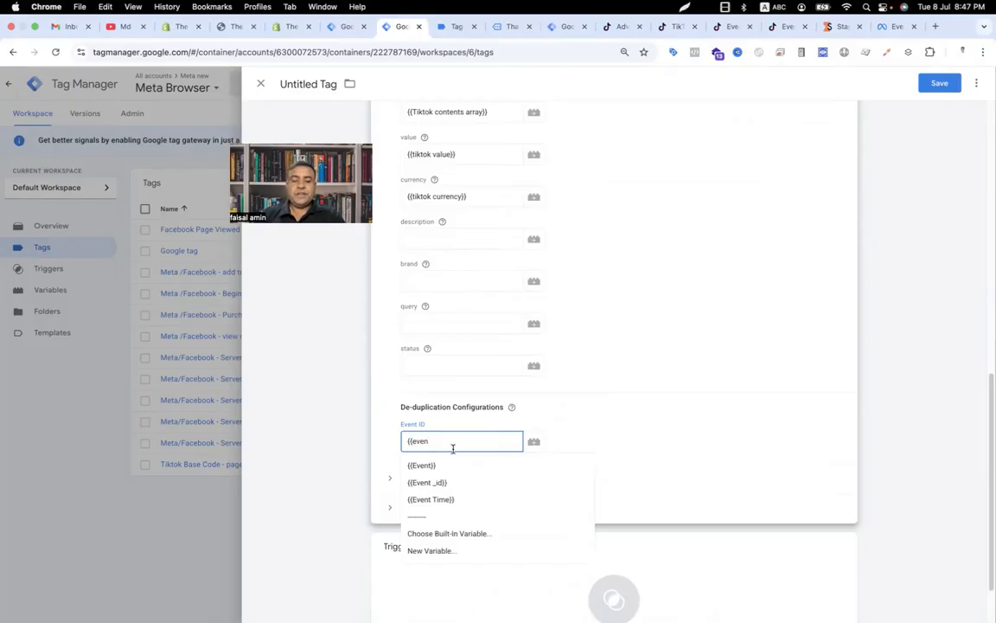
pyautogui.click(456, 483)
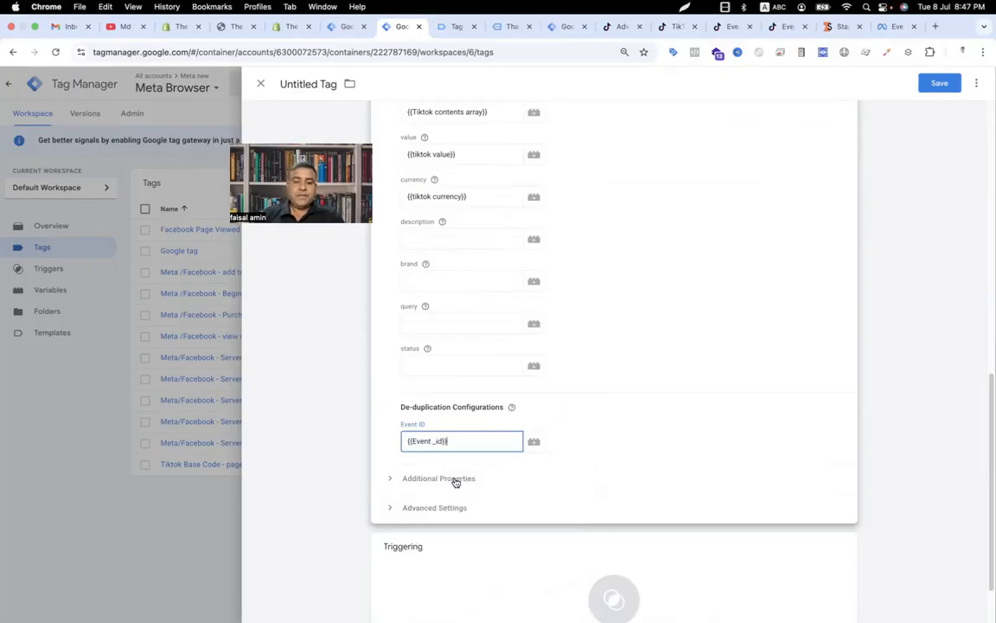
# Step: Add an Additional Properties row with key content_type and value product
pyautogui.click(456, 480)
pyautogui.scroll(-2, 391, 477)
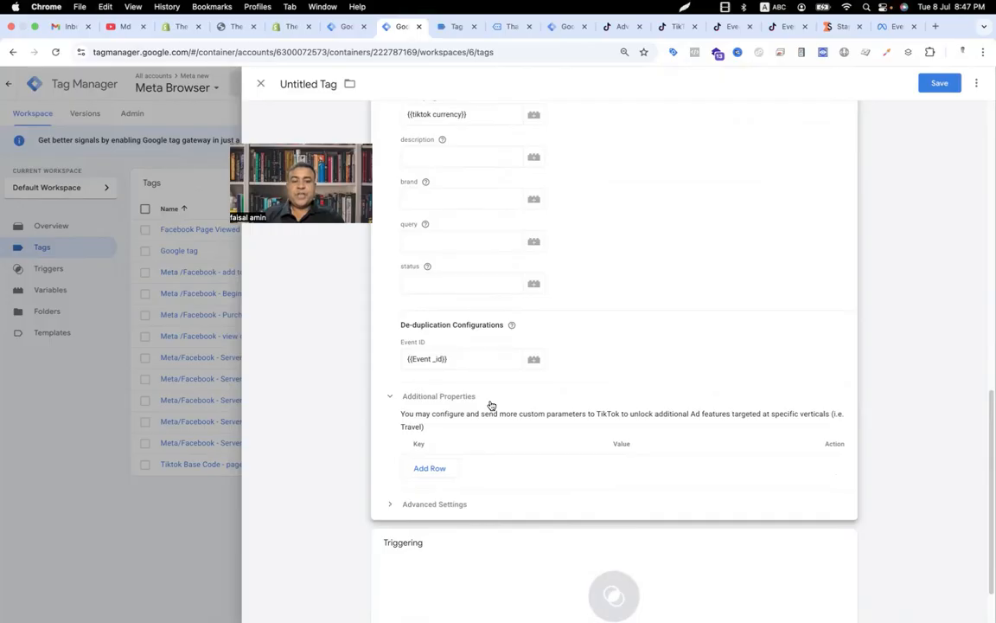
pyautogui.click(433, 468)
pyautogui.click(727, 130)
pyautogui.write('content_type')
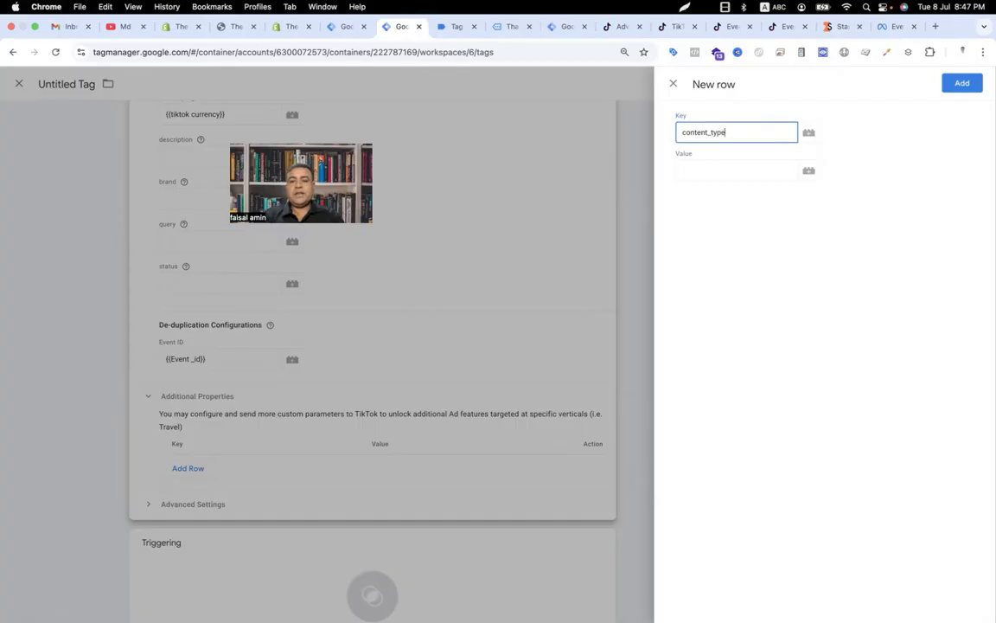
pyautogui.click(729, 168)
pyautogui.write('pr')
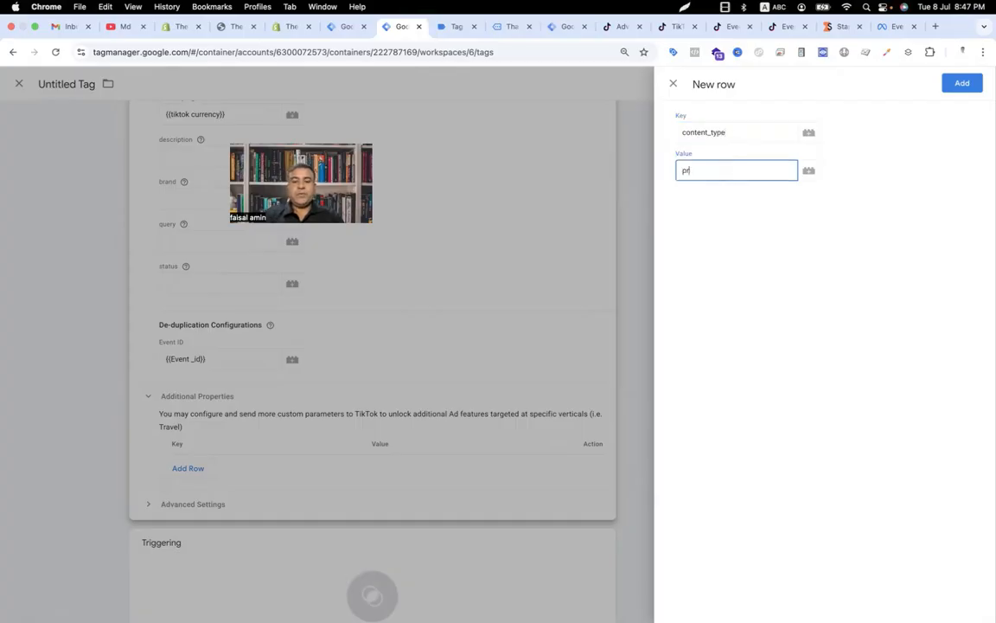
pyautogui.write('oduct')
pyautogui.click(962, 83)
# Step: Attach the Event - view content trigger to the tag
pyautogui.scroll(-2, 619, 485)
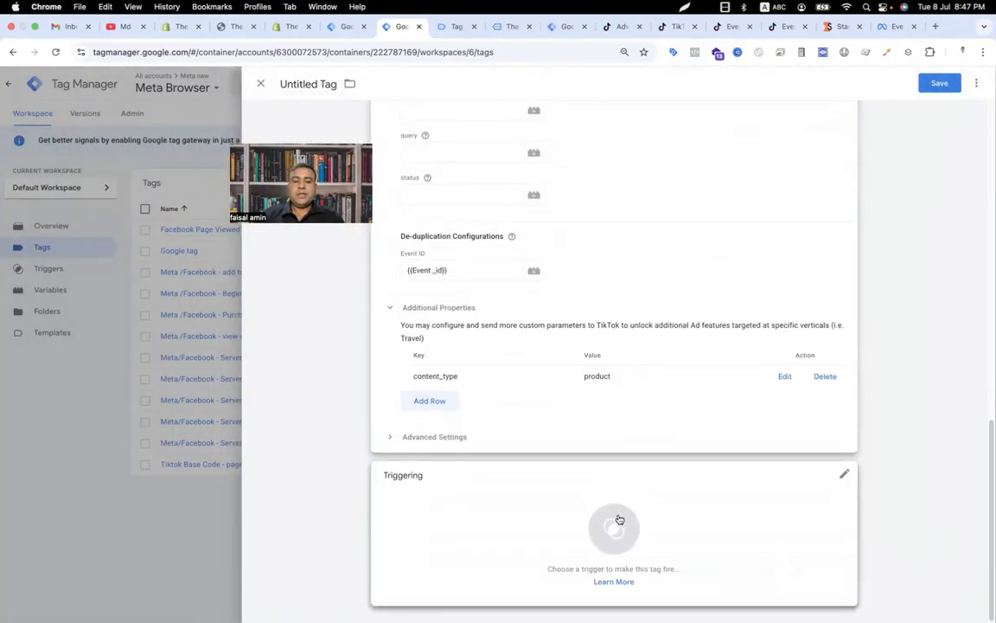
pyautogui.click(618, 518)
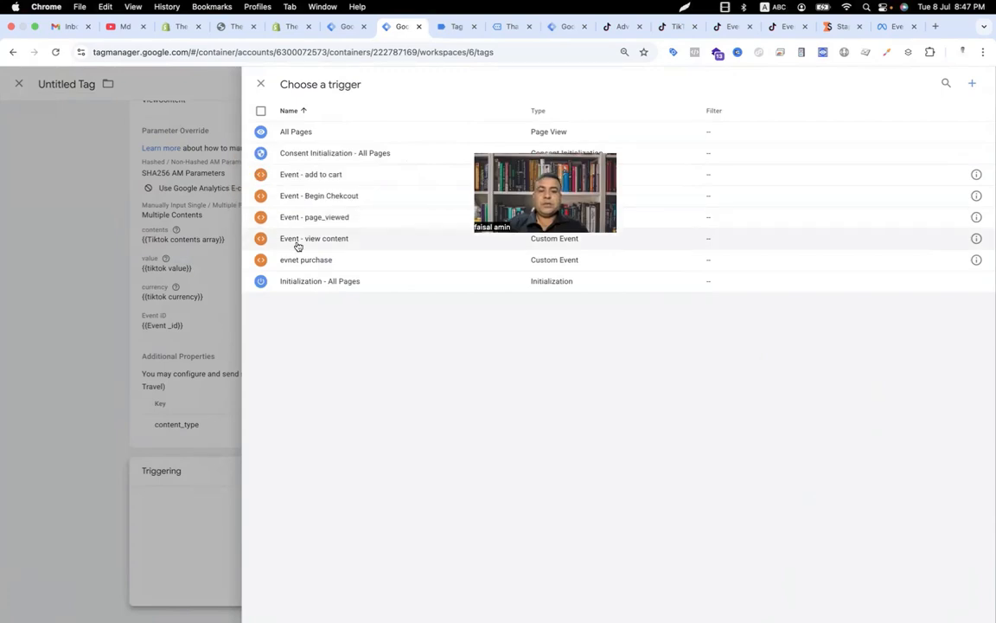
pyautogui.click(298, 245)
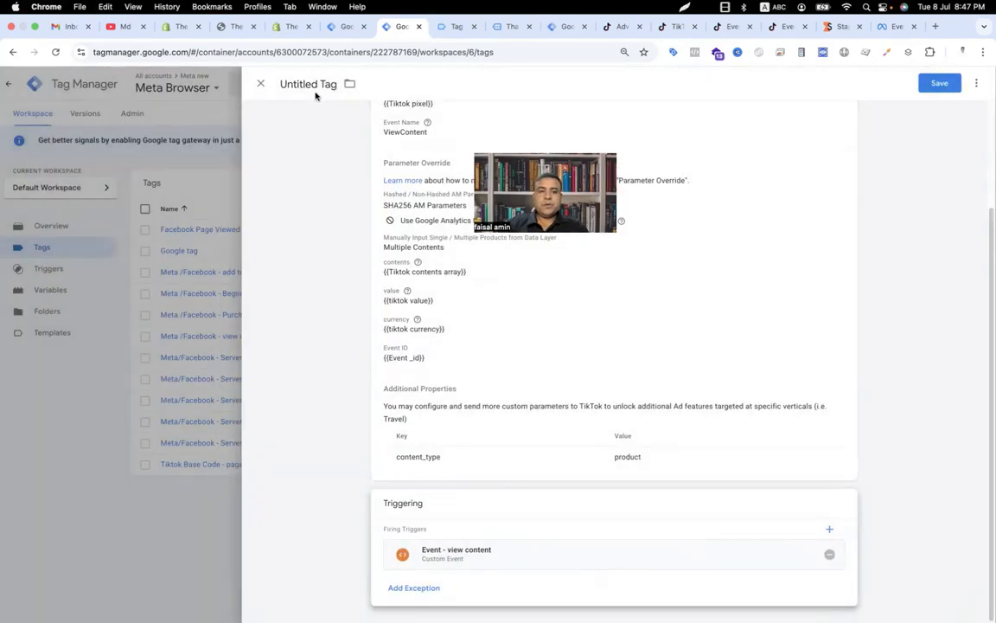
# Step: Name the tag Tiktok view item and save it
pyautogui.click(316, 87)
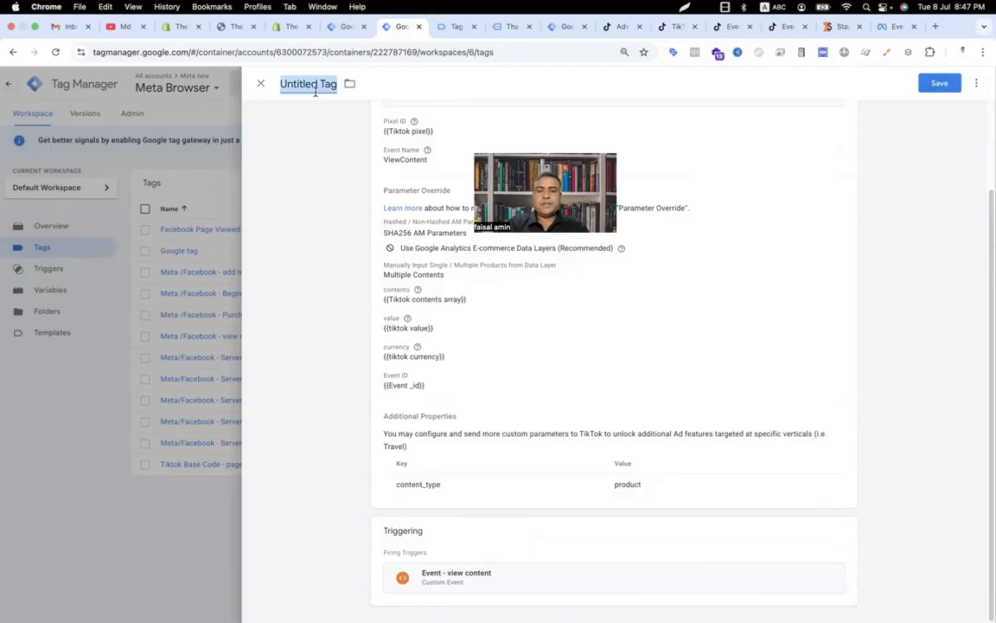
pyautogui.write('Tiktok view item')
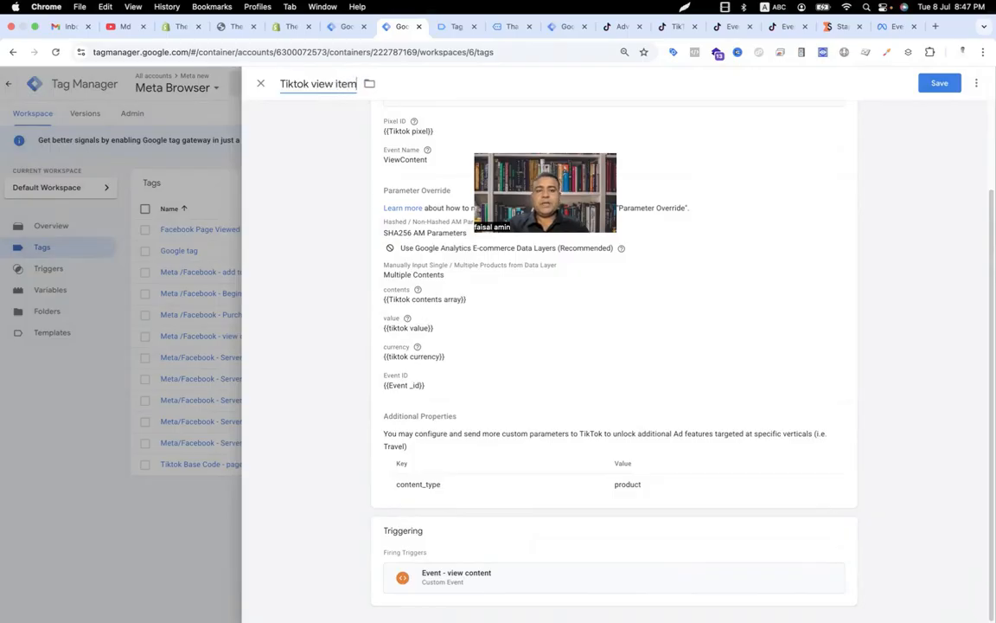
pyautogui.click(940, 83)
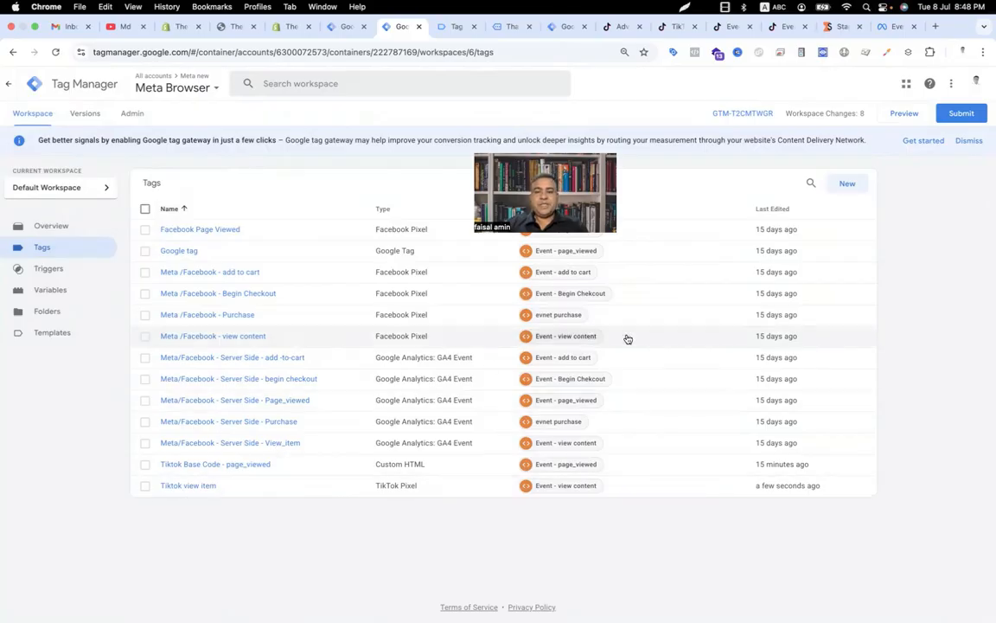
# Step: Create a new tag using the TikTok Pixel tag type
pyautogui.click(847, 183)
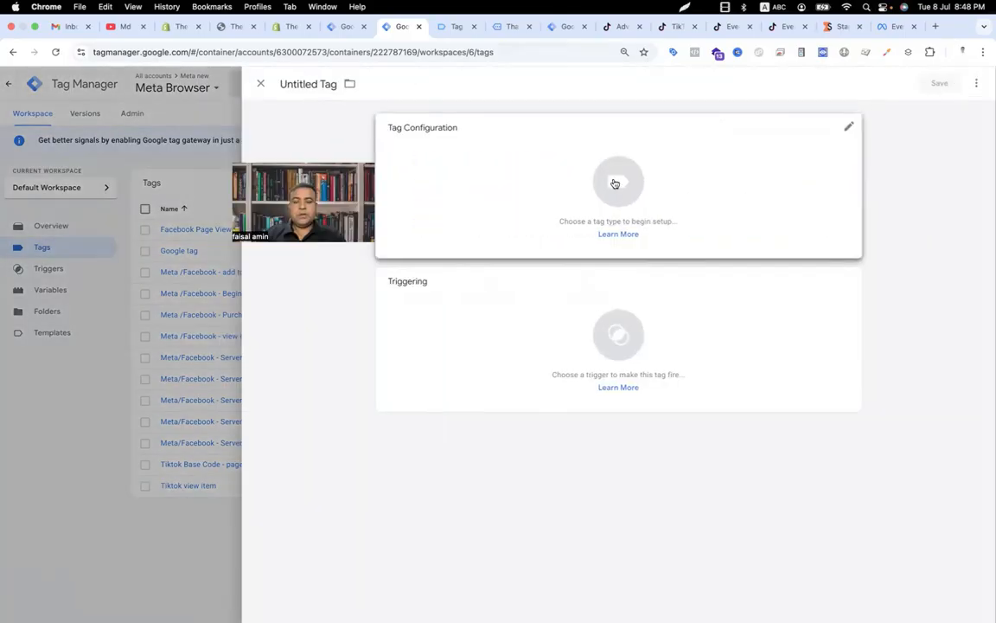
pyautogui.click(616, 181)
pyautogui.click(729, 485)
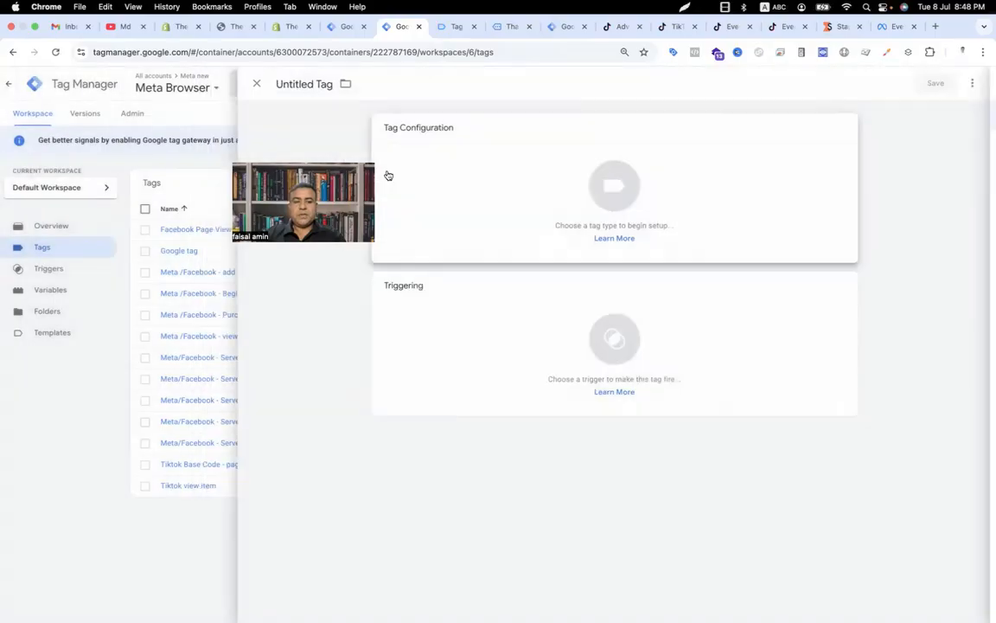
pyautogui.click(403, 275)
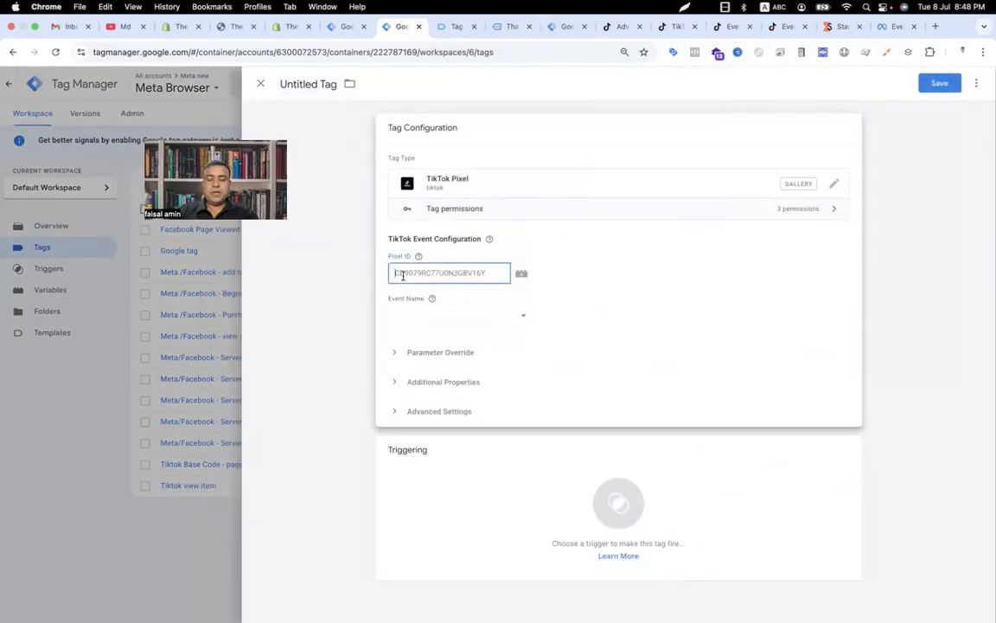
# Step: Set the new tag's Pixel ID to {{Tiktok pixel}} and its event name to PlaceAnOrder
pyautogui.write('{{pi')
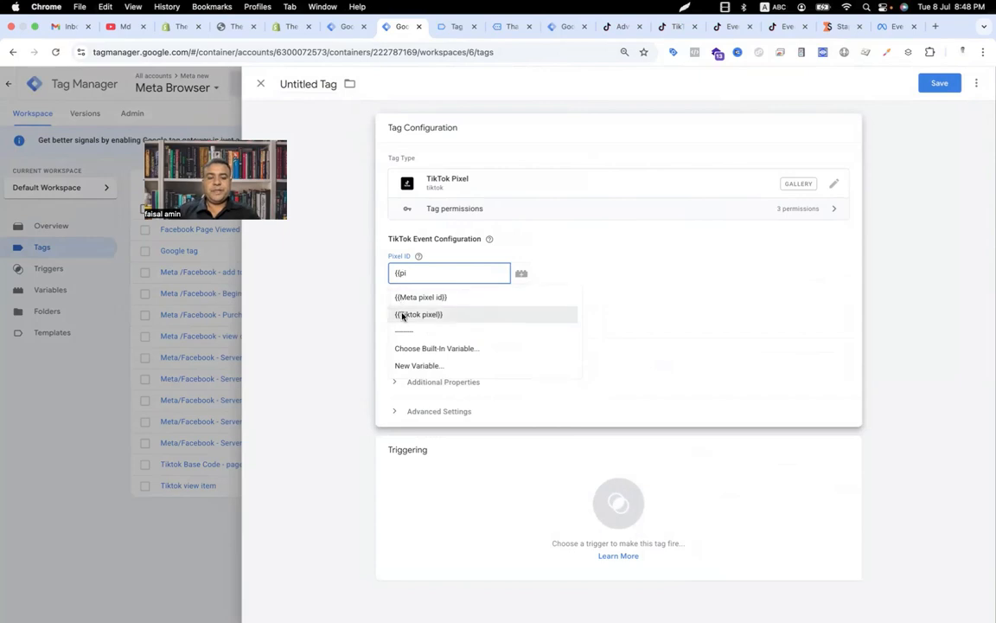
pyautogui.click(401, 315)
pyautogui.click(408, 317)
pyautogui.click(422, 405)
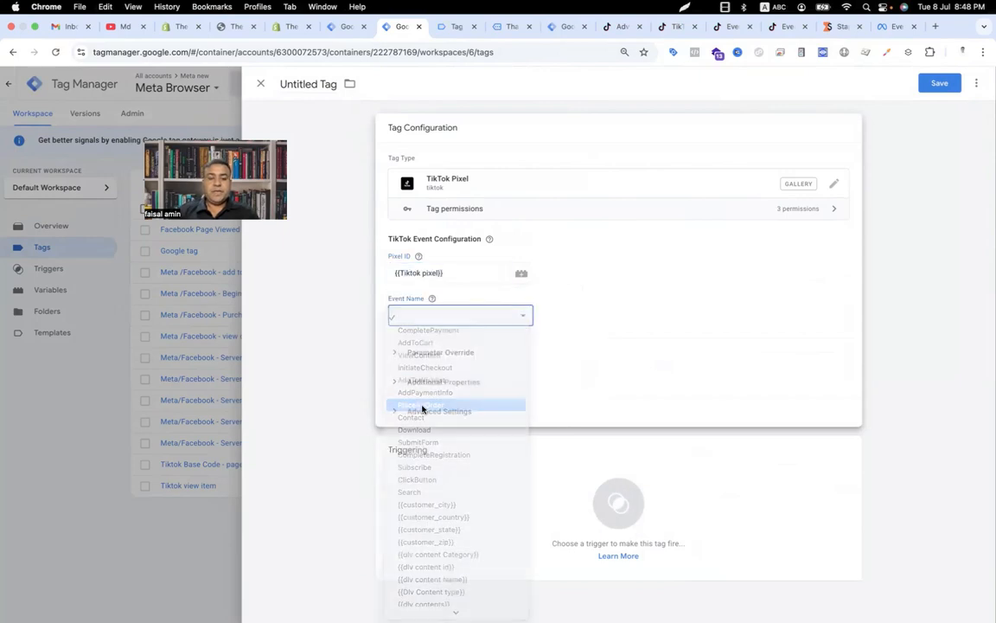
# Step: Under Parameter Override, turn off Google Analytics e-commerce data layers and choose Multiple Contents
pyautogui.click(399, 356)
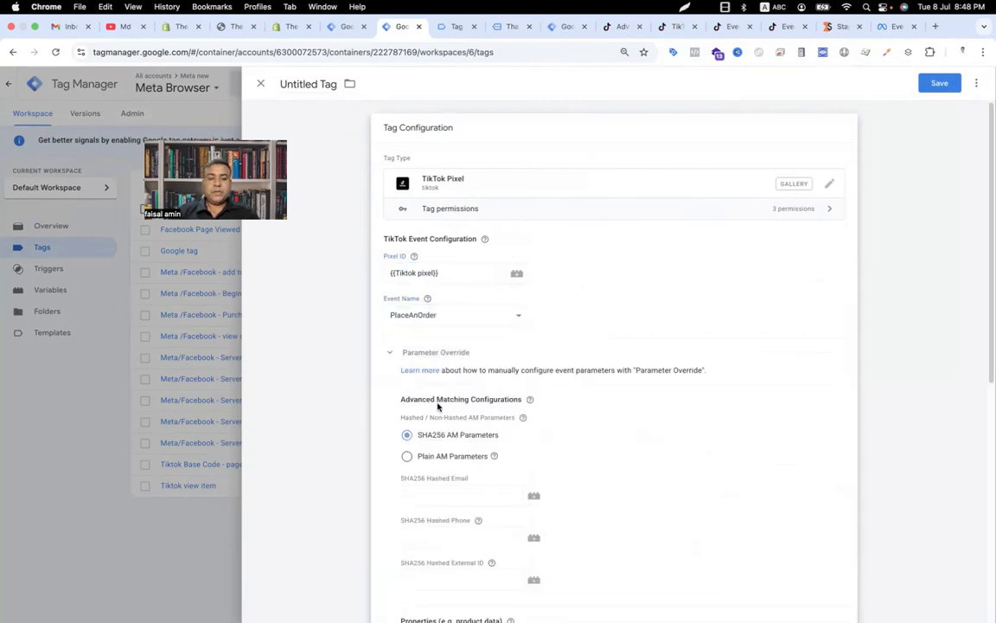
pyautogui.scroll(-2, 437, 407)
pyautogui.scroll(-2, 441, 401)
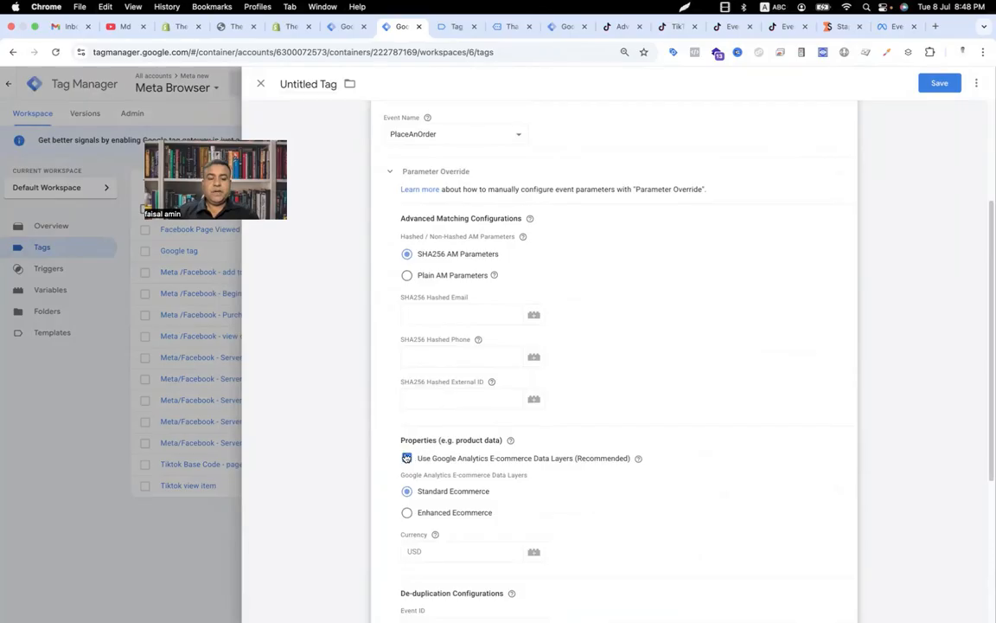
pyautogui.click(407, 457)
pyautogui.scroll(-1, 440, 428)
pyautogui.scroll(-3, 441, 428)
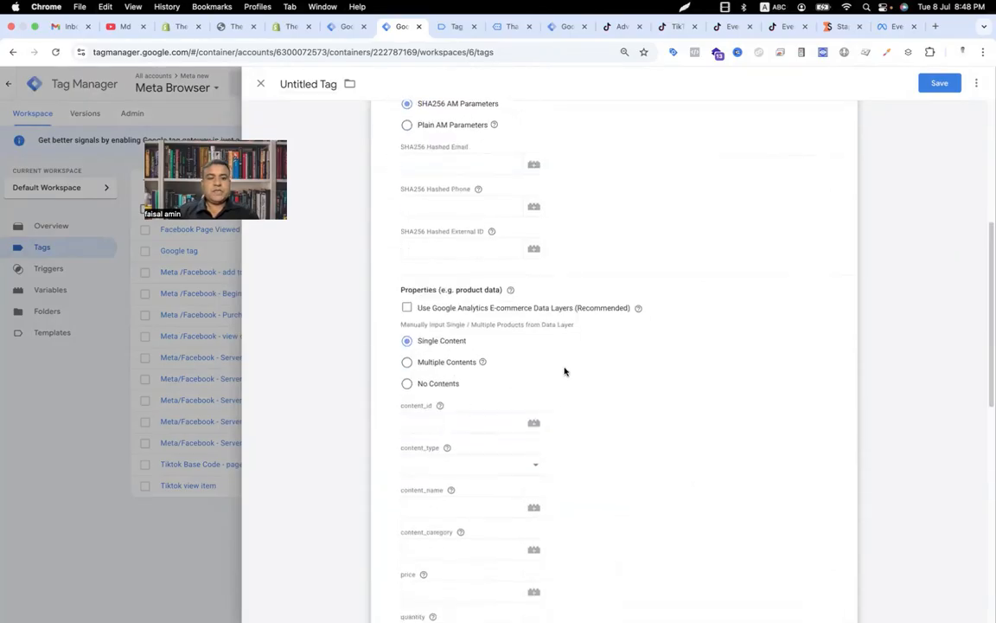
pyautogui.scroll(-1, 449, 329)
pyautogui.click(407, 313)
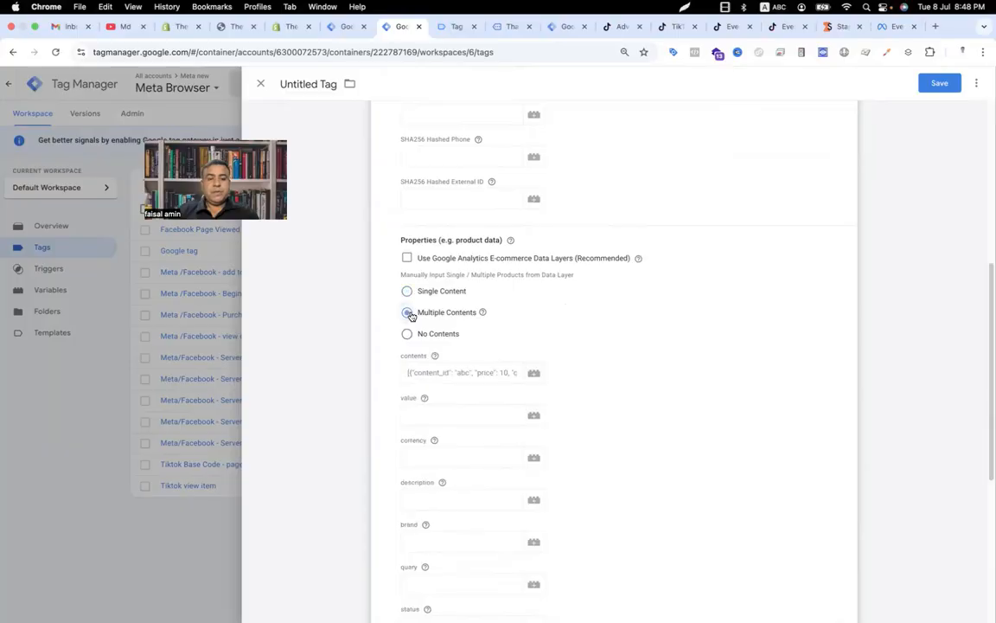
# Step: Set the contents field to the {{Tiktok contents array}} variable
pyautogui.click(429, 374)
pyautogui.write('{{c')
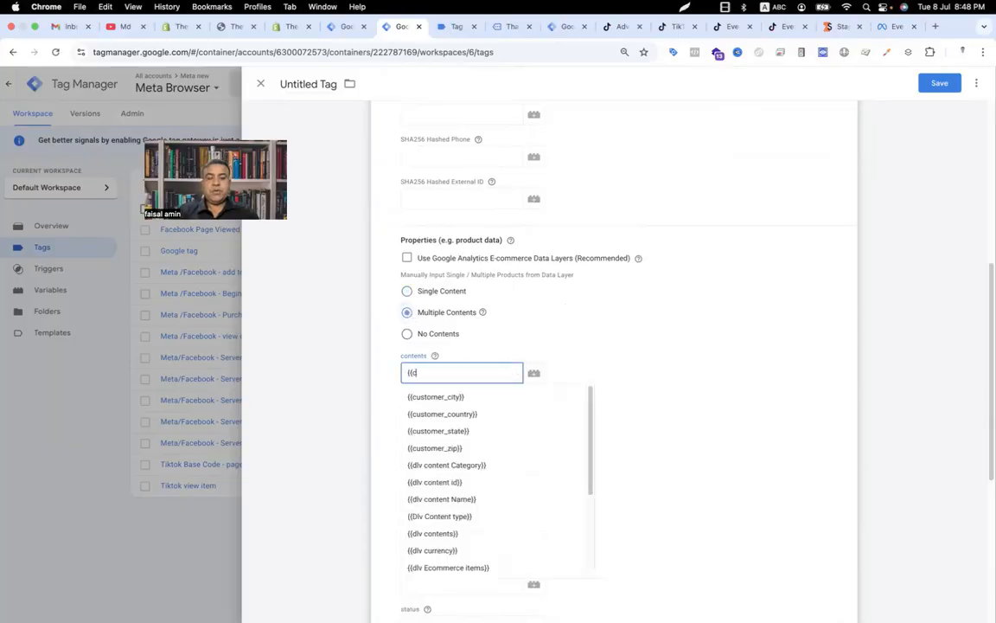
pyautogui.write('ontent')
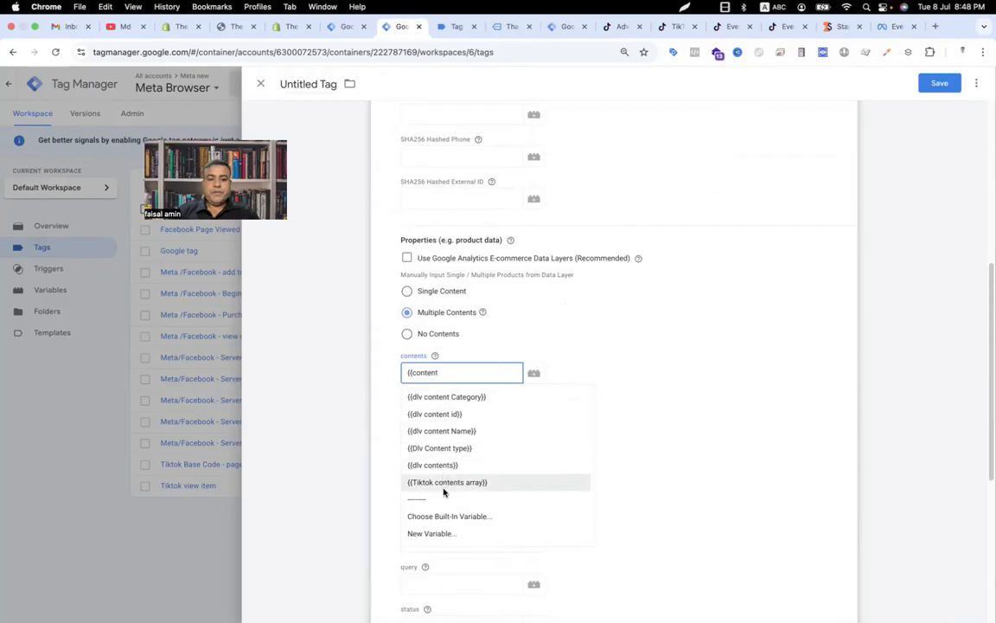
pyautogui.click(443, 486)
# Step: Set the value to {{tiktok value}} and the currency to {{tiktok currency}}
pyautogui.click(438, 416)
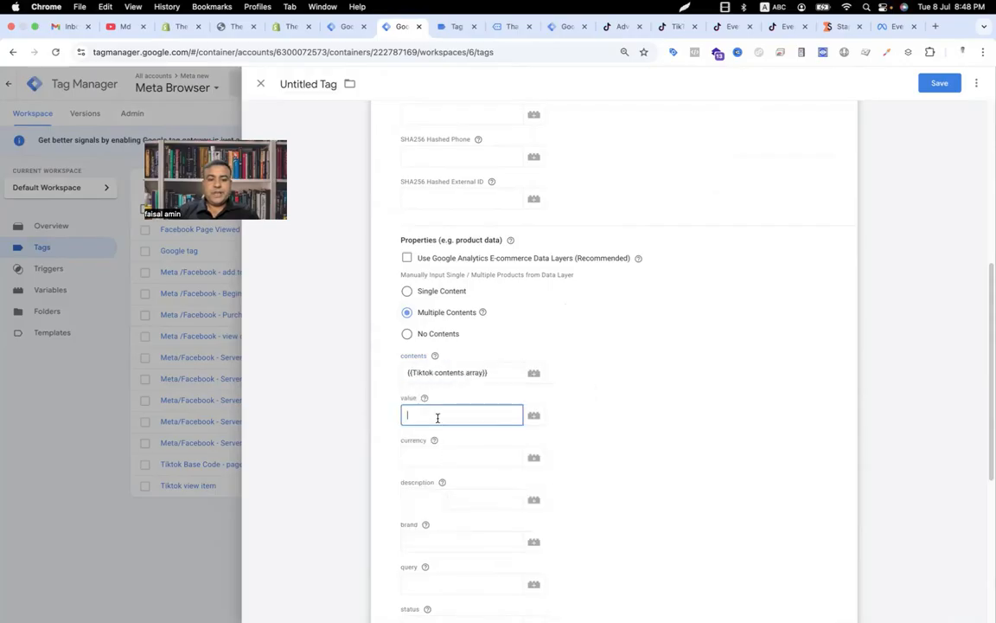
pyautogui.write('{{val')
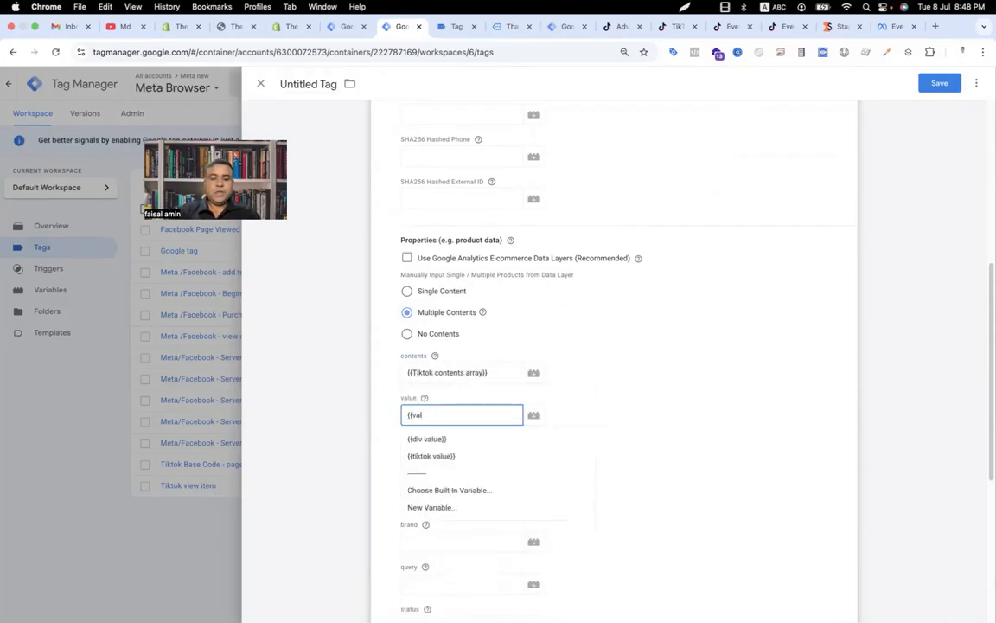
pyautogui.click(433, 456)
pyautogui.click(434, 459)
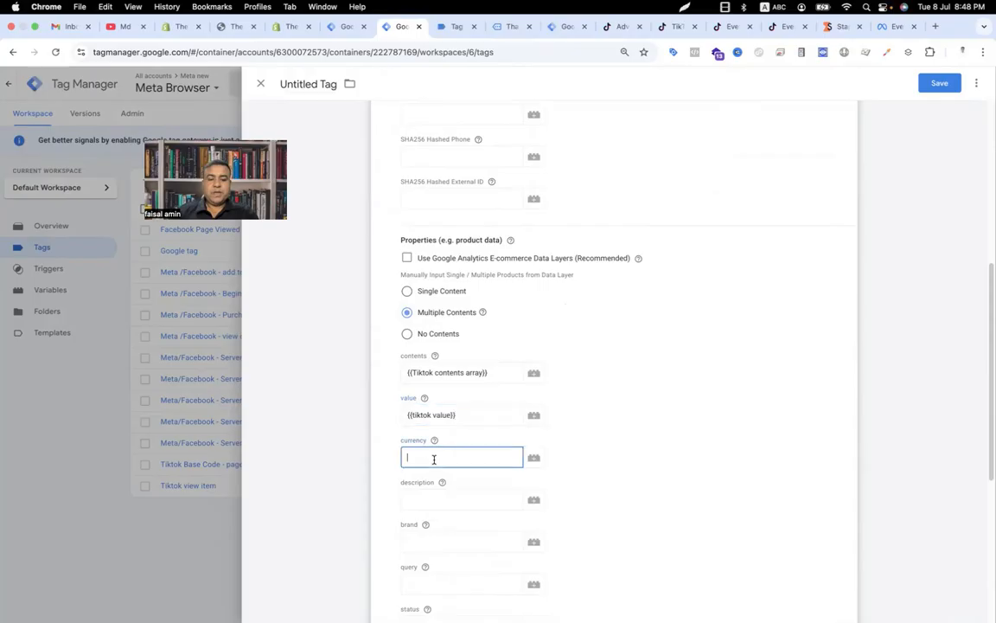
pyautogui.write('{{curr')
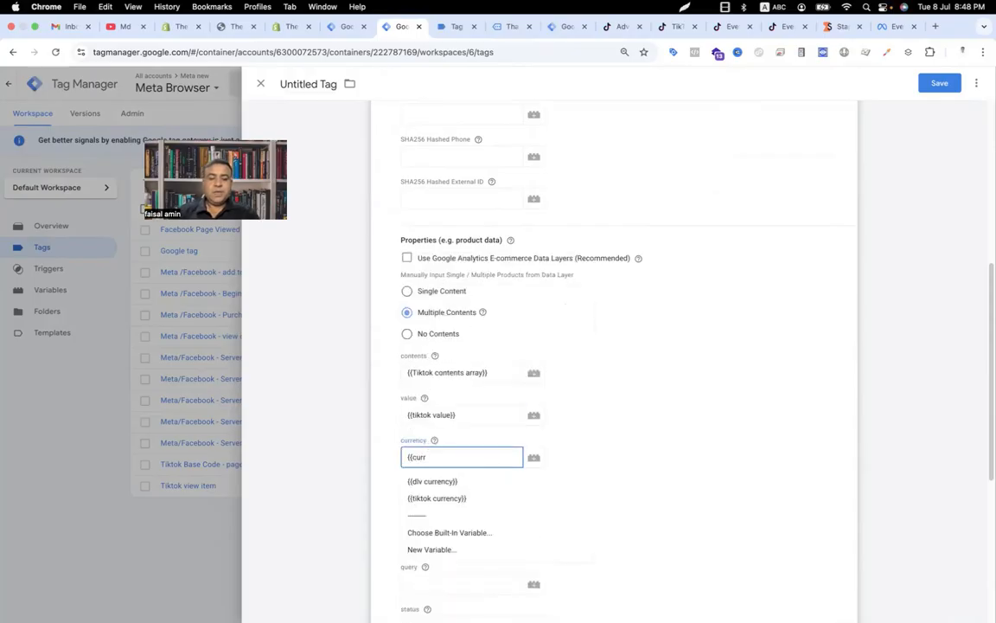
pyautogui.click(433, 498)
# Step: Set the de-duplication Event ID to the {{Event _id}} variable
pyautogui.scroll(-5, 432, 491)
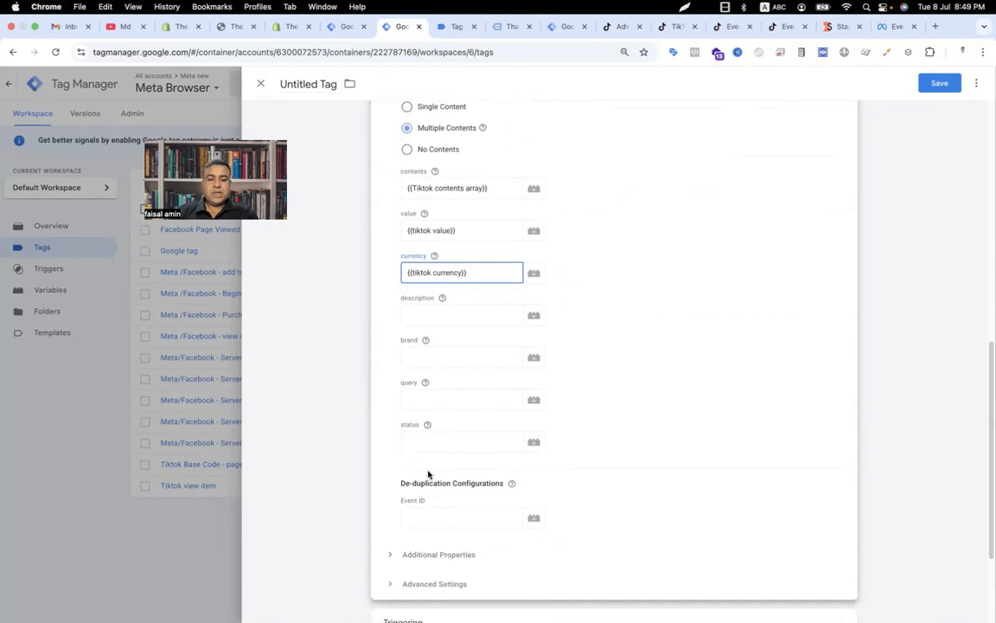
pyautogui.scroll(-3, 427, 485)
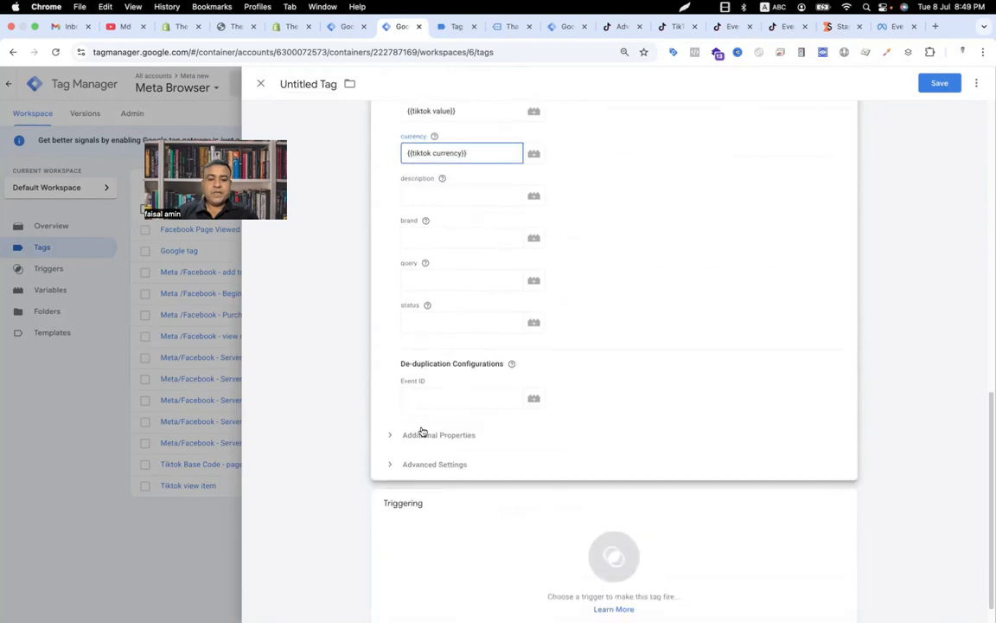
pyautogui.click(440, 398)
pyautogui.write('{{e')
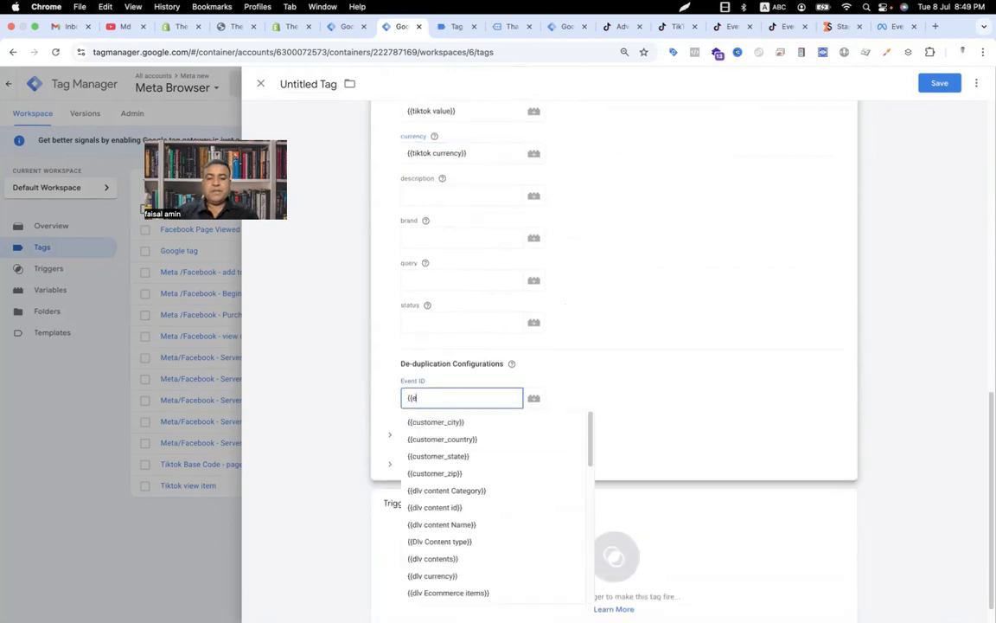
pyautogui.write('ve')
pyautogui.click(434, 439)
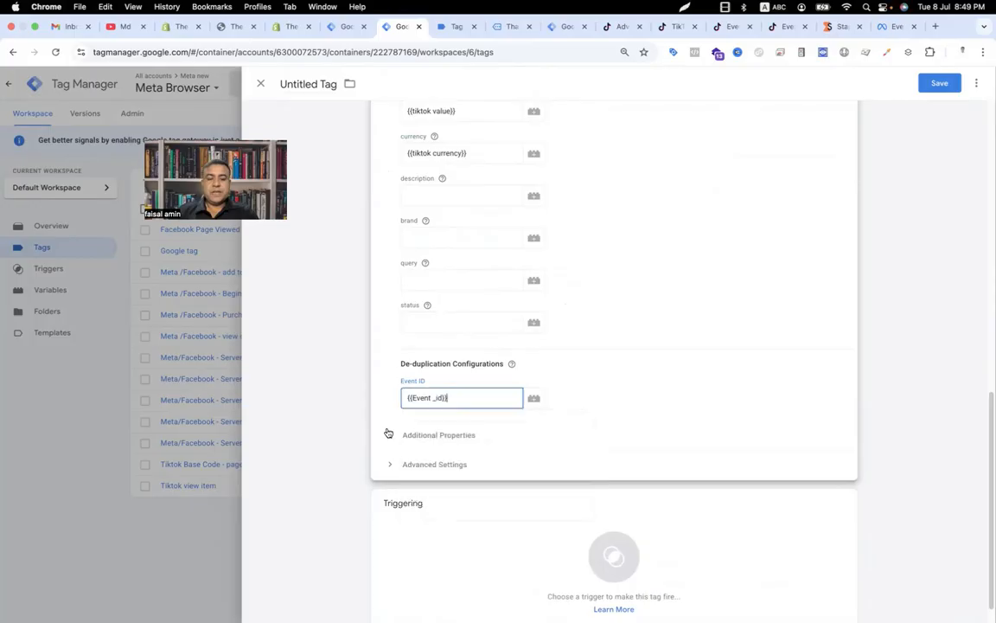
# Step: Add an additional property row with key content_type and value product
pyautogui.click(389, 434)
pyautogui.click(438, 507)
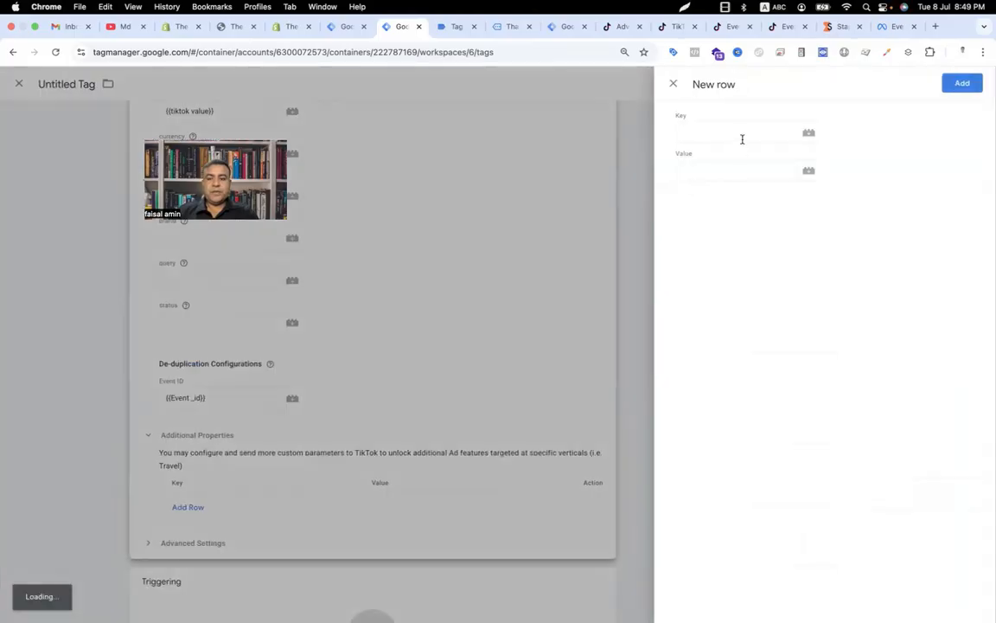
pyautogui.click(741, 135)
pyautogui.write('content_type')
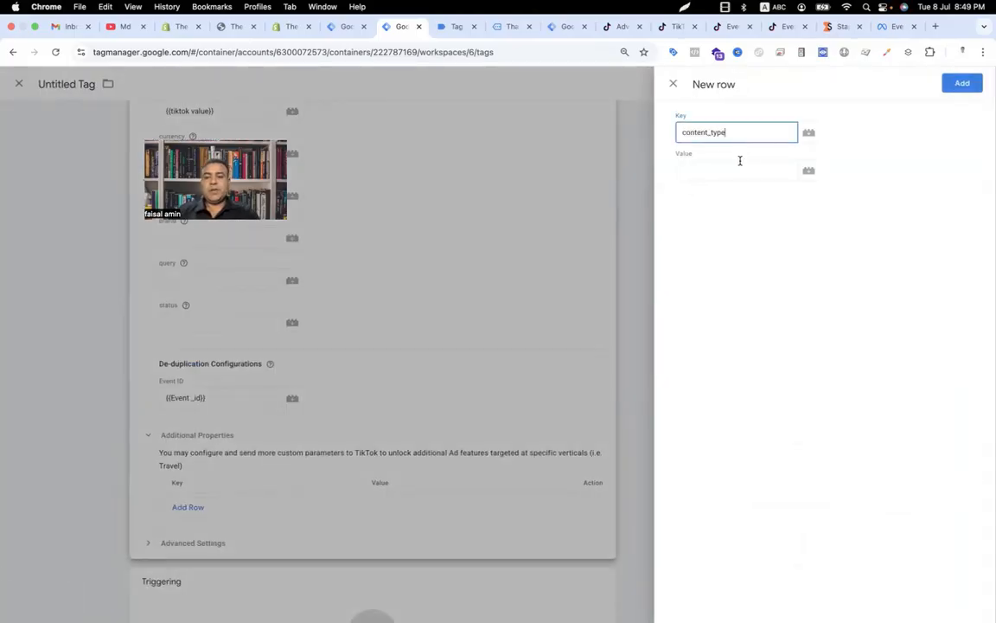
pyautogui.click(741, 161)
pyautogui.write('pro')
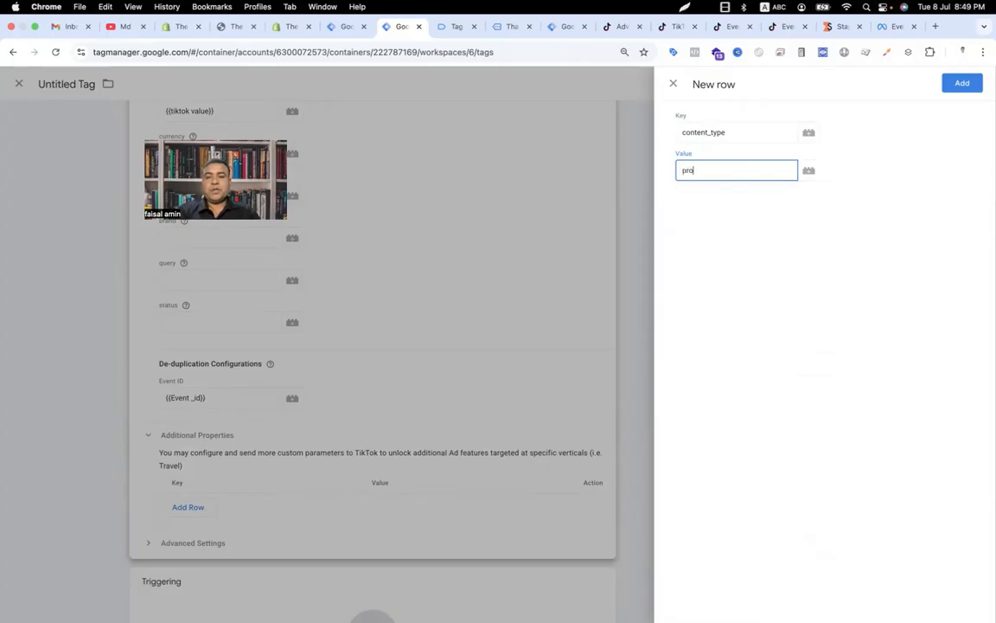
pyautogui.write('duct')
pyautogui.click(962, 83)
# Step: Attach the evnet purchase trigger and save the tag named tiktok purchase
pyautogui.click(622, 532)
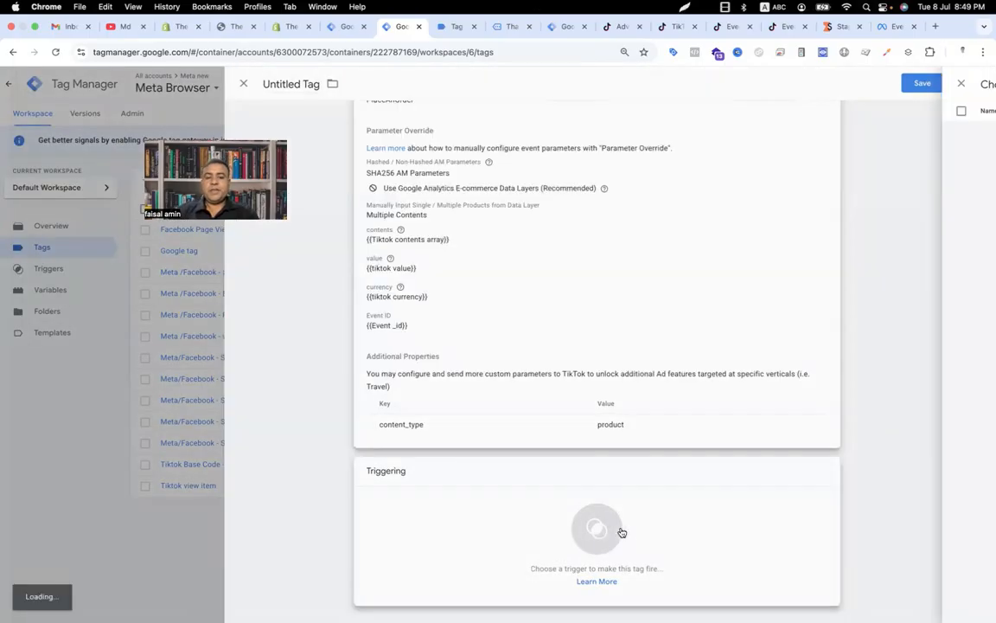
pyautogui.click(325, 262)
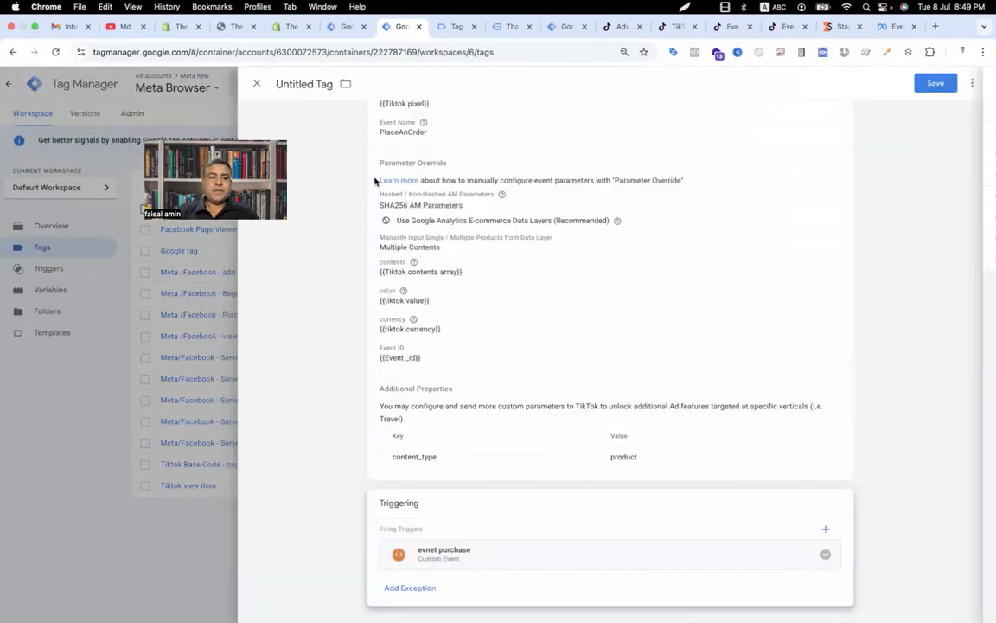
pyautogui.click(302, 84)
pyautogui.write('ti')
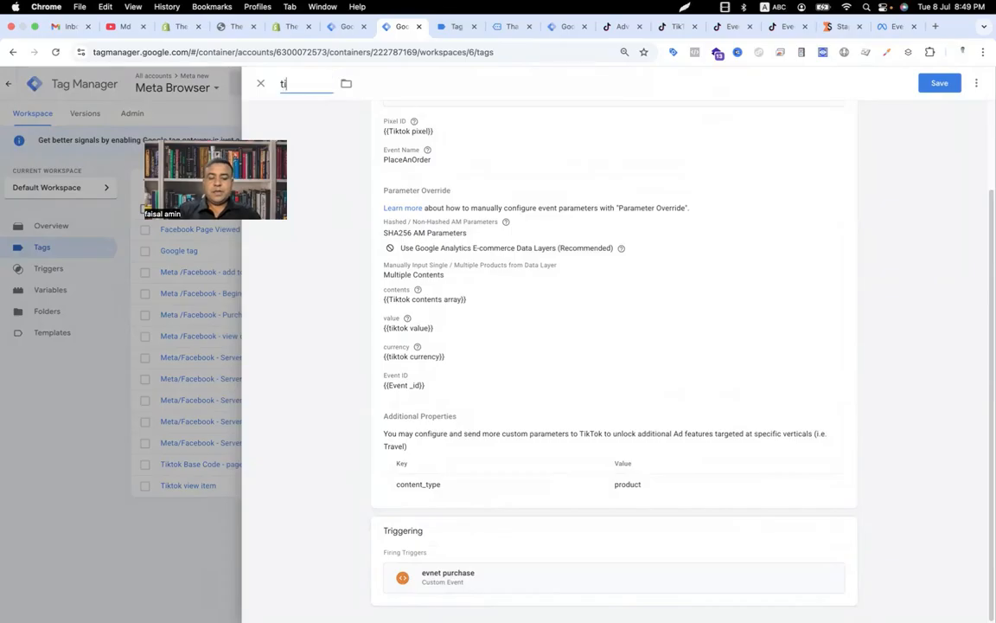
pyautogui.write('ktok purchse')
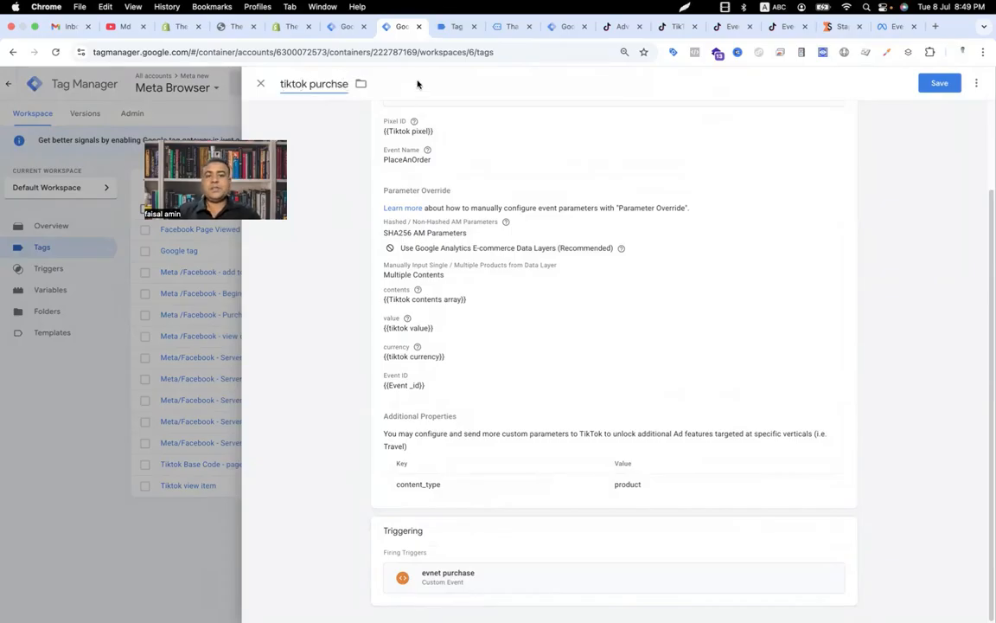
pyautogui.press('BackSpace')
pyautogui.press('BackSpace')
pyautogui.write('ase')
pyautogui.click(940, 83)
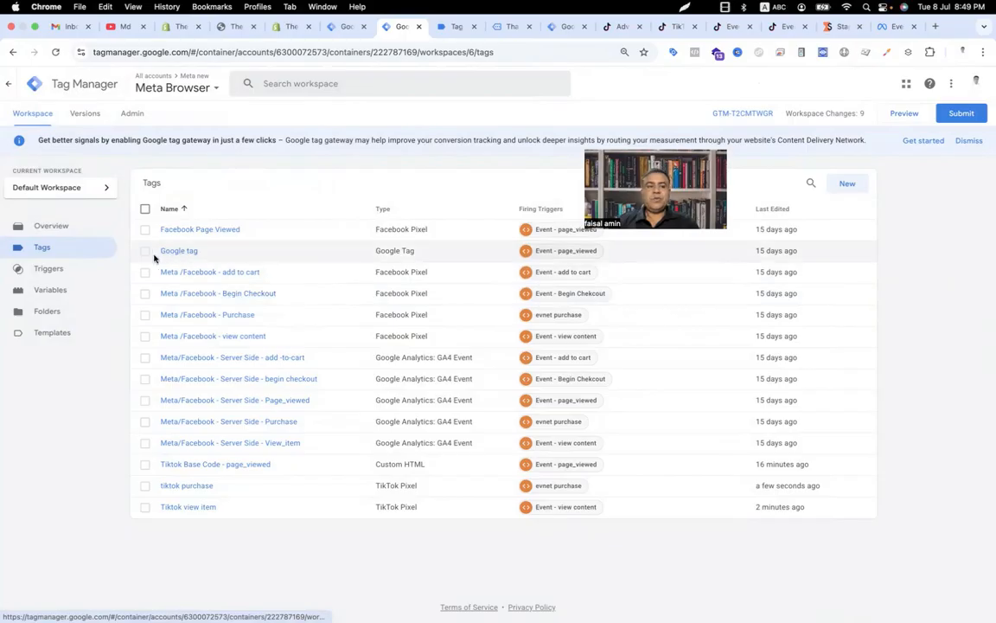
# Step: Inspect the Google tag configuration and the Stape container settings
pyautogui.click(176, 250)
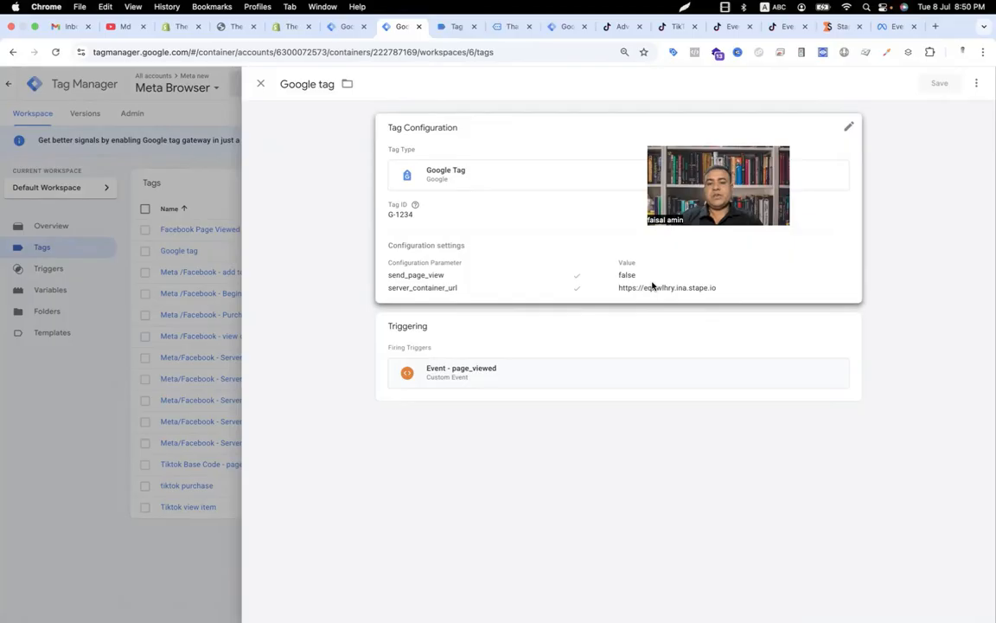
pyautogui.click(835, 26)
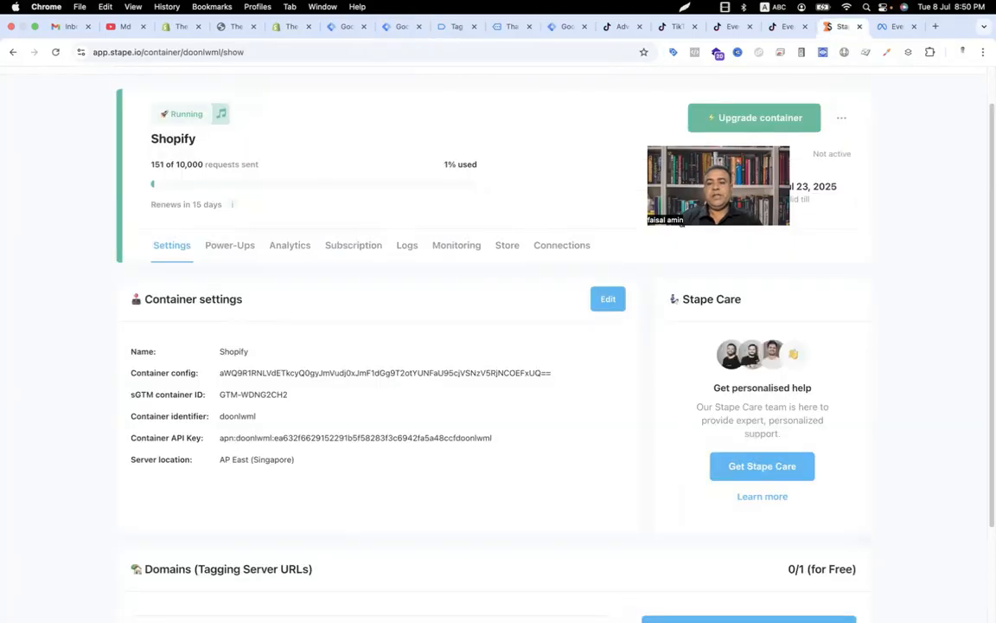
pyautogui.scroll(-2, 409, 349)
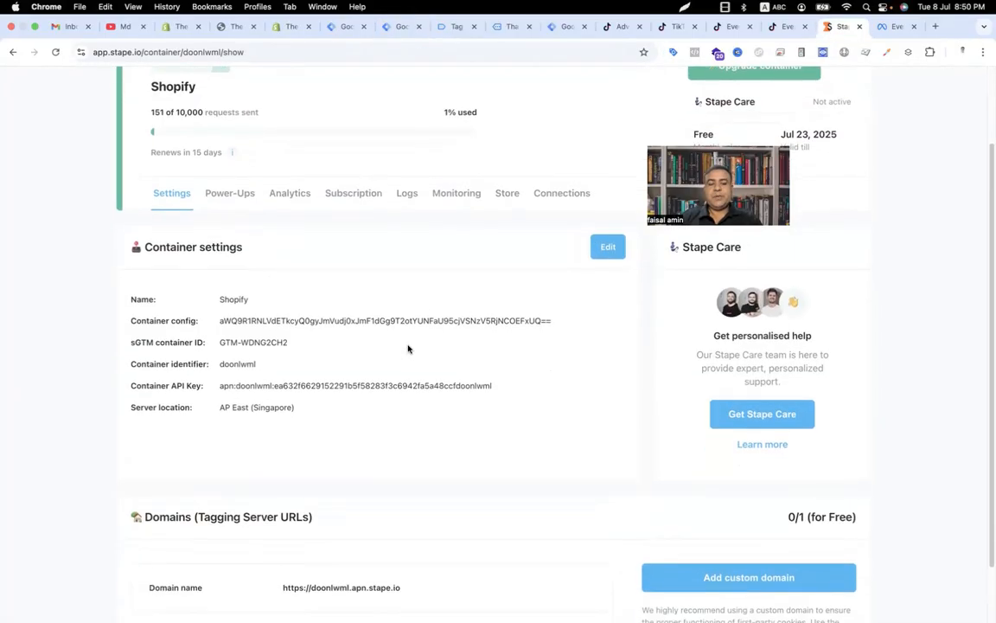
pyautogui.click(122, 27)
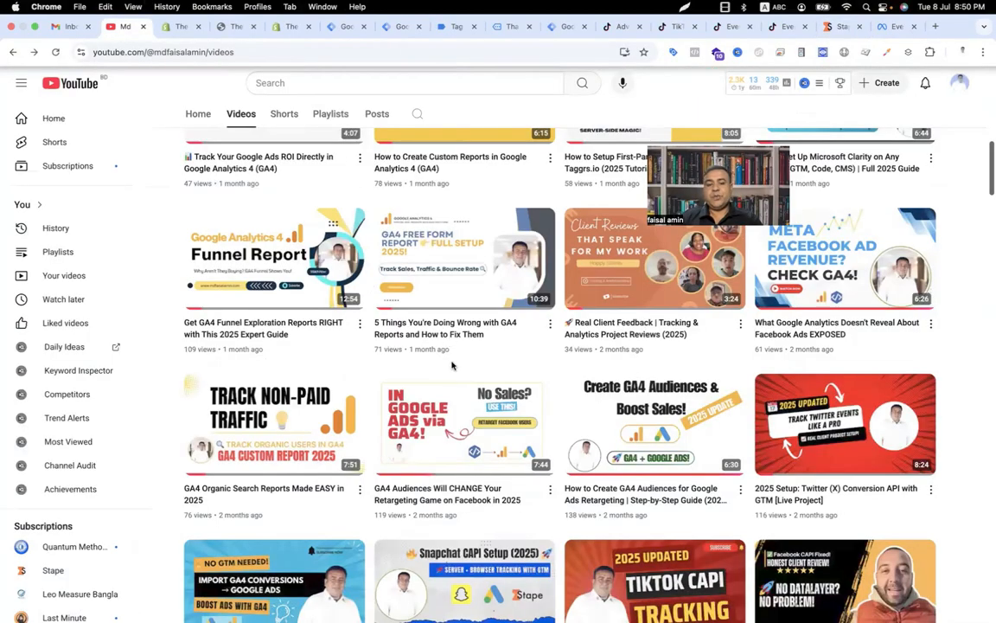
pyautogui.scroll(-3, 452, 367)
pyautogui.scroll(-5, 452, 367)
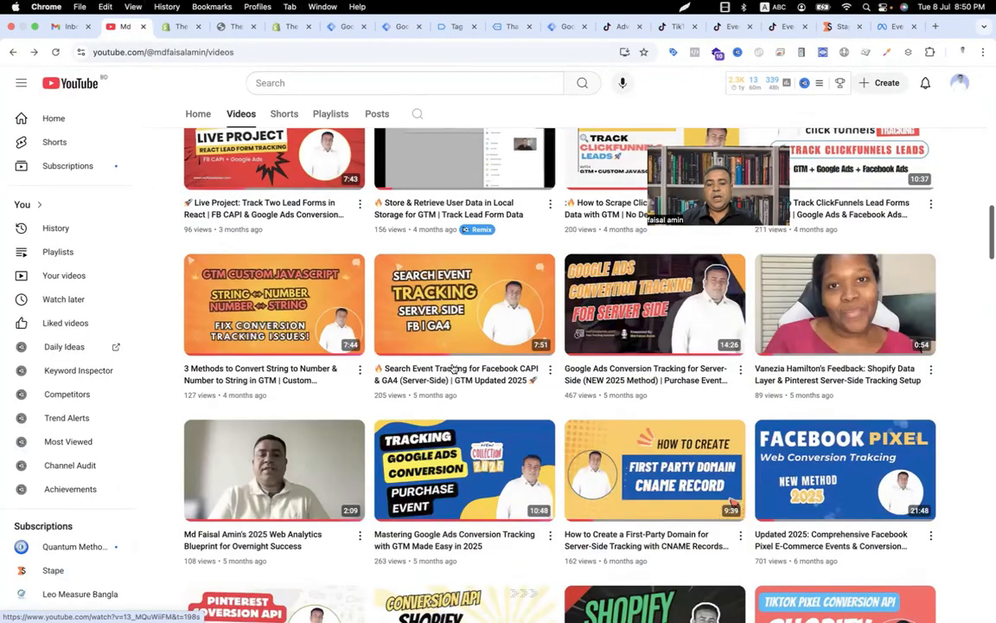
pyautogui.moveTo(632, 483)
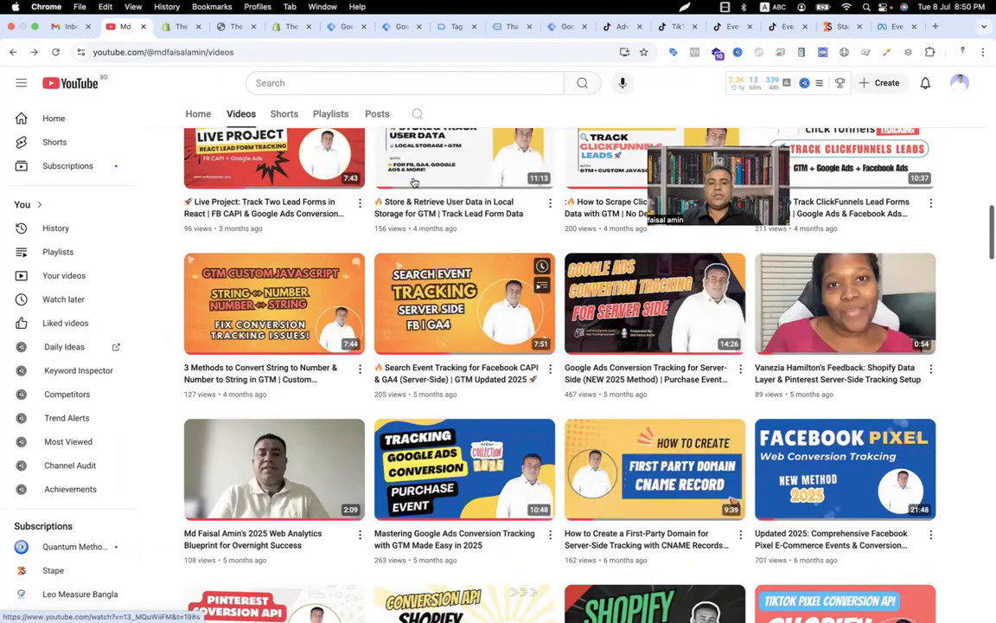
pyautogui.moveTo(412, 181)
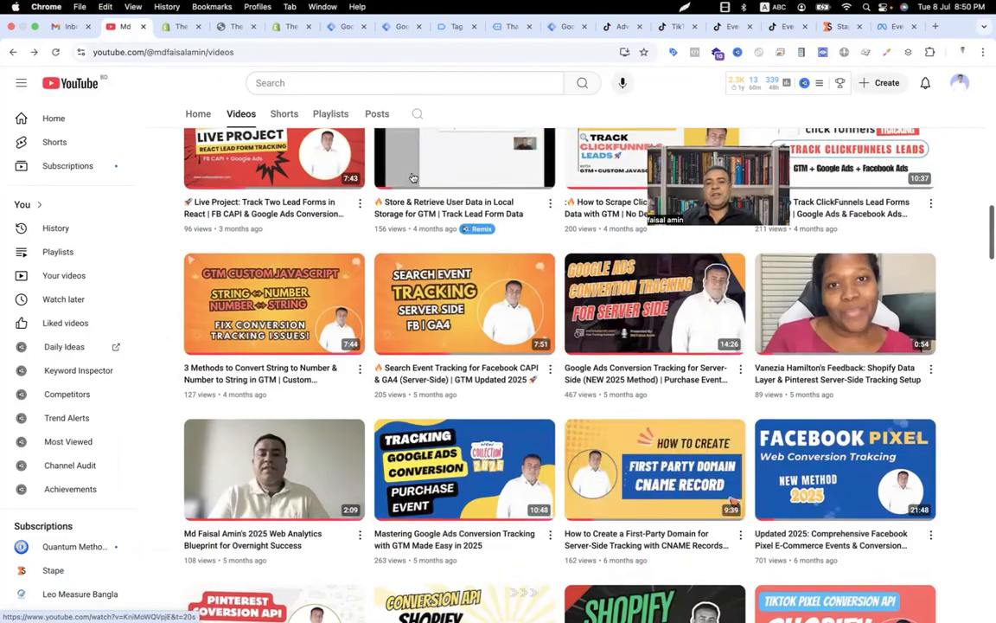
pyautogui.scroll(4, 412, 177)
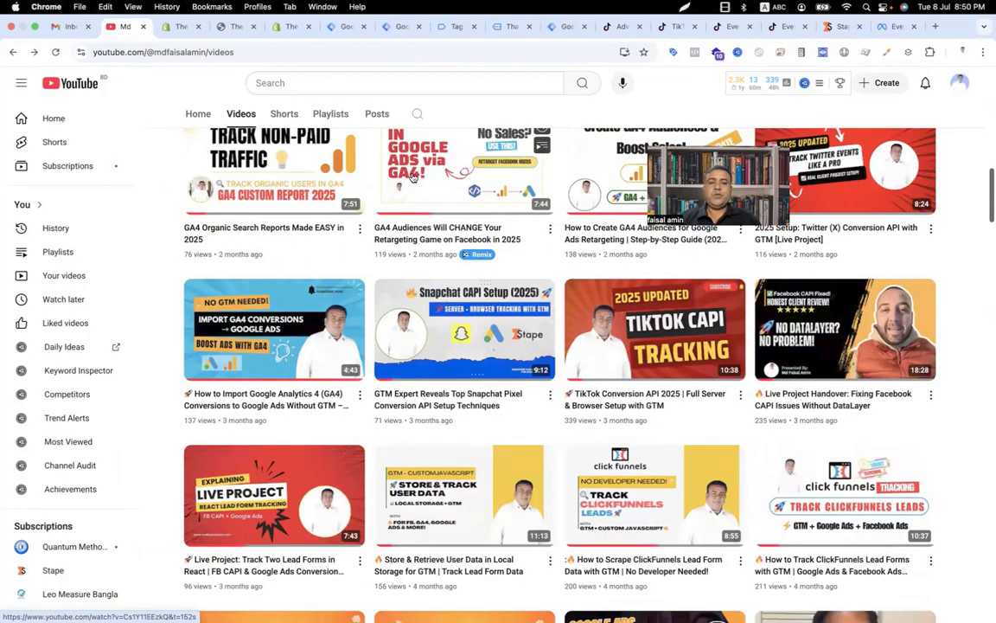
pyautogui.click(565, 27)
pyautogui.click(401, 26)
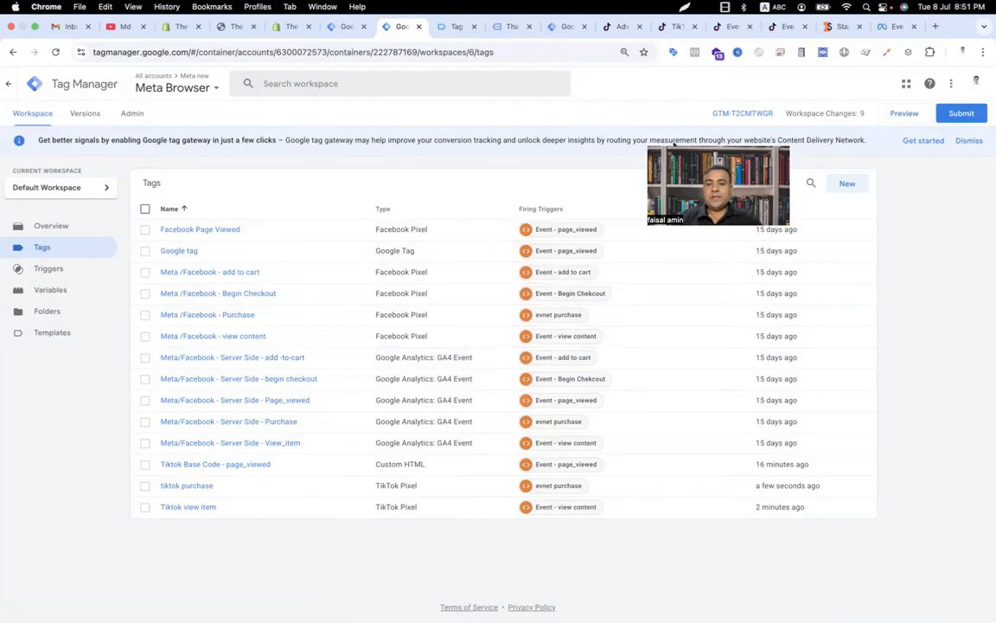
# Step: Create a new Google Analytics GA4 Event tag with measurement ID G-1234
pyautogui.click(838, 186)
pyautogui.click(618, 178)
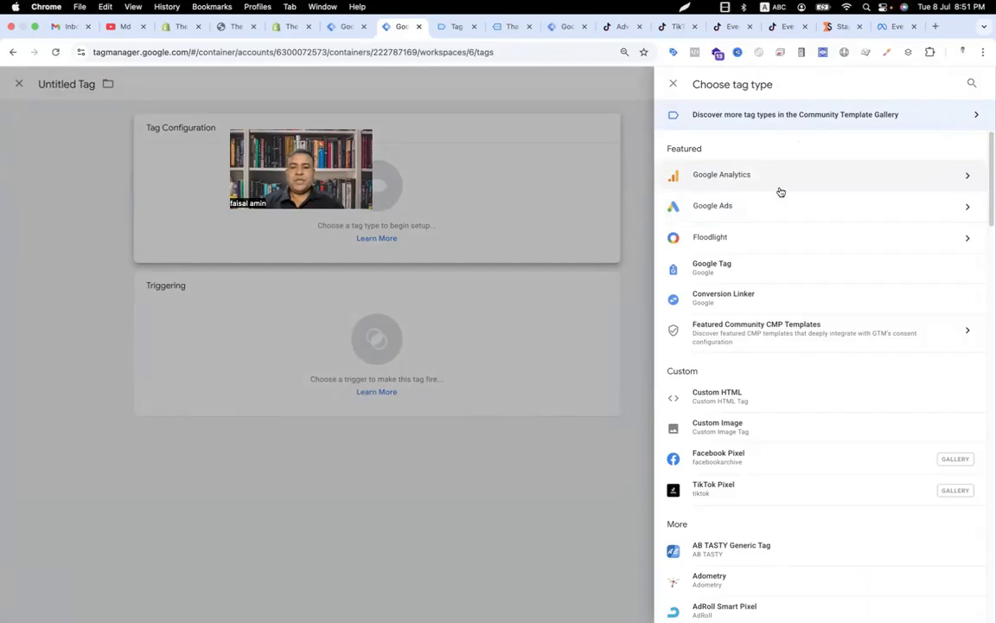
pyautogui.click(780, 187)
pyautogui.click(781, 187)
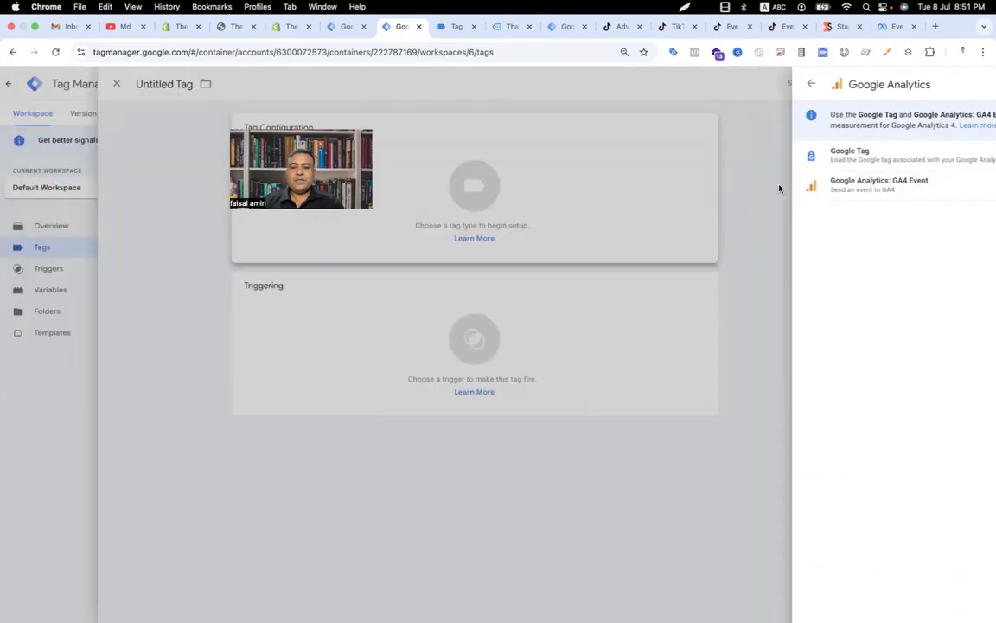
pyautogui.click(489, 235)
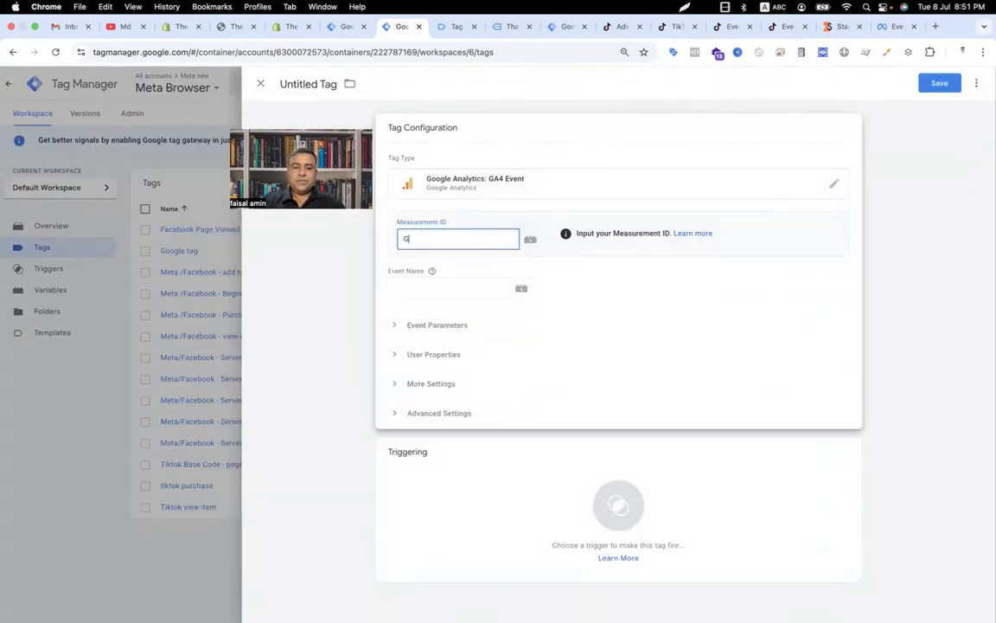
pyautogui.write('G-1234')
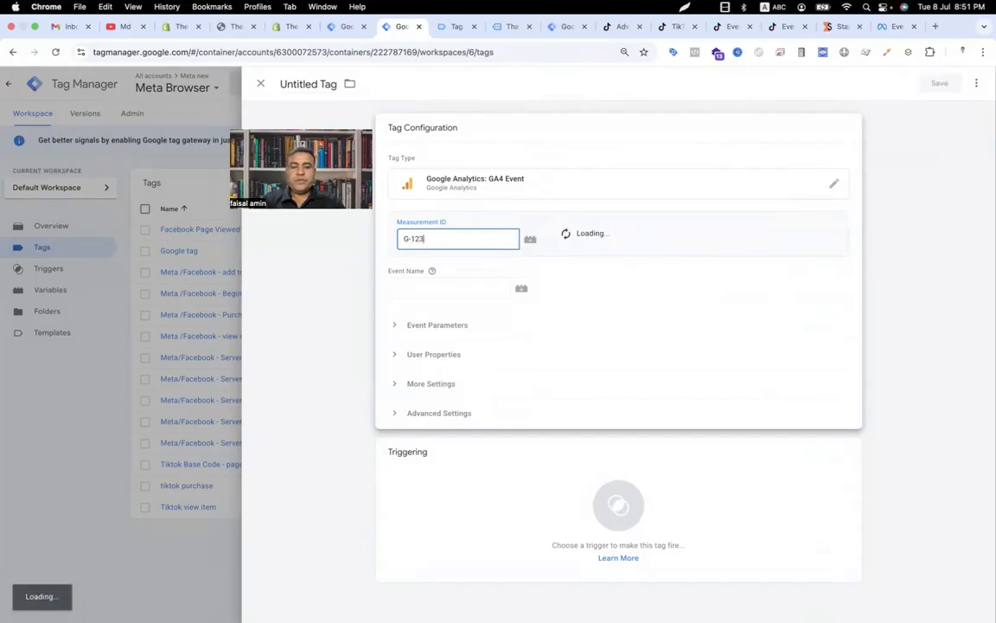
# Step: Set the event name to purchase, matching the purchase event shown in the Tag Assistant preview
pyautogui.click(465, 291)
pyautogui.write('purchase')
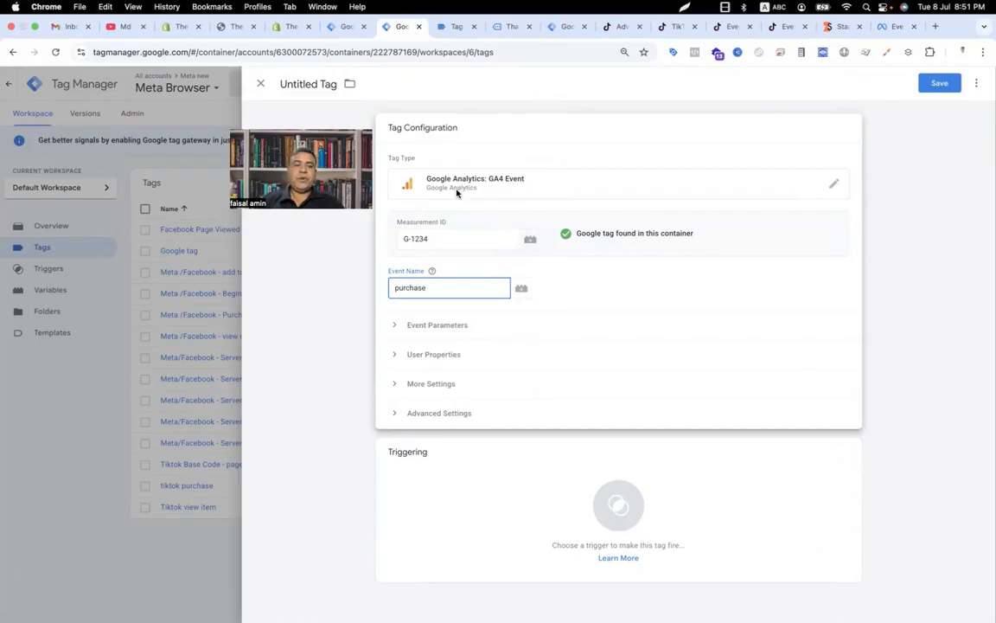
pyautogui.click(457, 26)
pyautogui.scroll(10, 100, 259)
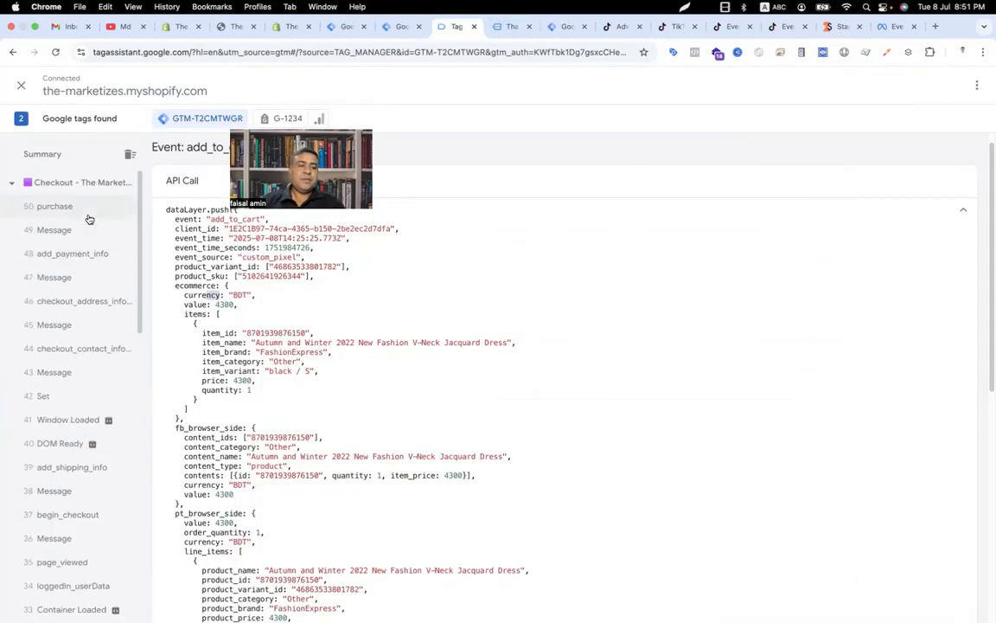
pyautogui.click(77, 198)
pyautogui.moveTo(251, 236); pyautogui.dragTo(223, 235)
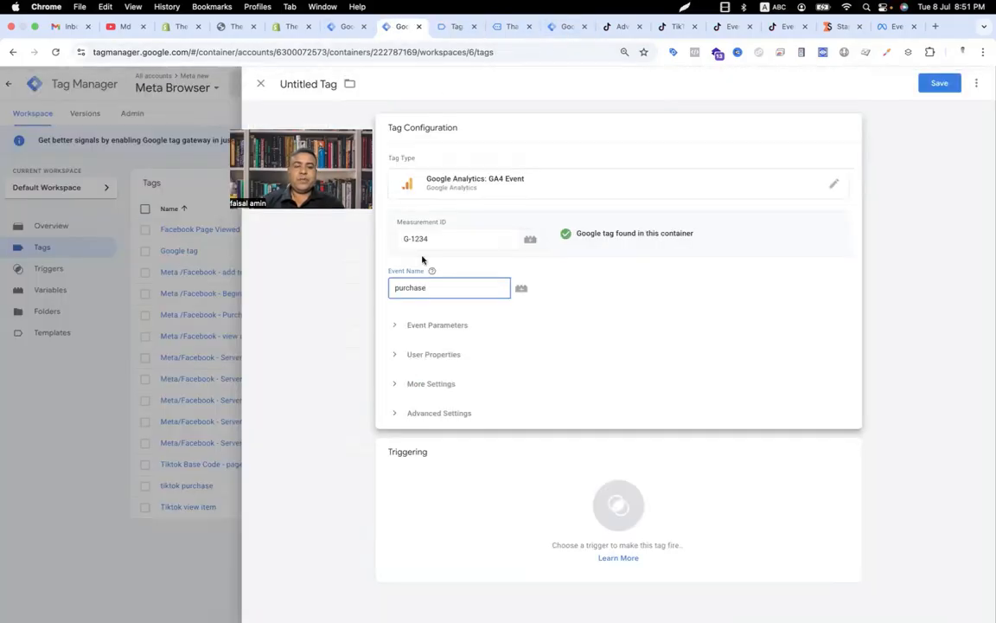
pyautogui.click(400, 25)
pyautogui.doubleClick(408, 293)
pyautogui.write('purchase')
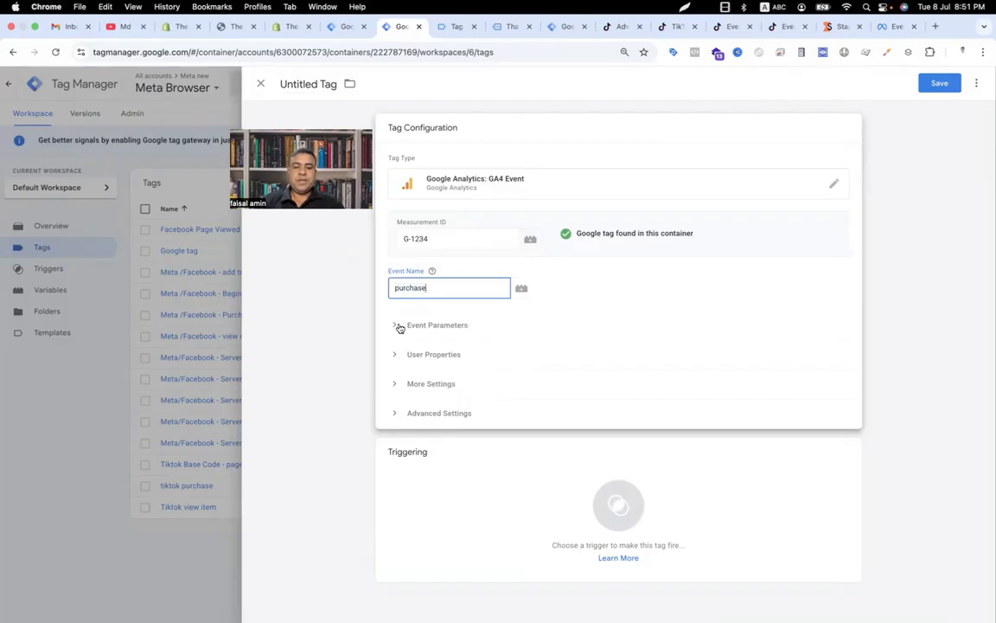
# Step: Add event parameter rows named content_type and contents
pyautogui.click(400, 326)
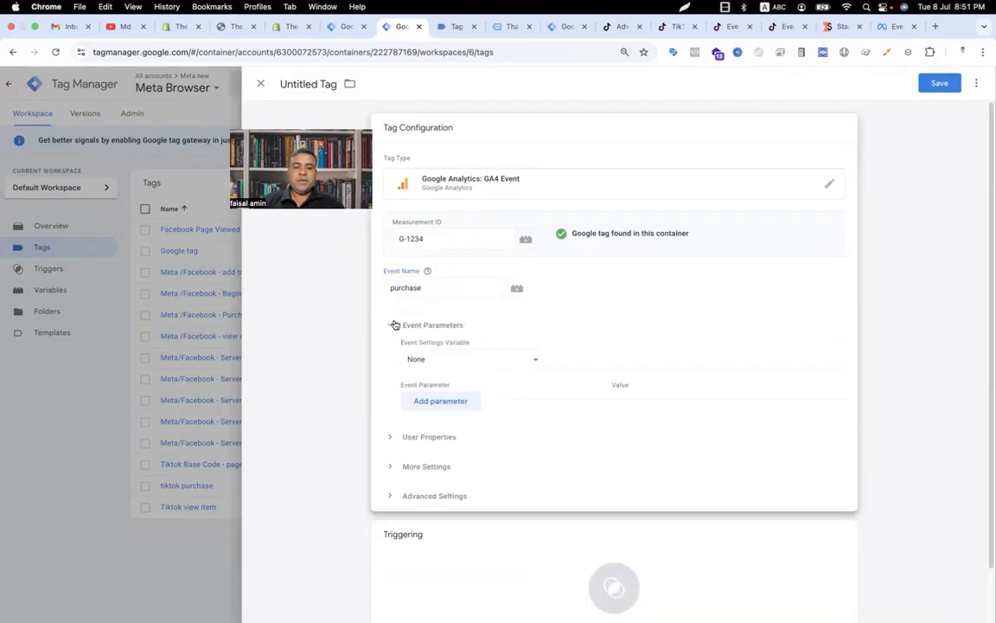
pyautogui.click(432, 401)
pyautogui.click(437, 432)
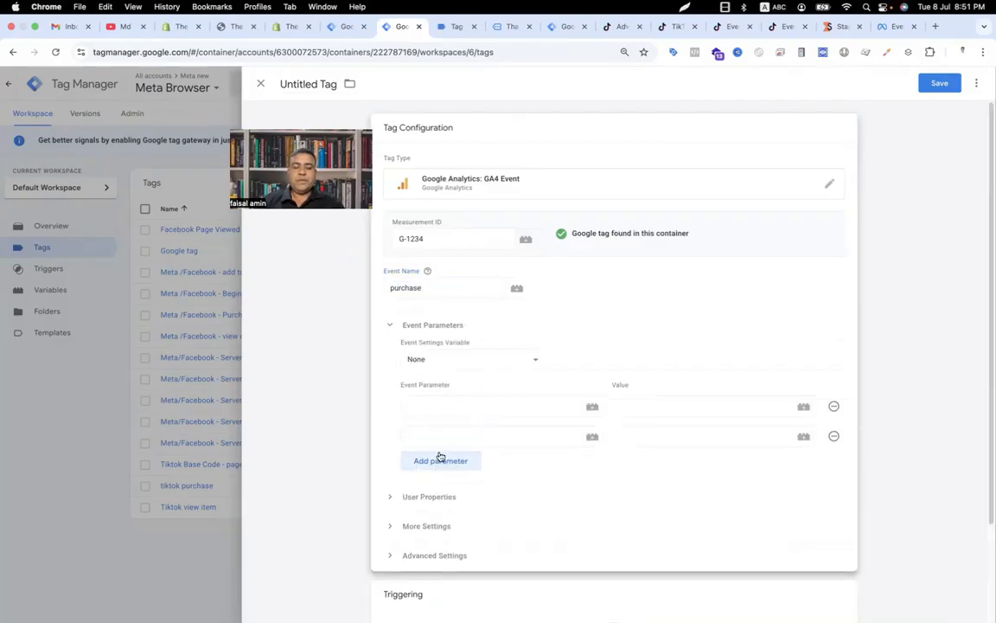
pyautogui.click(440, 456)
pyautogui.click(433, 406)
pyautogui.write('content')
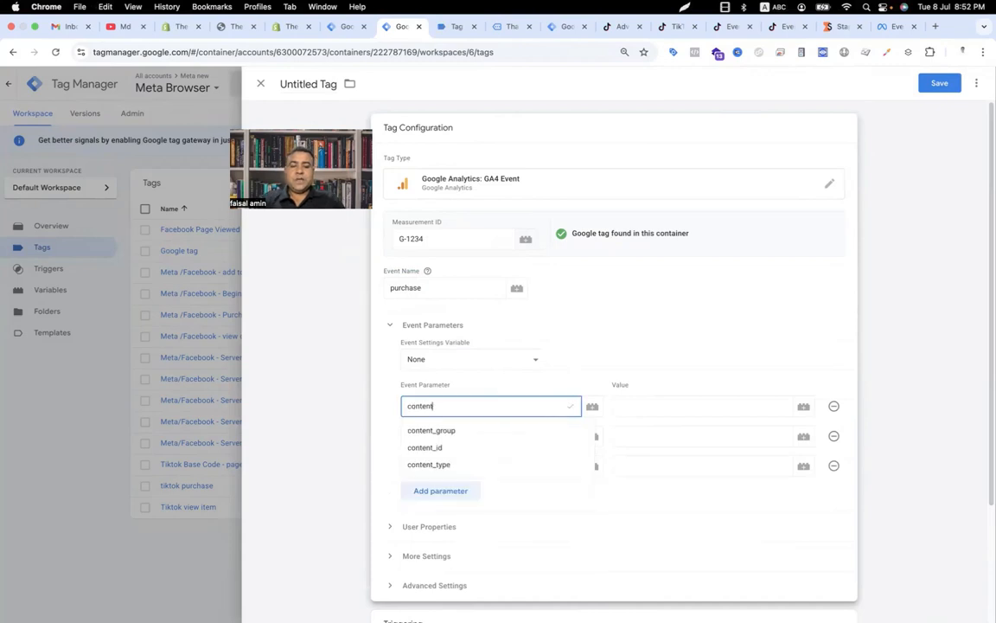
pyautogui.write('_type')
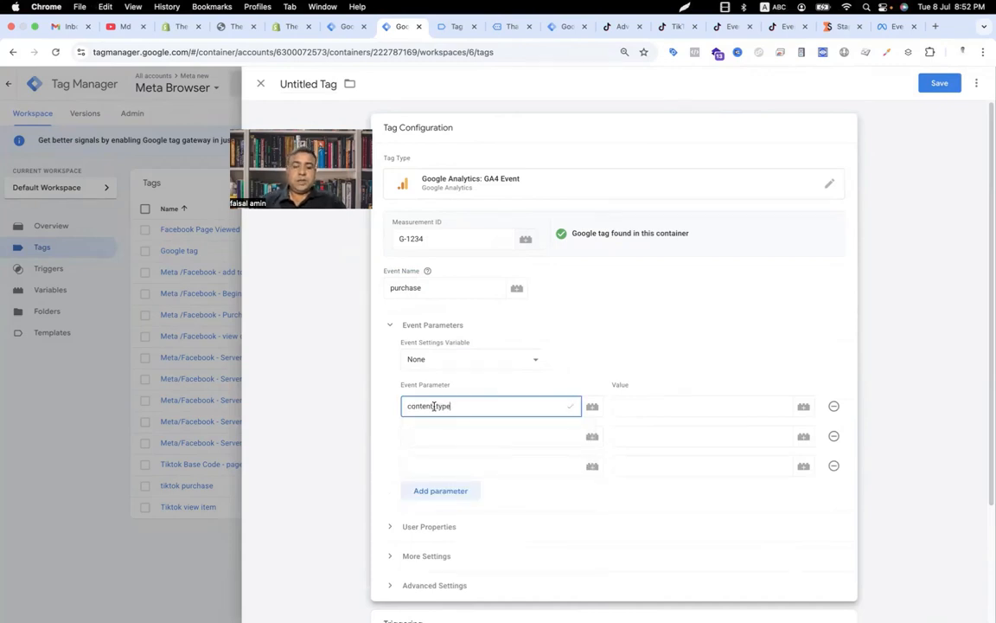
pyautogui.click(422, 435)
pyautogui.write('contents')
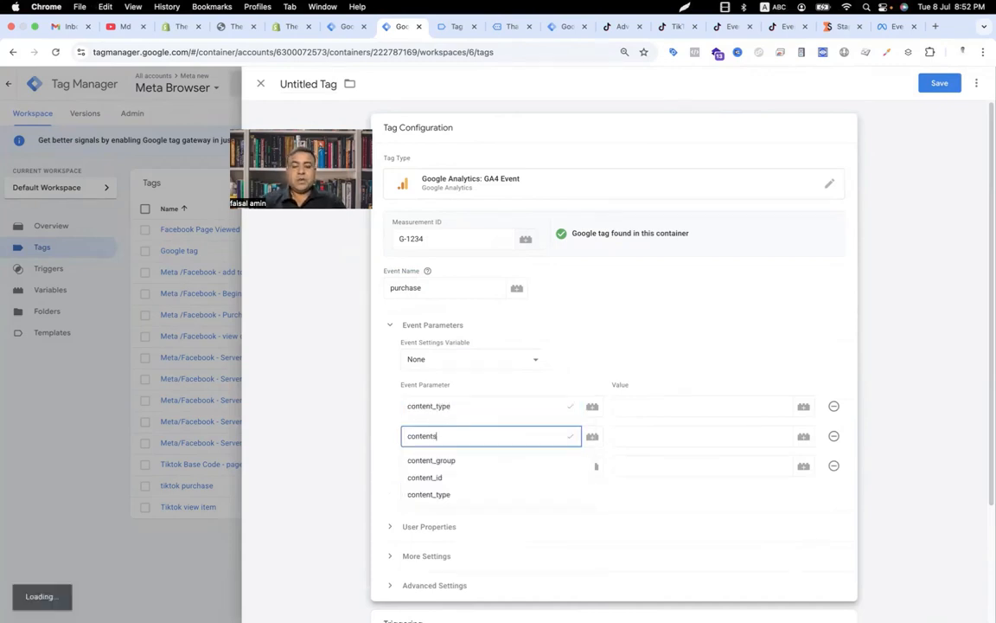
# Step: Add event parameter rows named currency, value and order_id, then add another empty parameter row
pyautogui.click(408, 465)
pyautogui.write('currency')
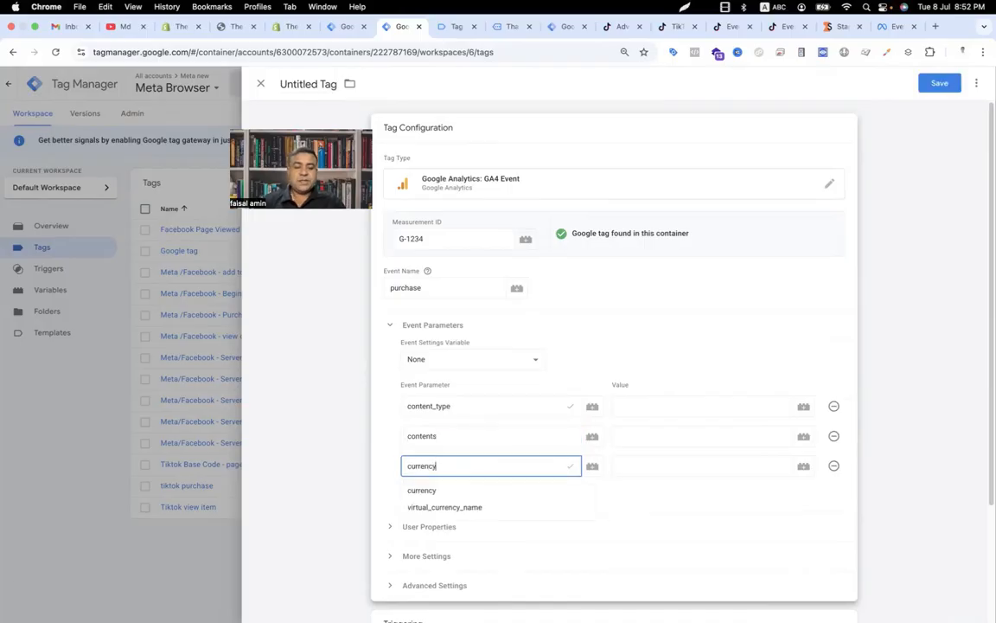
pyautogui.click(417, 492)
pyautogui.click(417, 495)
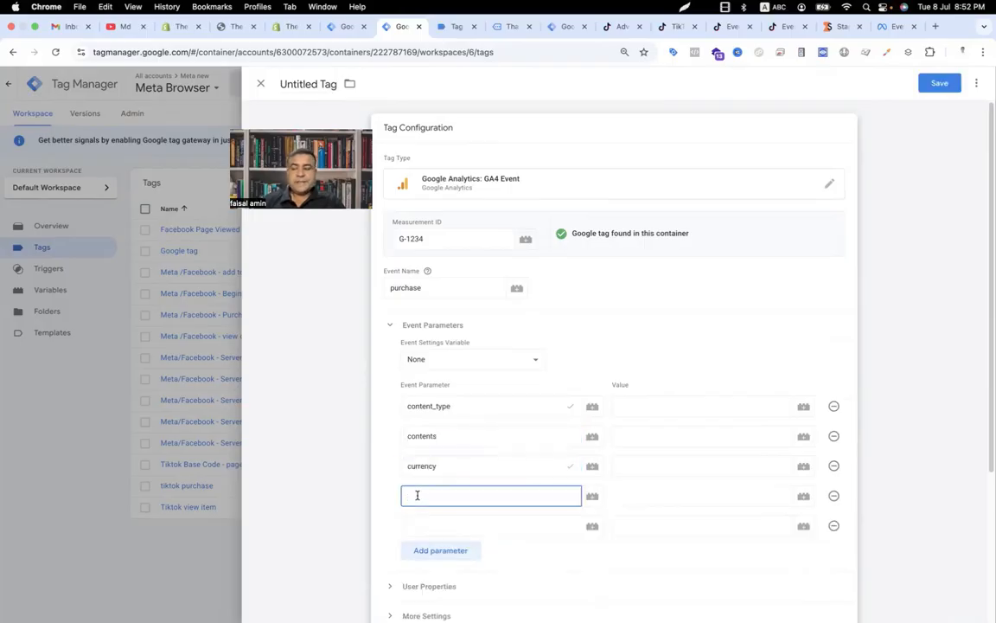
pyautogui.write('value')
pyautogui.click(417, 525)
pyautogui.write('order')
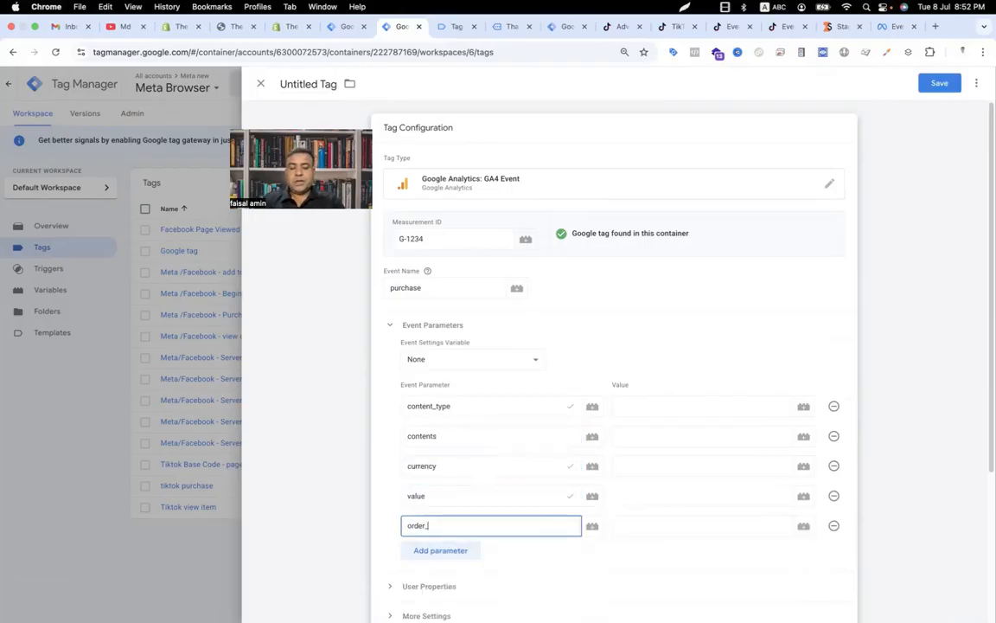
pyautogui.write('_id')
pyautogui.click(422, 550)
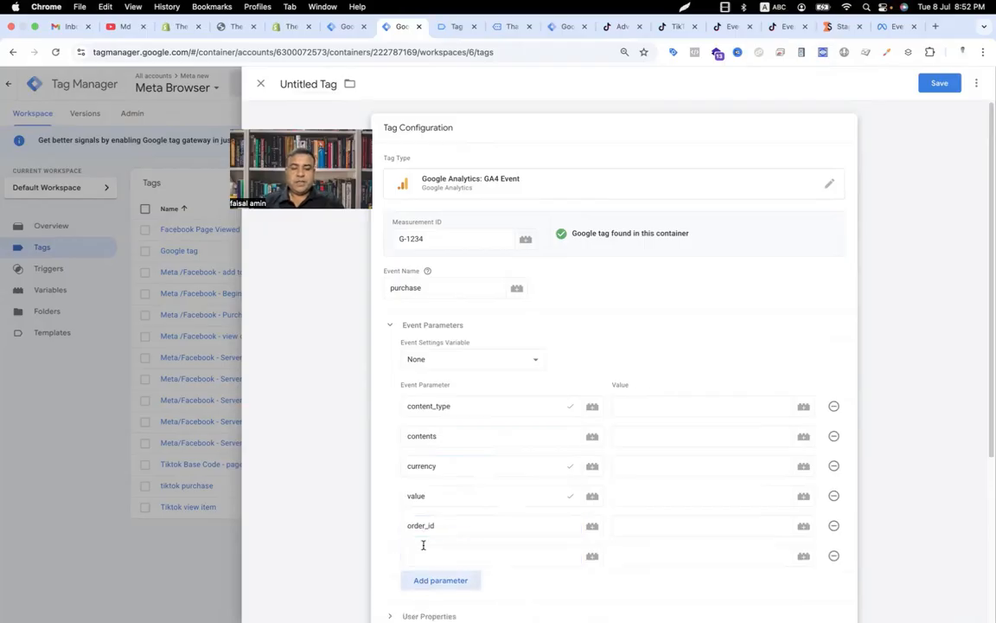
# Step: Add further event parameter rows named event_time, event_id, ttclid and ttp
pyautogui.scroll(-2, 415, 506)
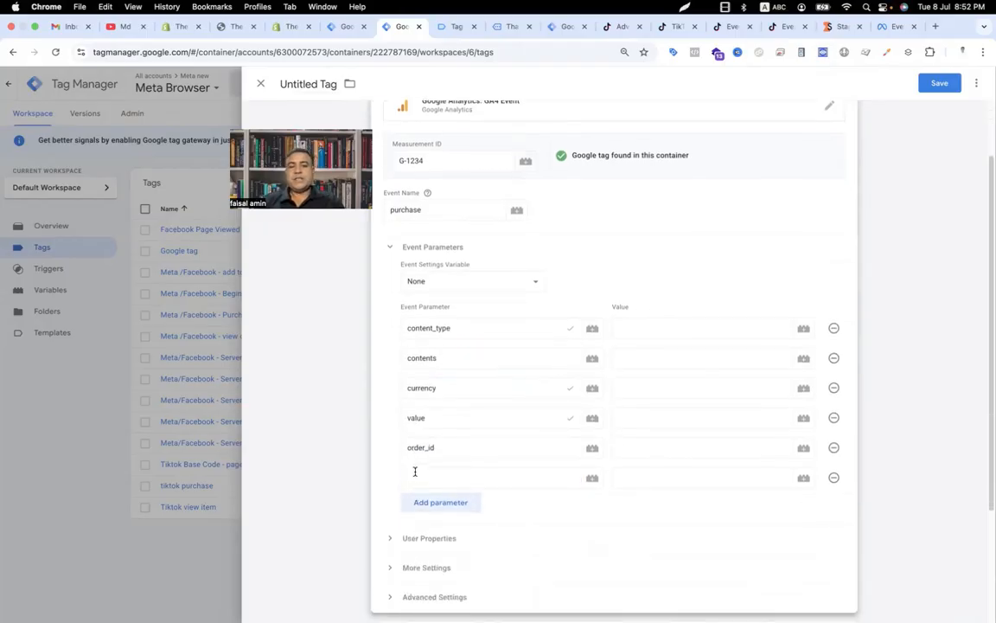
pyautogui.click(415, 471)
pyautogui.write('event_time')
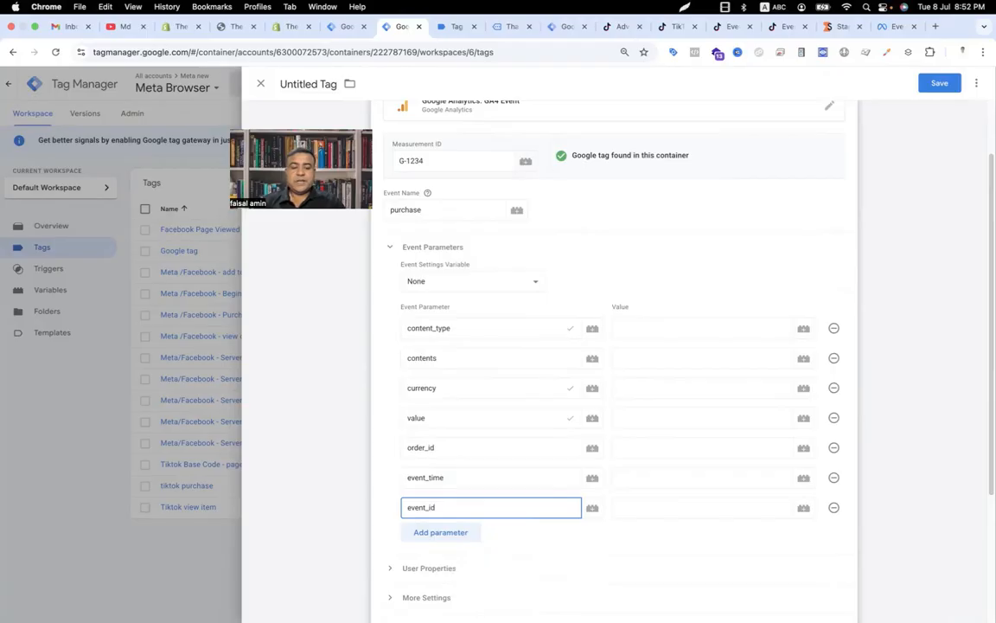
pyautogui.click(442, 530)
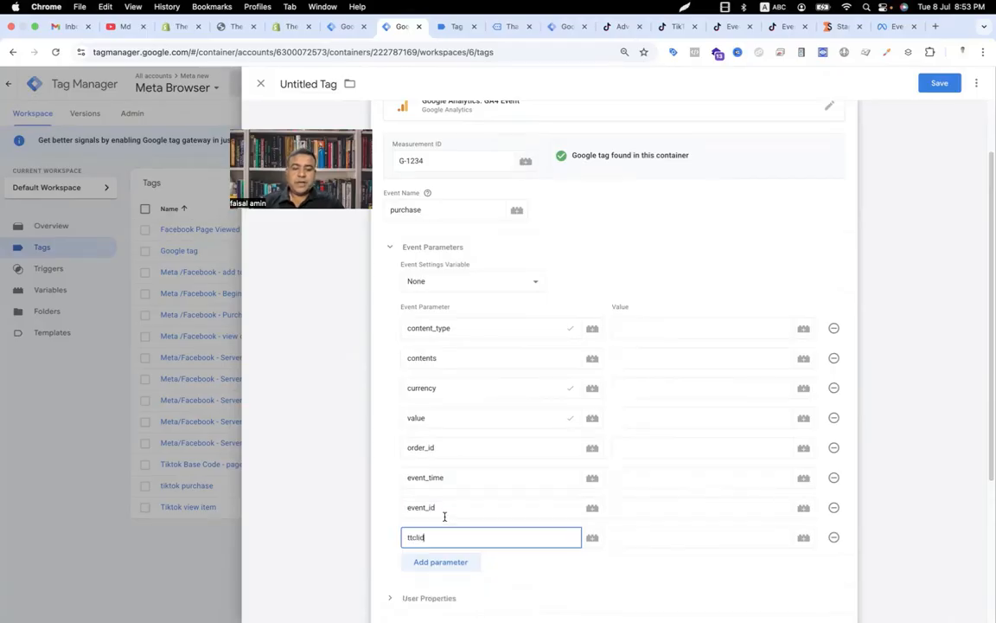
pyautogui.click(431, 562)
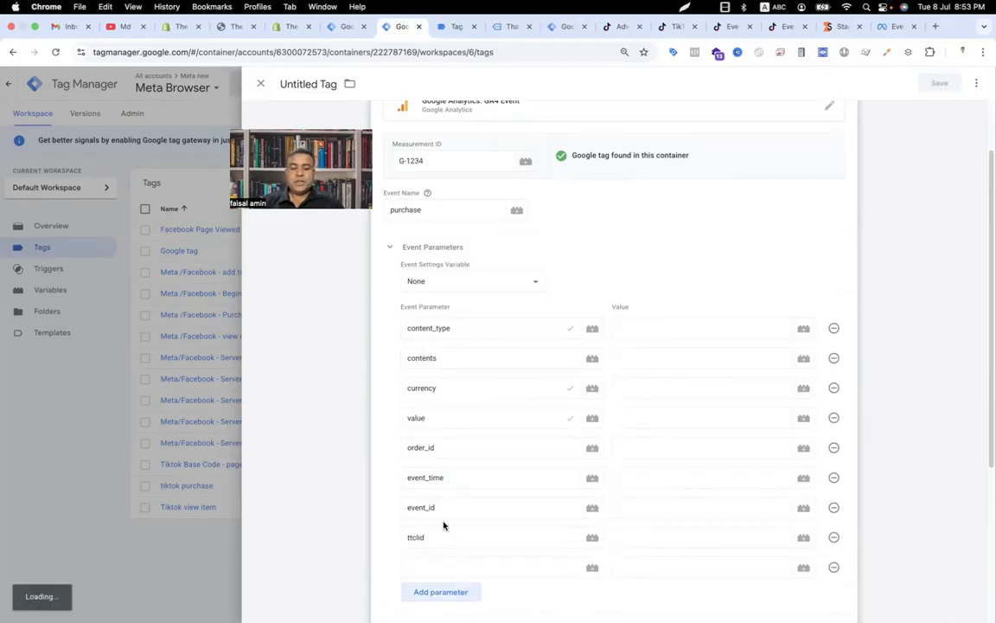
pyautogui.scroll(-3, 412, 443)
pyautogui.click(420, 403)
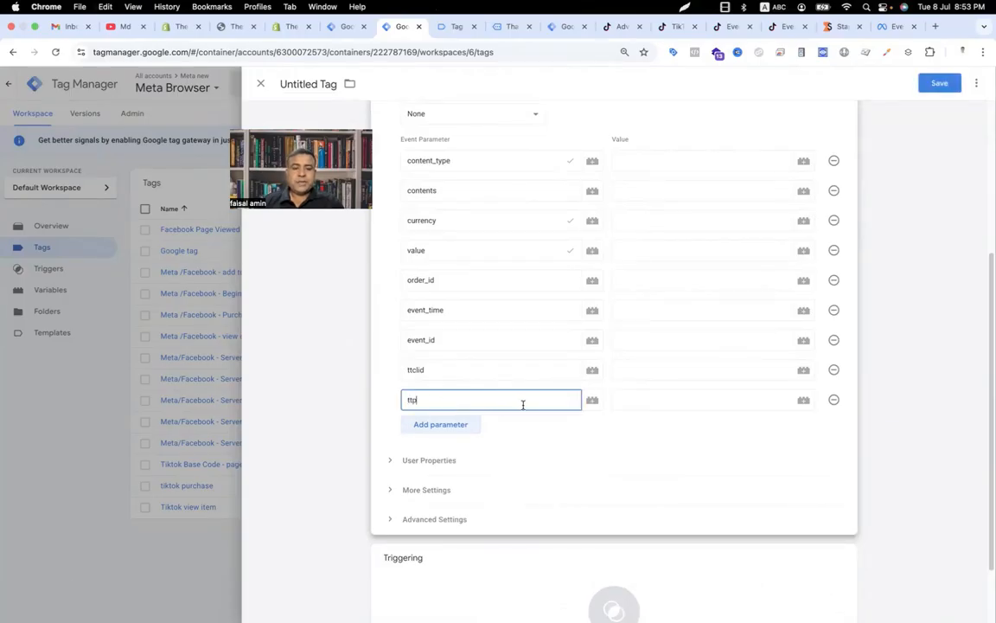
# Step: Set the content_type parameter value to product and the contents value to {{Tiktok contents array}}
pyautogui.scroll(1, 589, 286)
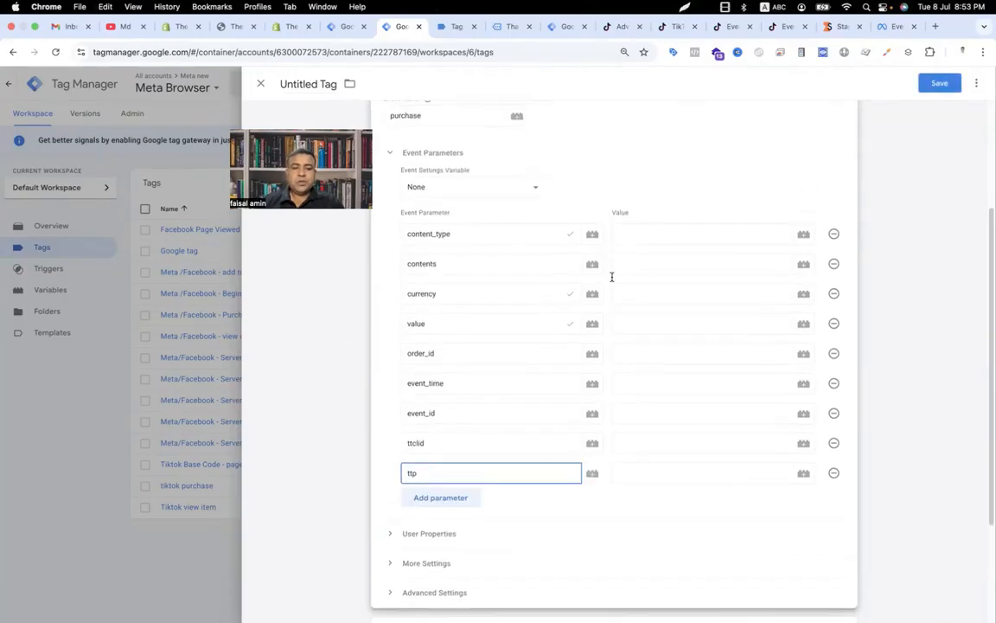
pyautogui.click(645, 240)
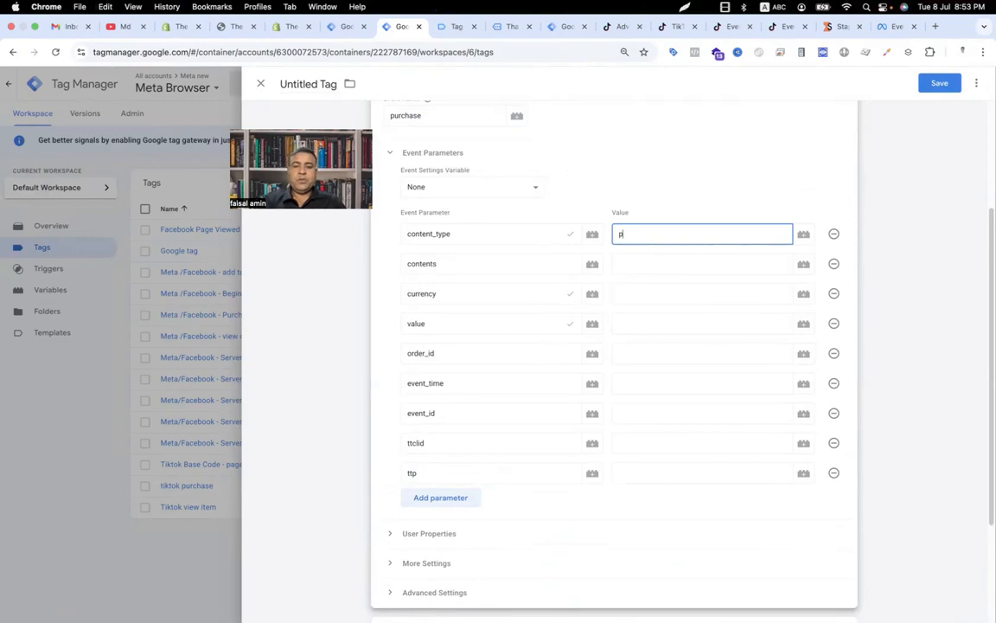
pyautogui.click(645, 257)
pyautogui.write('{{conte')
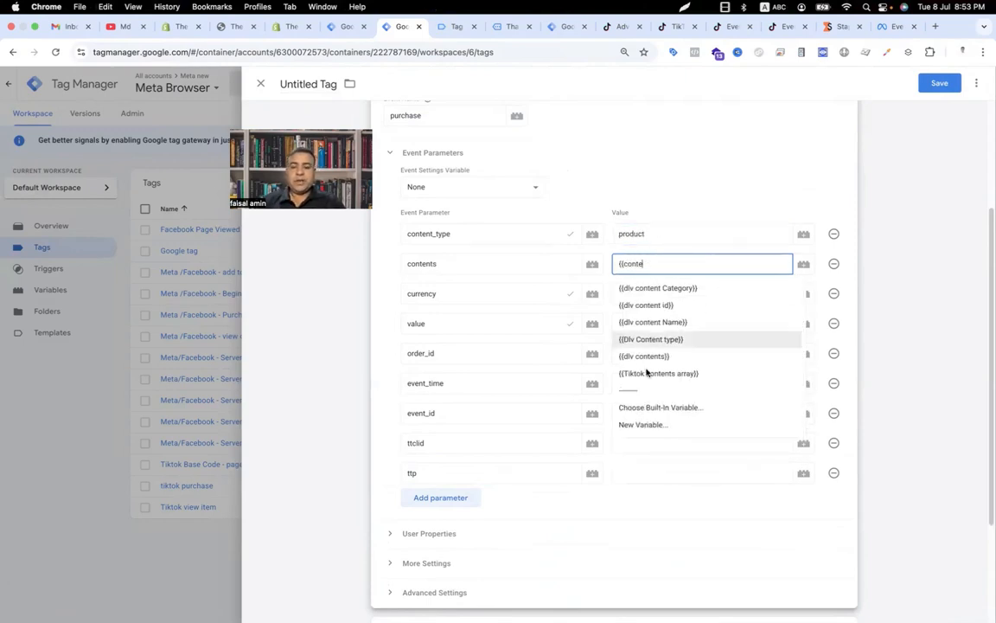
pyautogui.click(649, 373)
# Step: Set the currency value to {{tiktok currency}} and the value parameter to {{tiktok value}}
pyautogui.click(640, 293)
pyautogui.write('{{curr')
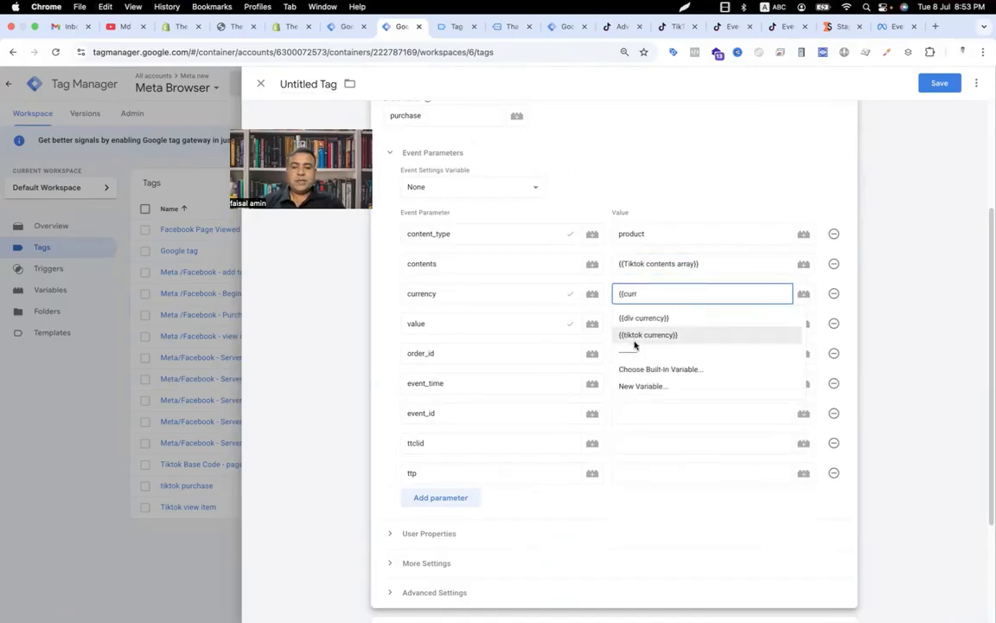
pyautogui.click(640, 332)
pyautogui.click(637, 325)
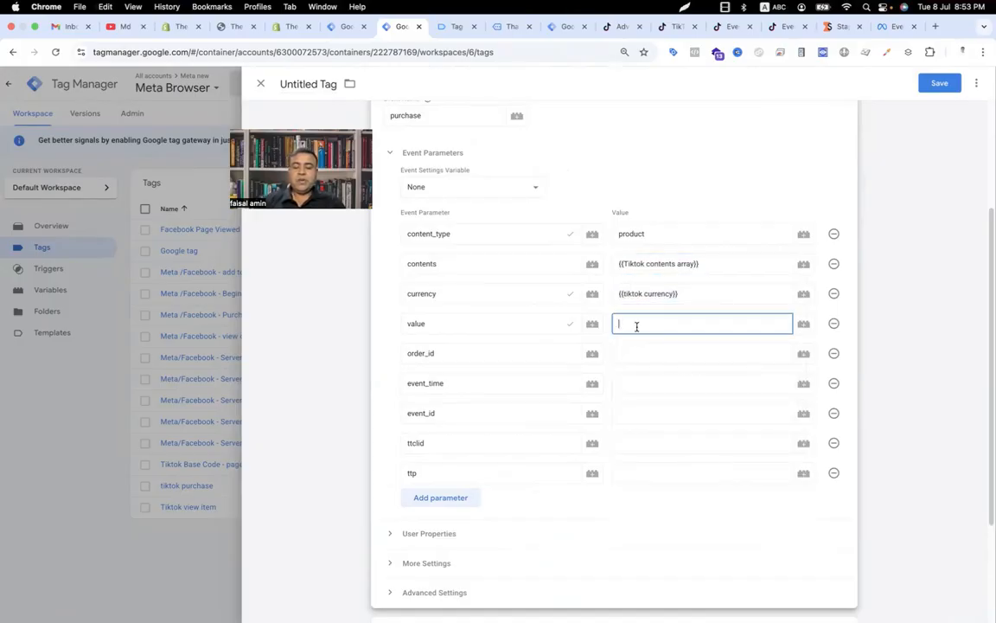
pyautogui.write('{{')
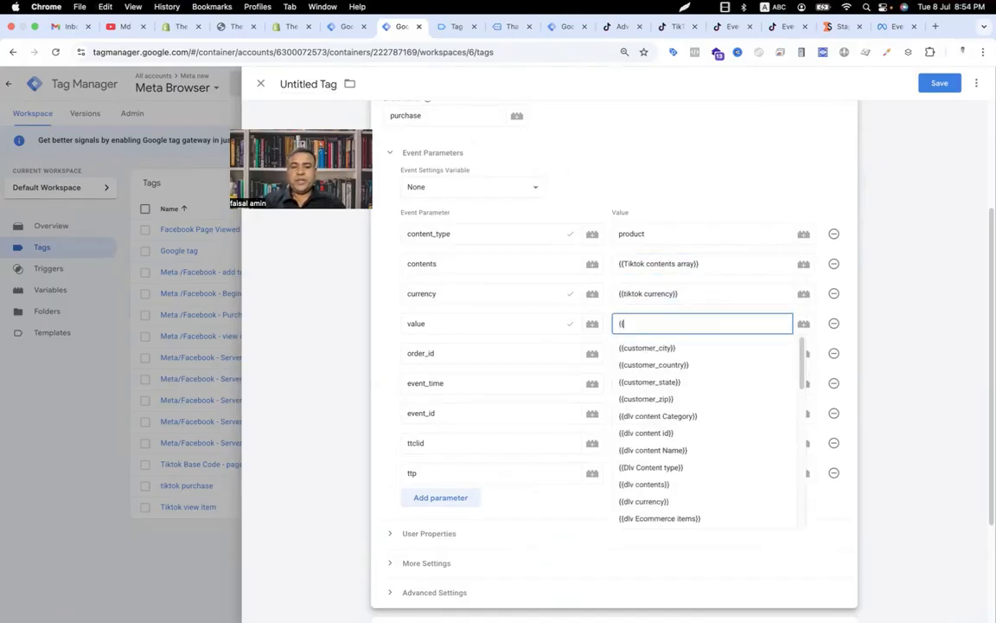
pyautogui.write('va')
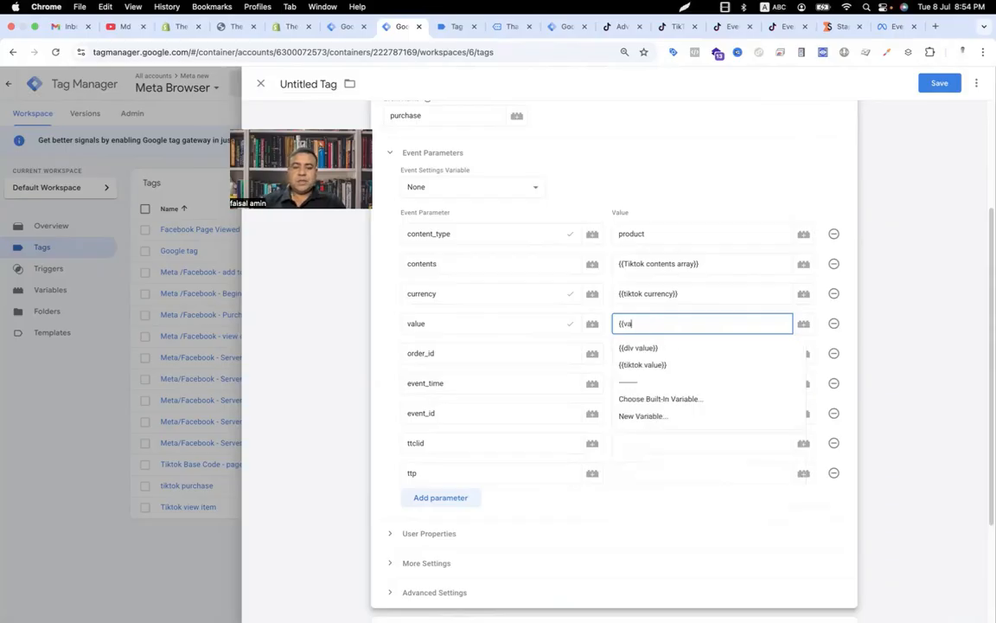
pyautogui.click(645, 363)
# Step: Set the order_id value to {{dlv transection id}} and the event_time value to {{Event Time}}
pyautogui.click(645, 355)
pyautogui.write('{{dlv tra')
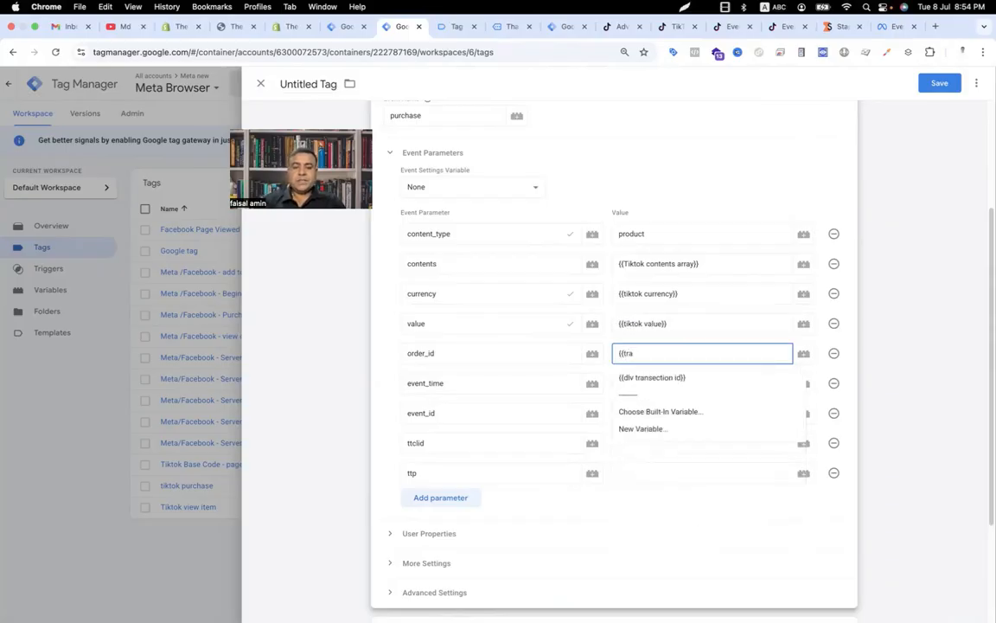
pyautogui.click(643, 379)
pyautogui.click(643, 381)
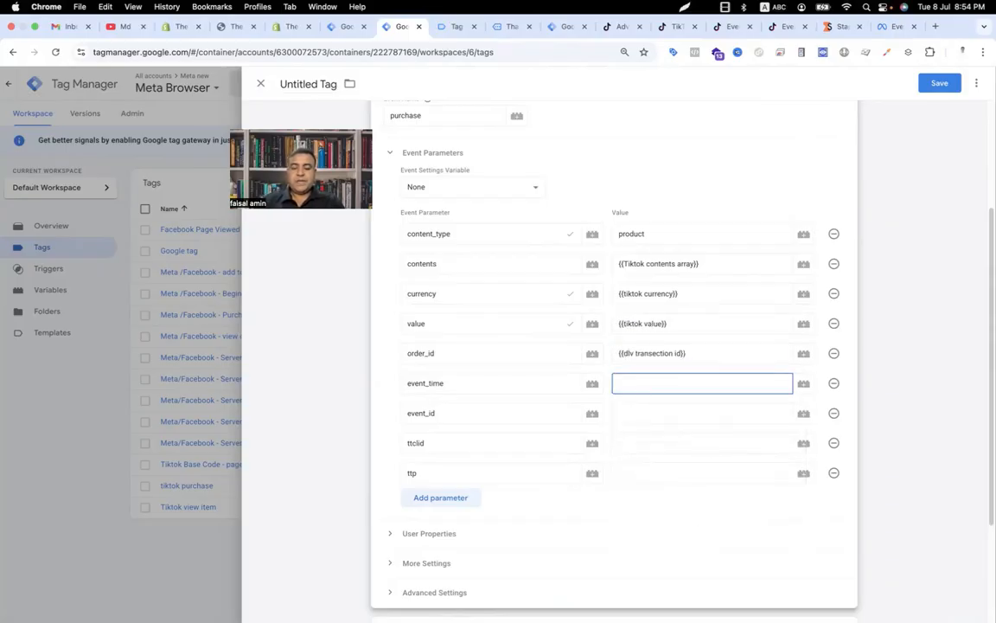
pyautogui.write('{{event')
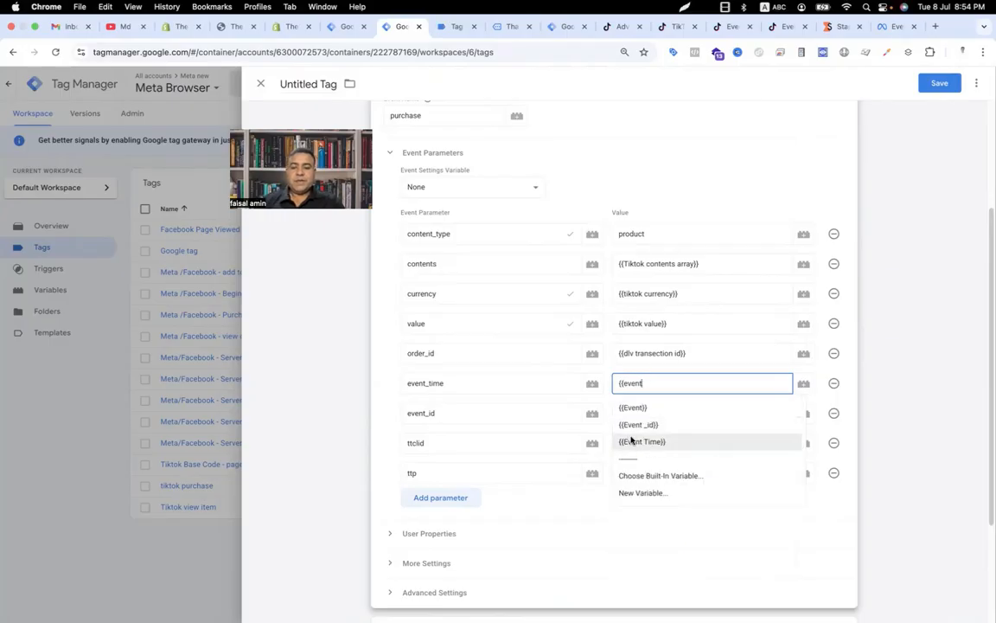
pyautogui.click(631, 441)
# Step: Set the event_id parameter value to the {{Event _id}} variable
pyautogui.click(634, 415)
pyautogui.write('{{even')
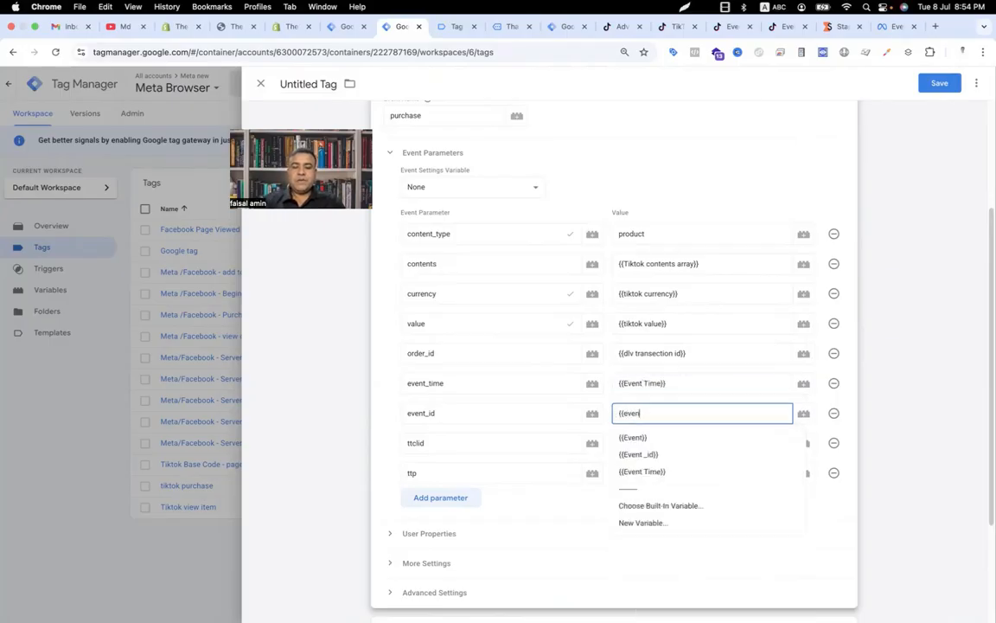
pyautogui.click(637, 453)
pyautogui.click(634, 445)
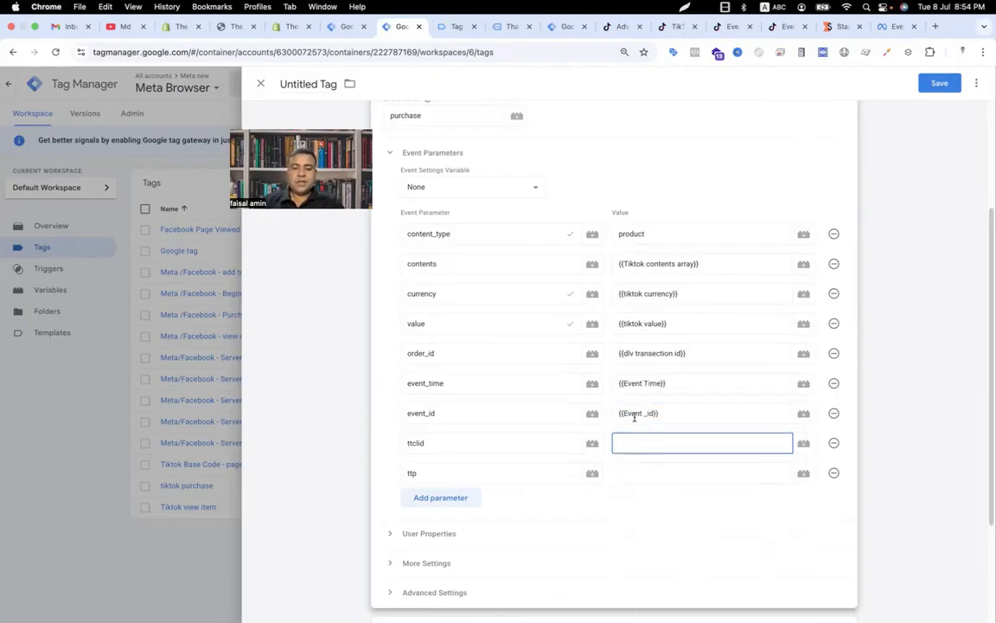
# Step: For the ttclid value, create and save a new 1st Party Cookie variable named ttclid reading cookie ttclid
pyautogui.click(804, 443)
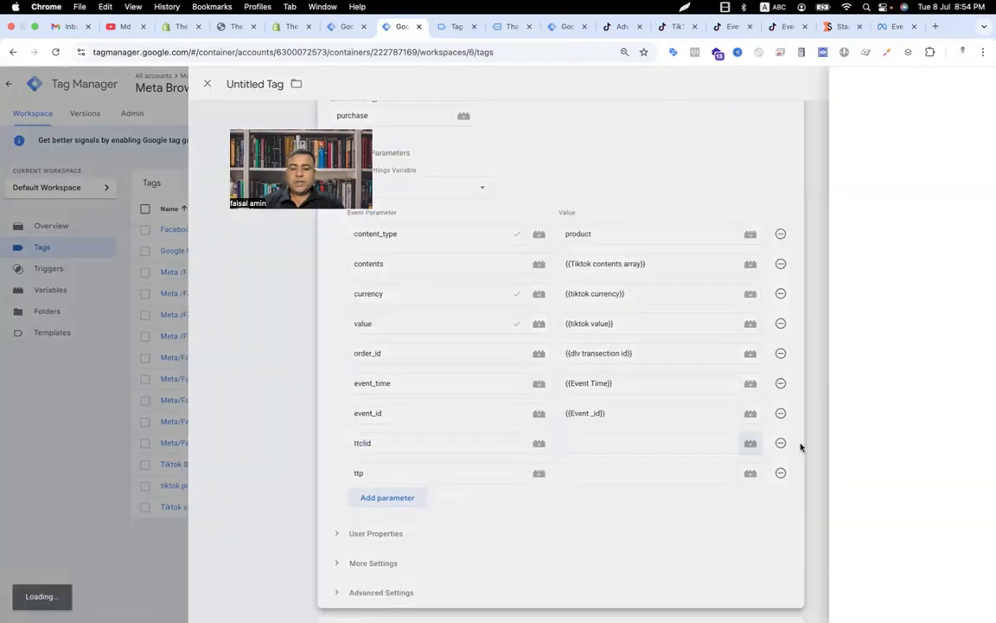
pyautogui.click(970, 82)
pyautogui.click(623, 185)
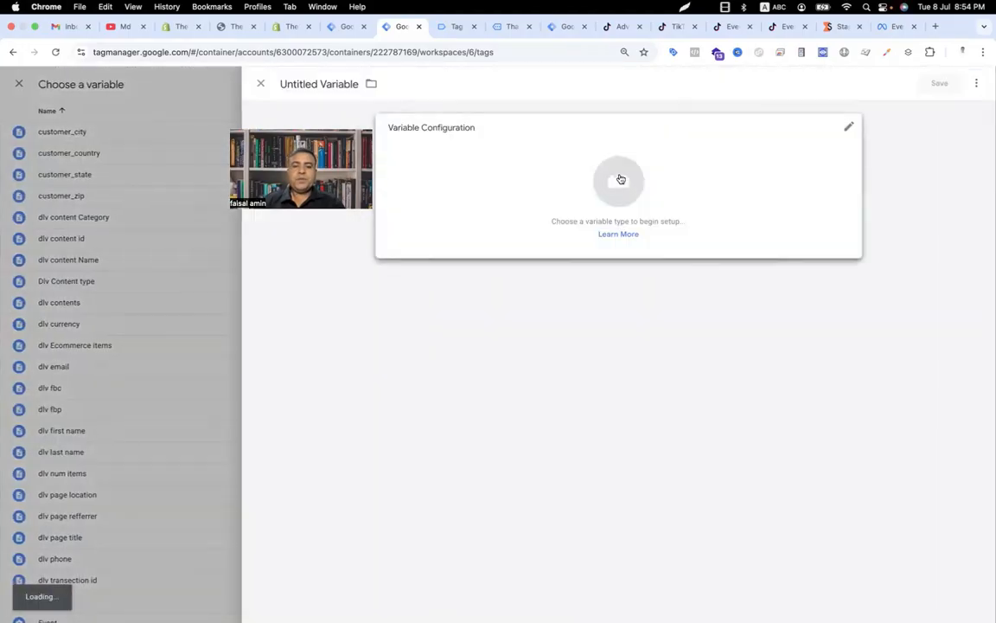
pyautogui.scroll(-3, 708, 458)
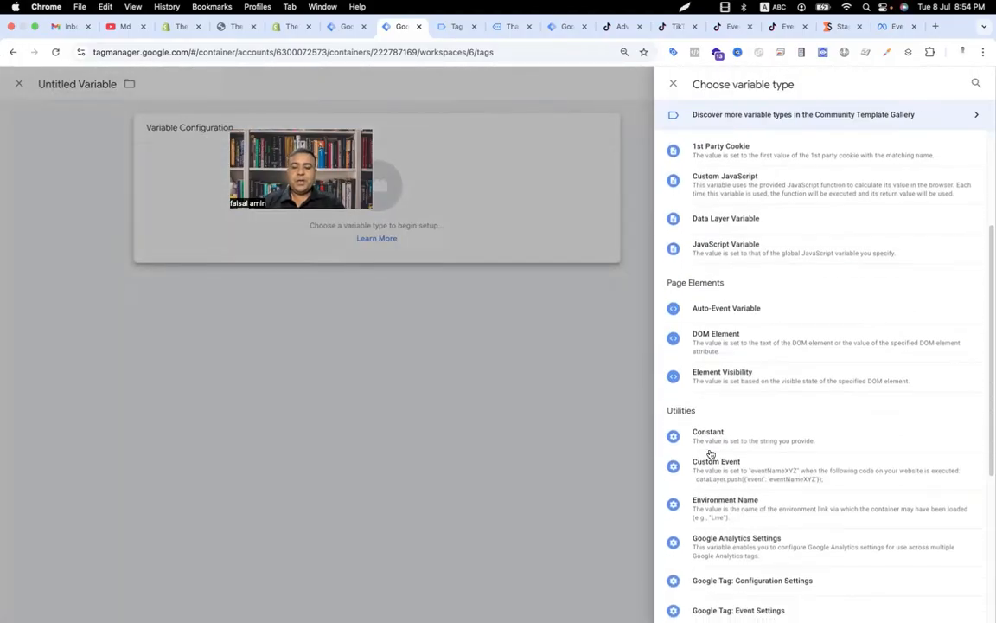
pyautogui.scroll(3, 711, 453)
pyautogui.click(682, 334)
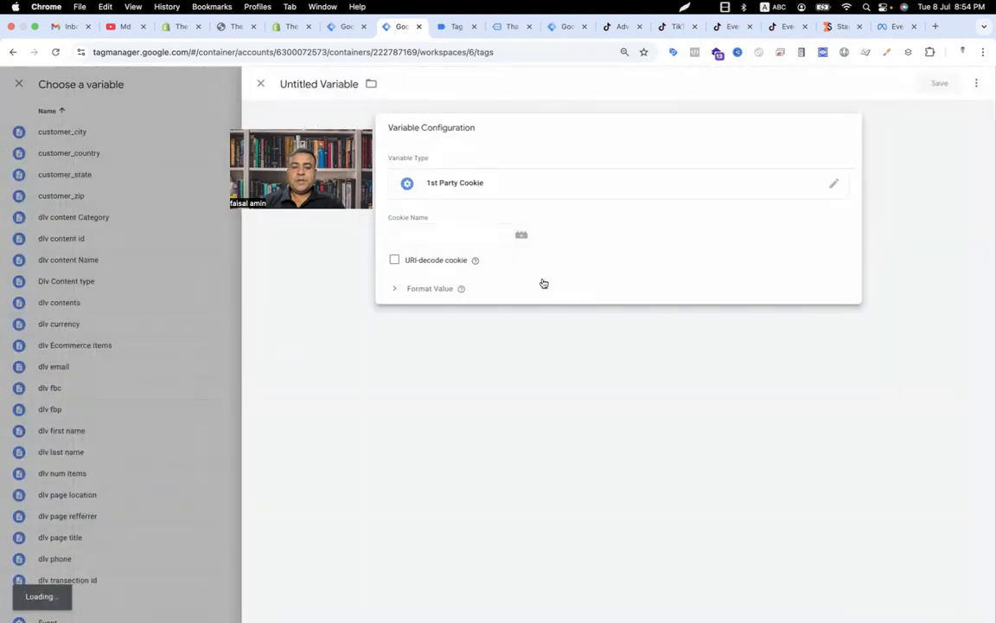
pyautogui.click(457, 231)
pyautogui.write('ttclid')
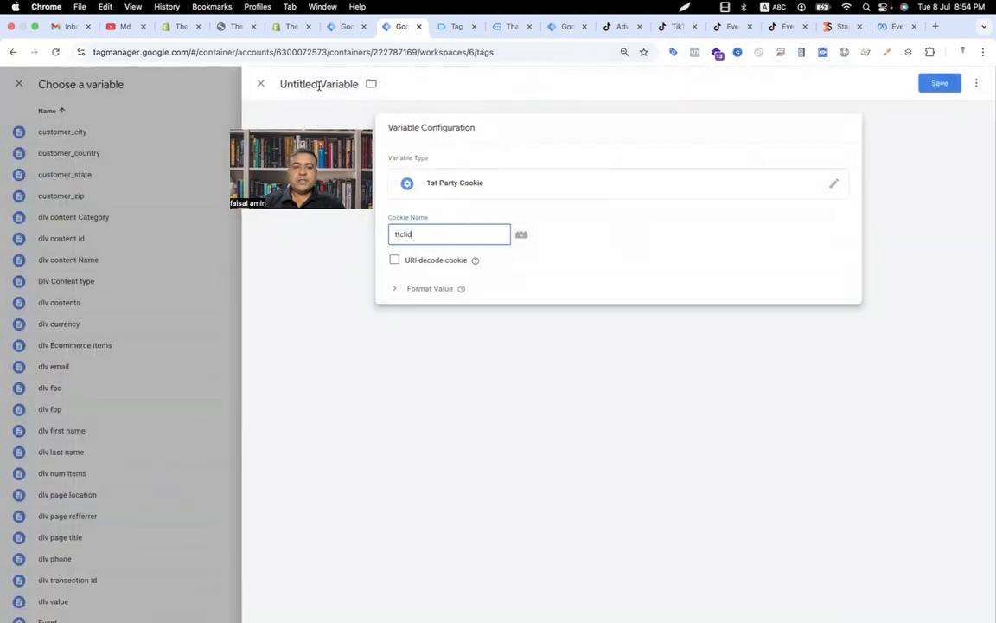
pyautogui.tripleClick(319, 85)
pyautogui.write('ttclid')
pyautogui.click(940, 86)
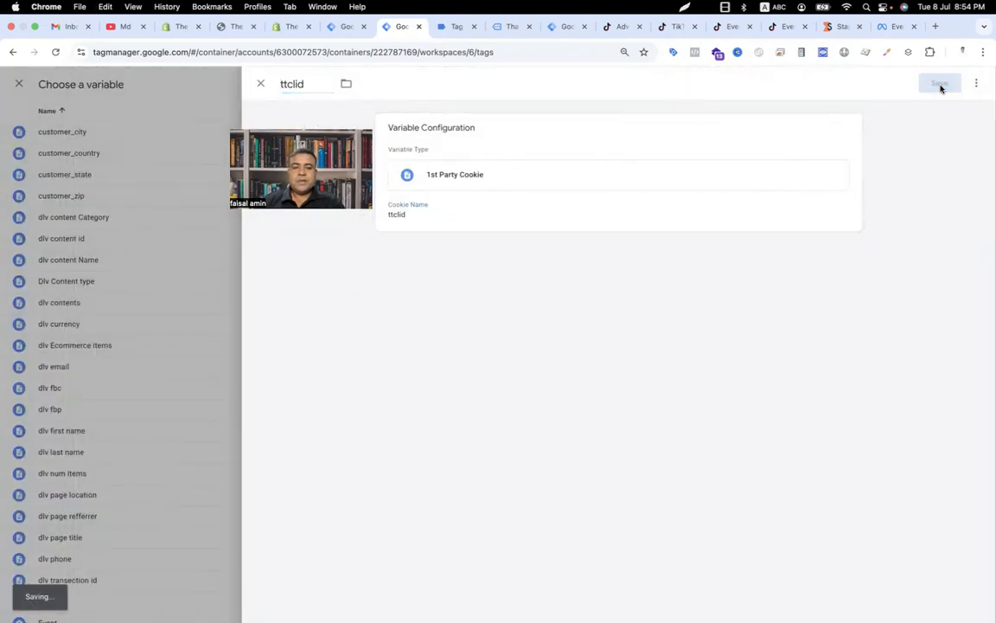
# Step: For the ttp value, create and save a new 1st Party Cookie variable named ttp reading cookie _ttp
pyautogui.doubleClick(457, 476)
pyautogui.press('super+c')
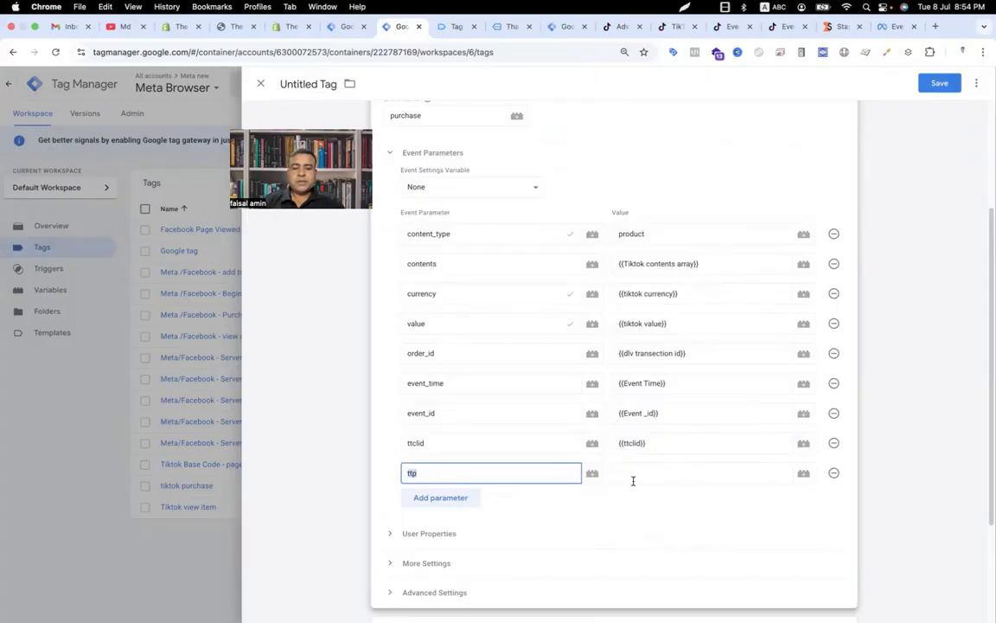
pyautogui.click(641, 480)
pyautogui.click(804, 473)
pyautogui.click(977, 84)
pyautogui.click(631, 181)
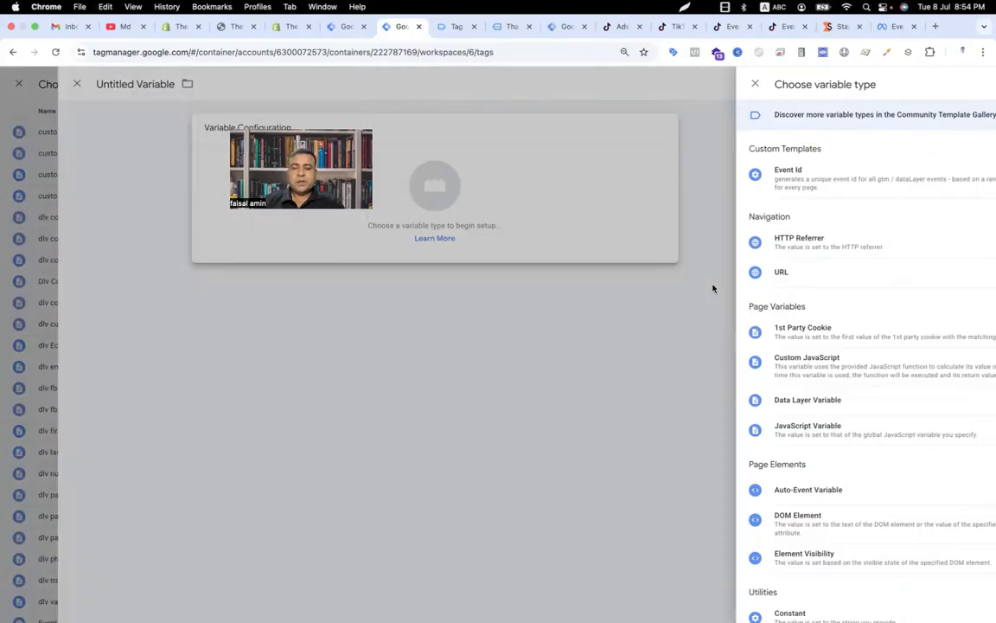
pyautogui.click(713, 332)
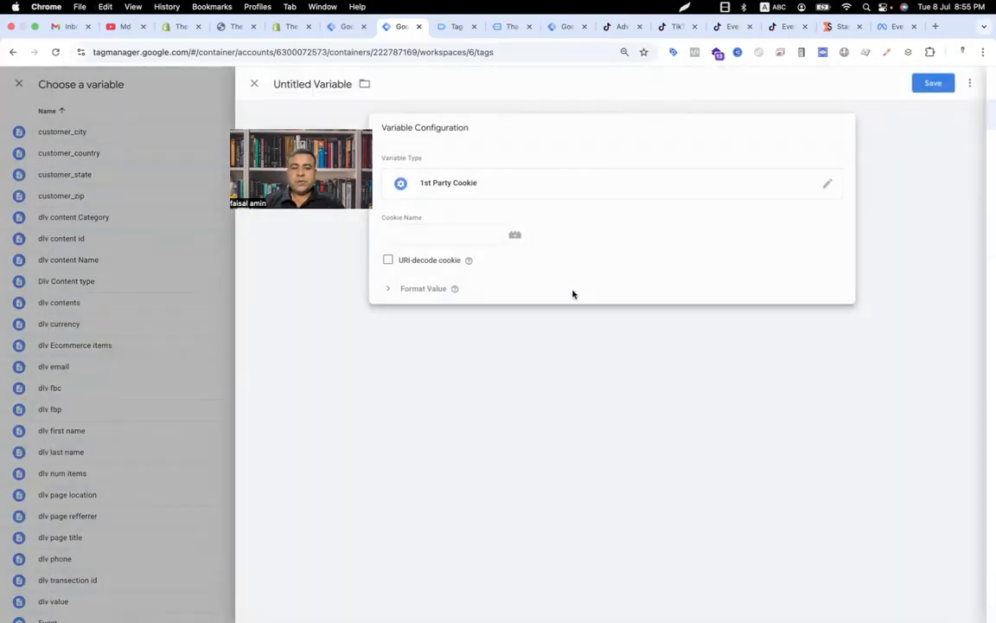
pyautogui.click(476, 236)
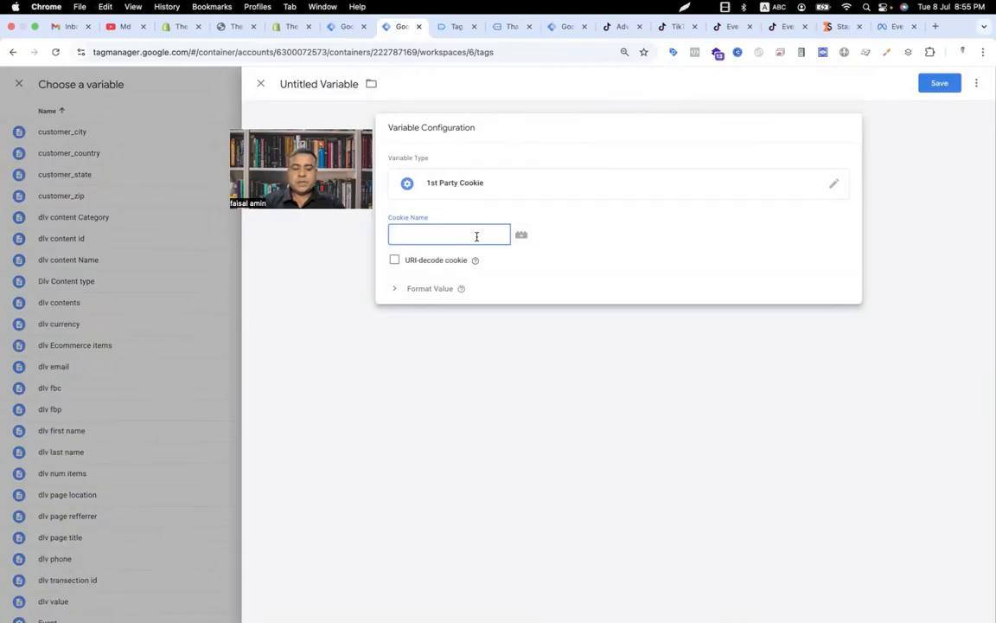
pyautogui.write('_ttp')
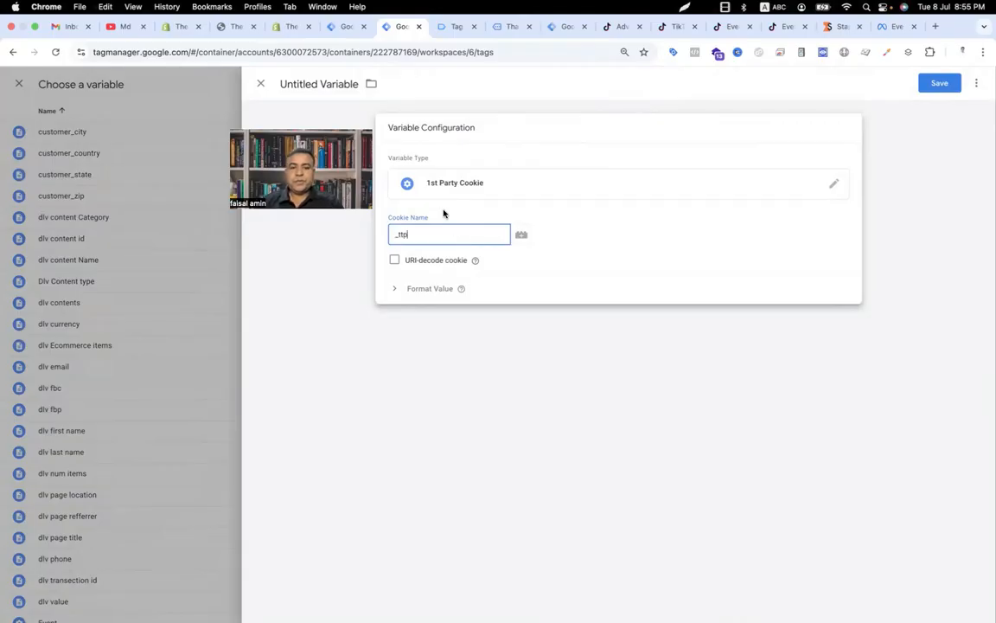
pyautogui.tripleClick(331, 84)
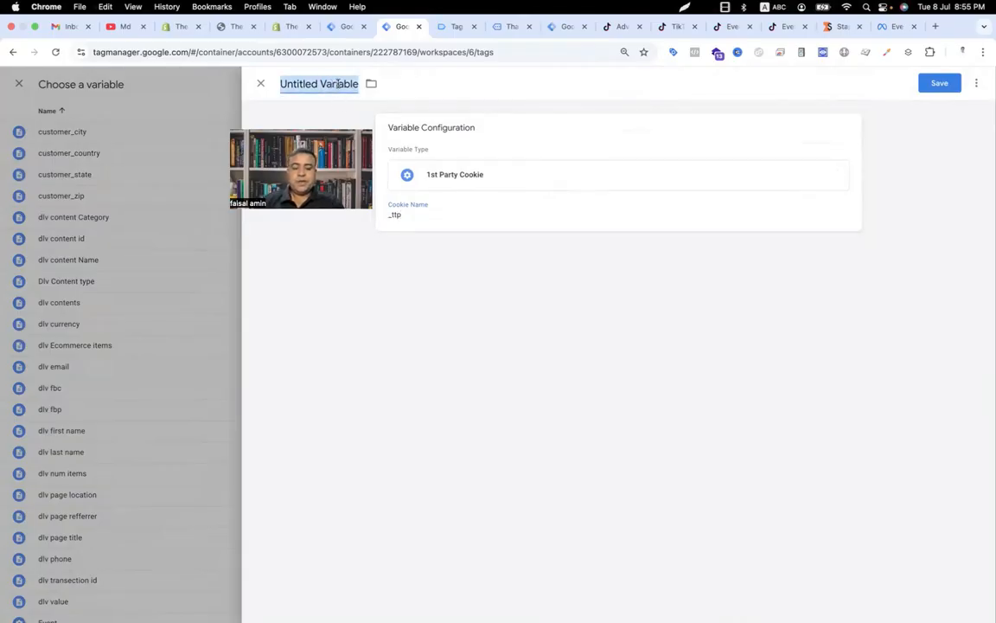
pyautogui.write('ttp')
pyautogui.click(941, 84)
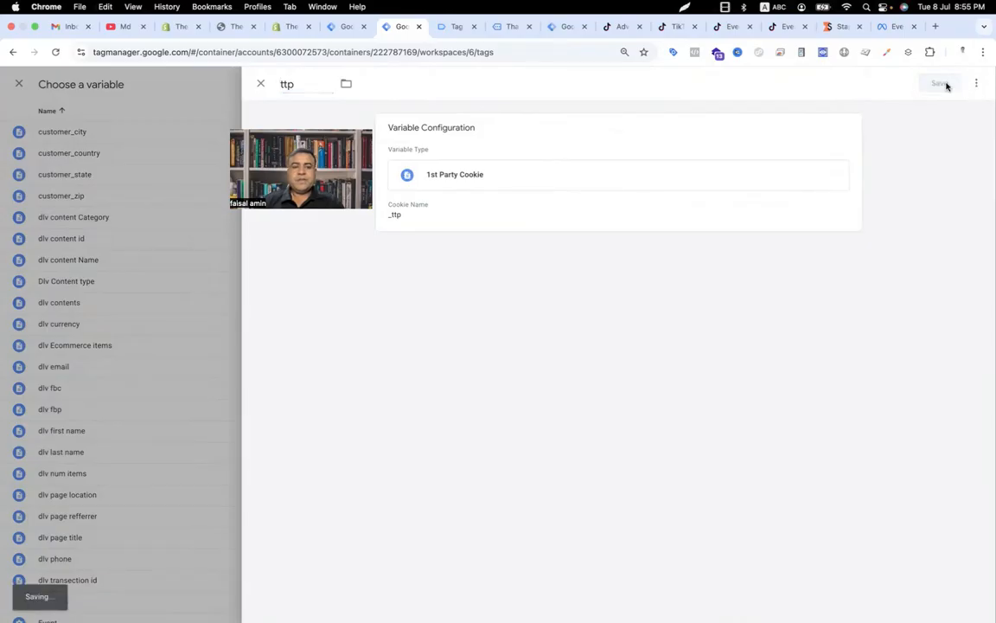
pyautogui.scroll(-3, 591, 379)
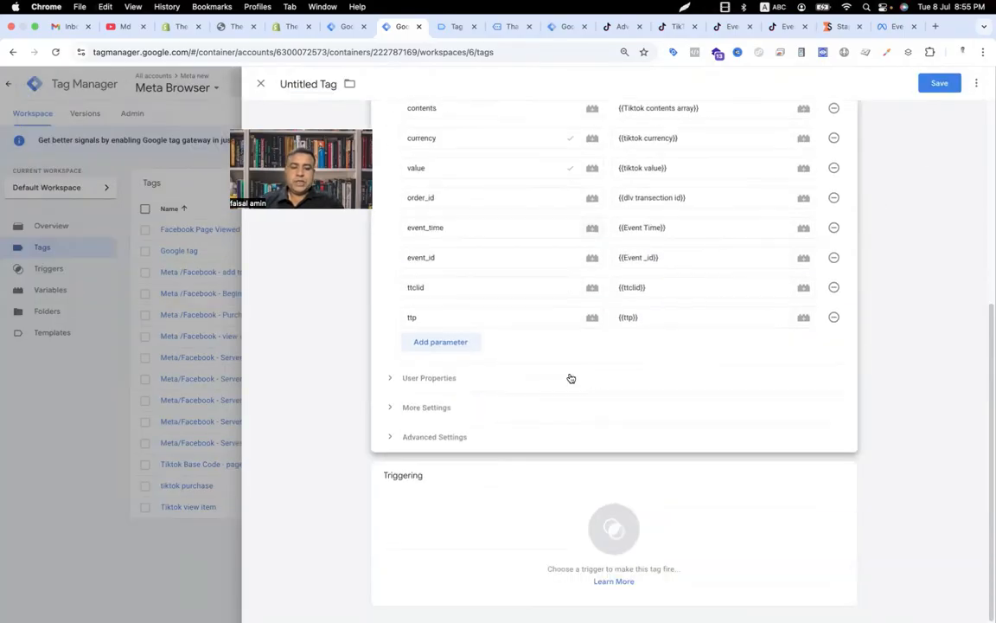
# Step: Attach the evnet purchase trigger and save the GA4 event tag as Tiktok Server side - purchase
pyautogui.click(613, 525)
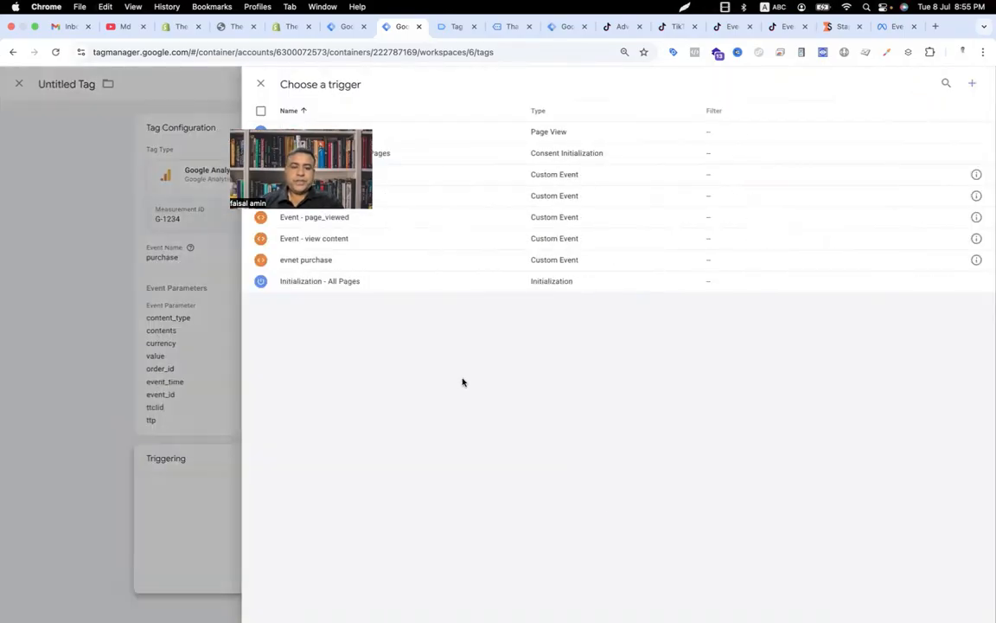
pyautogui.click(305, 260)
pyautogui.write('Tikto')
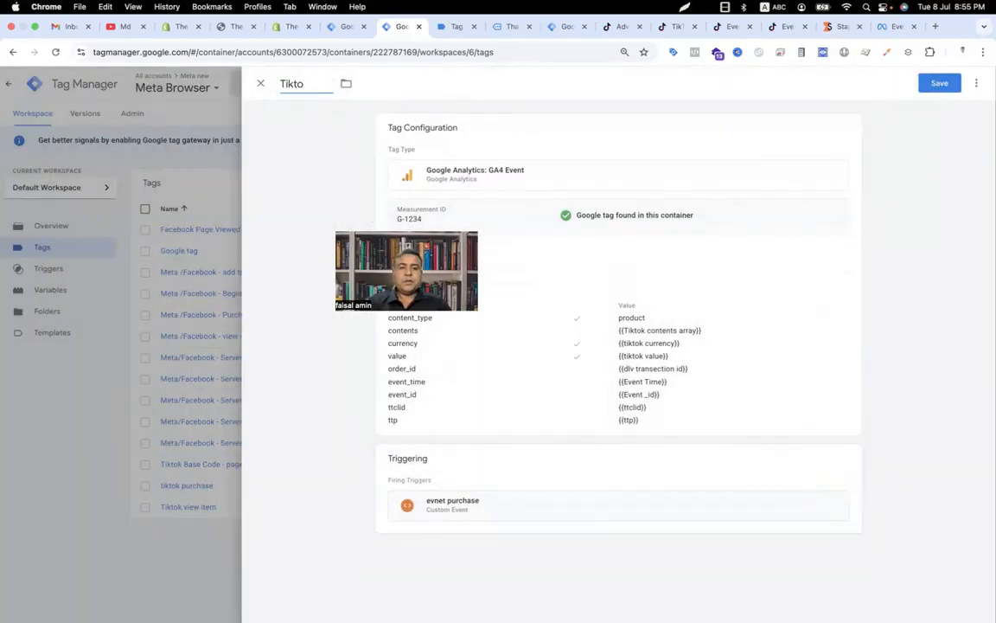
pyautogui.write('k Server s')
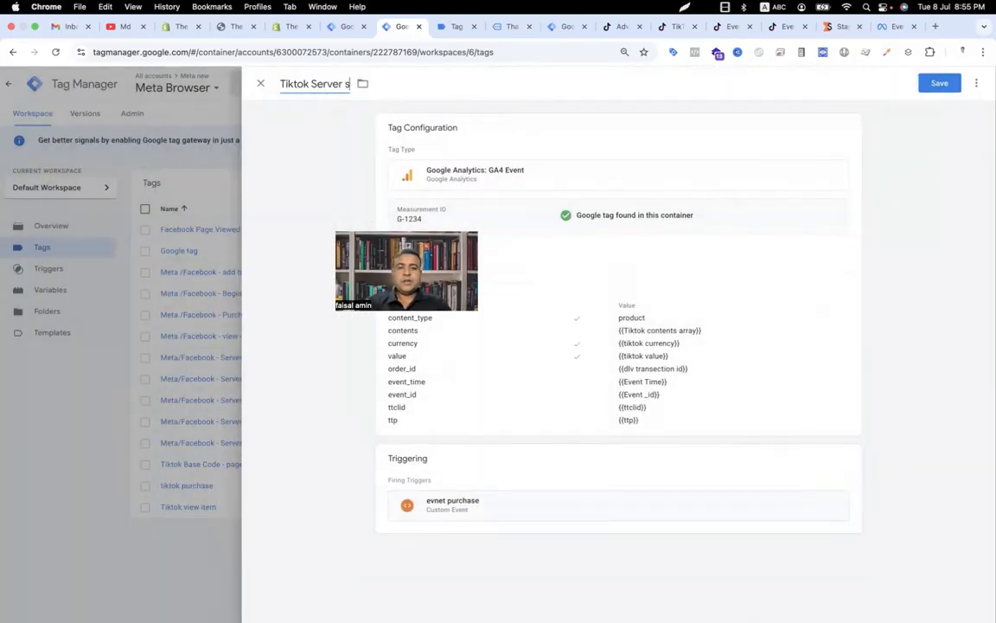
pyautogui.write('ide - purchase')
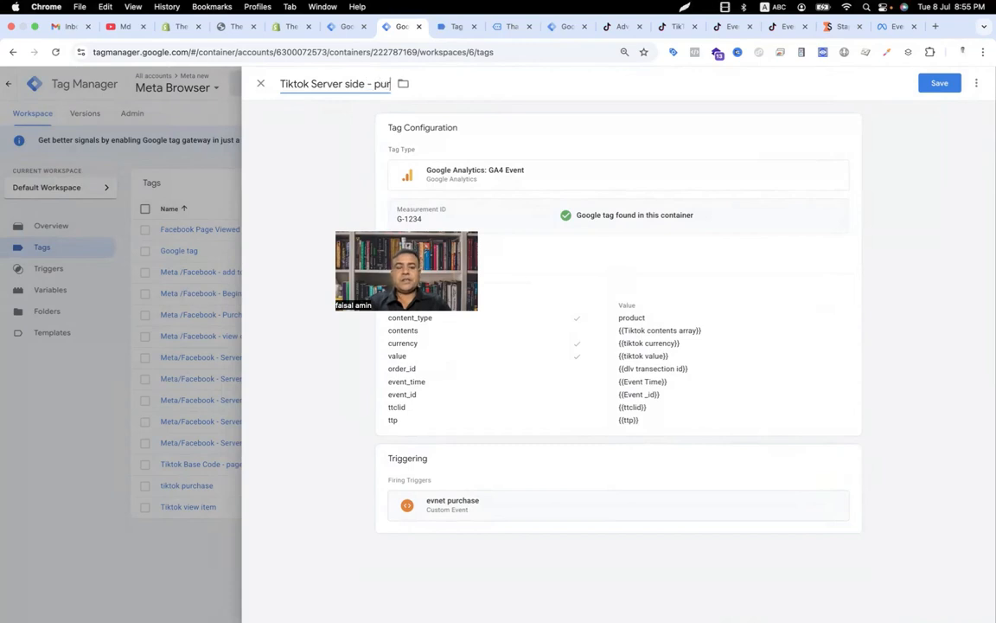
pyautogui.click(948, 84)
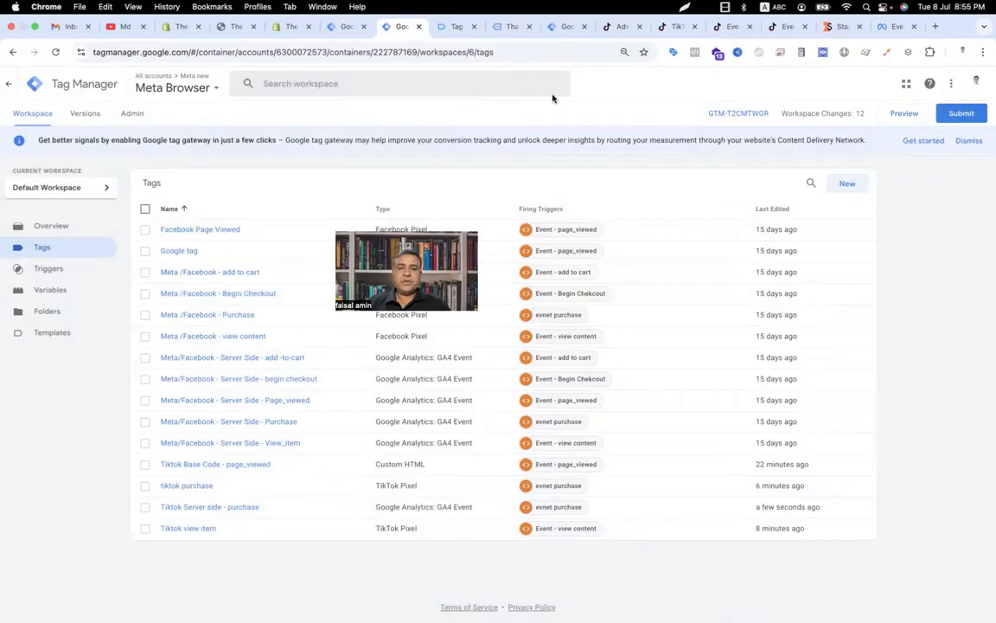
# Step: In the mera server container, start a new tag and add the TikTok Events API template by stape-io from the Community Template Gallery
pyautogui.click(564, 29)
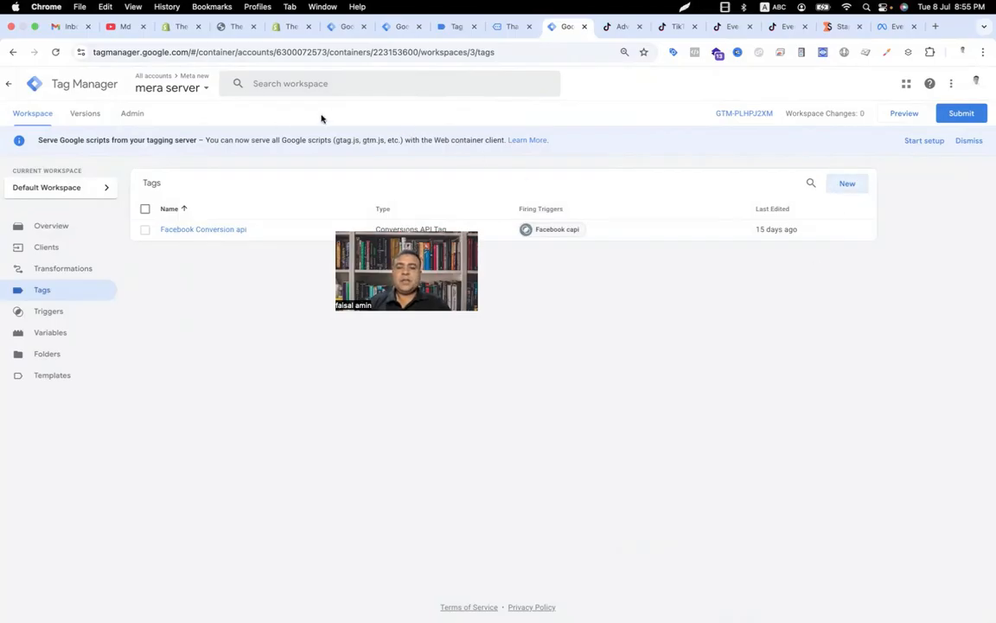
pyautogui.click(844, 186)
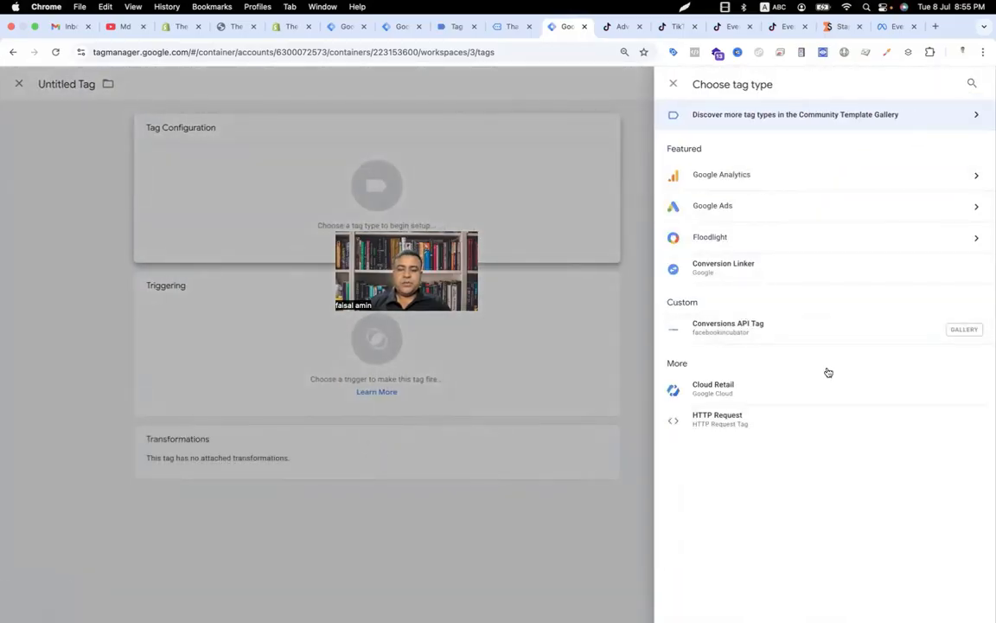
pyautogui.click(945, 119)
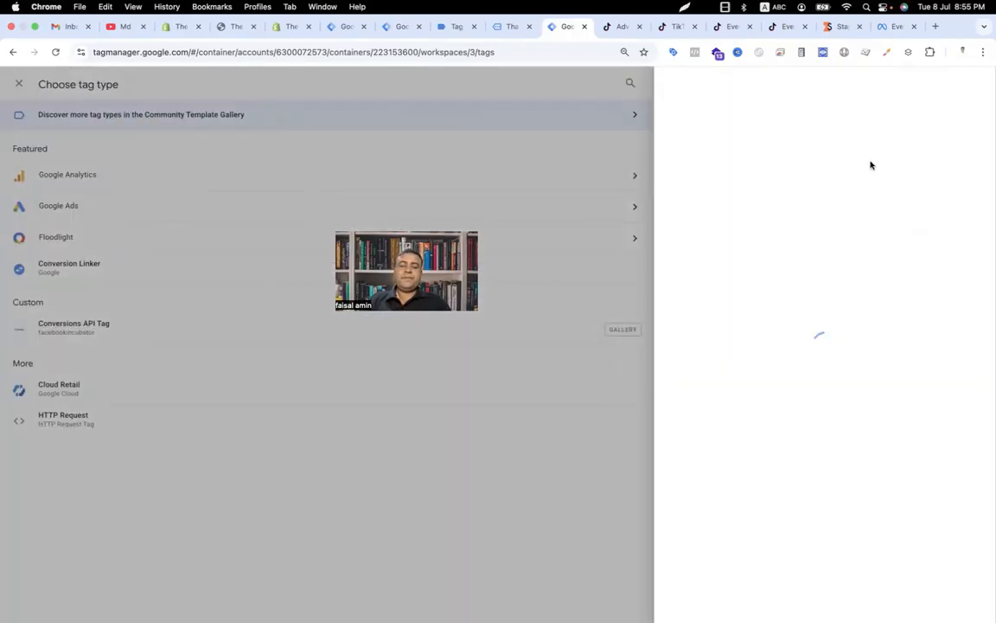
pyautogui.click(972, 84)
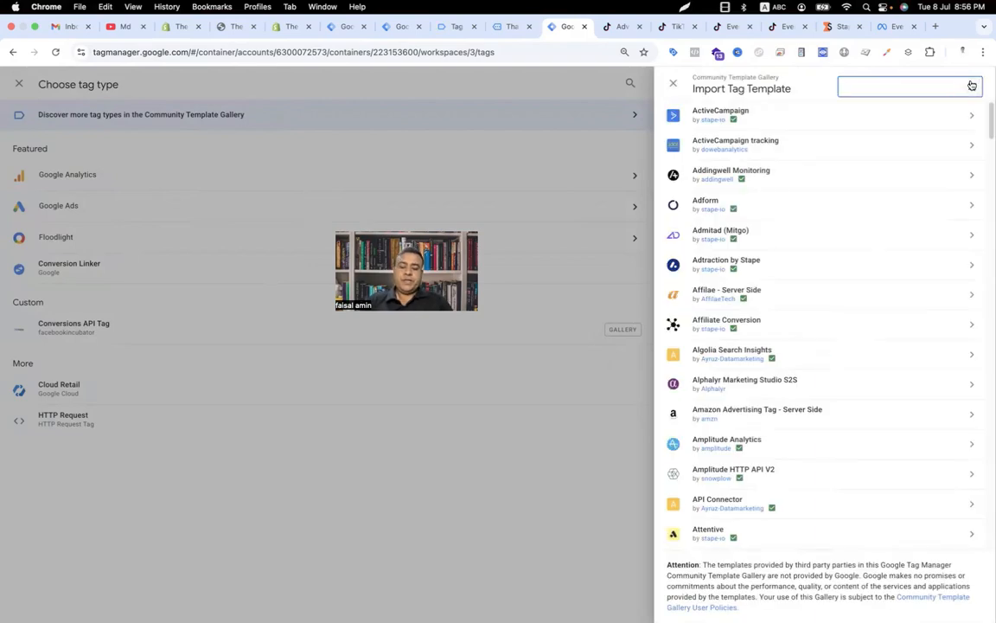
pyautogui.write('tik')
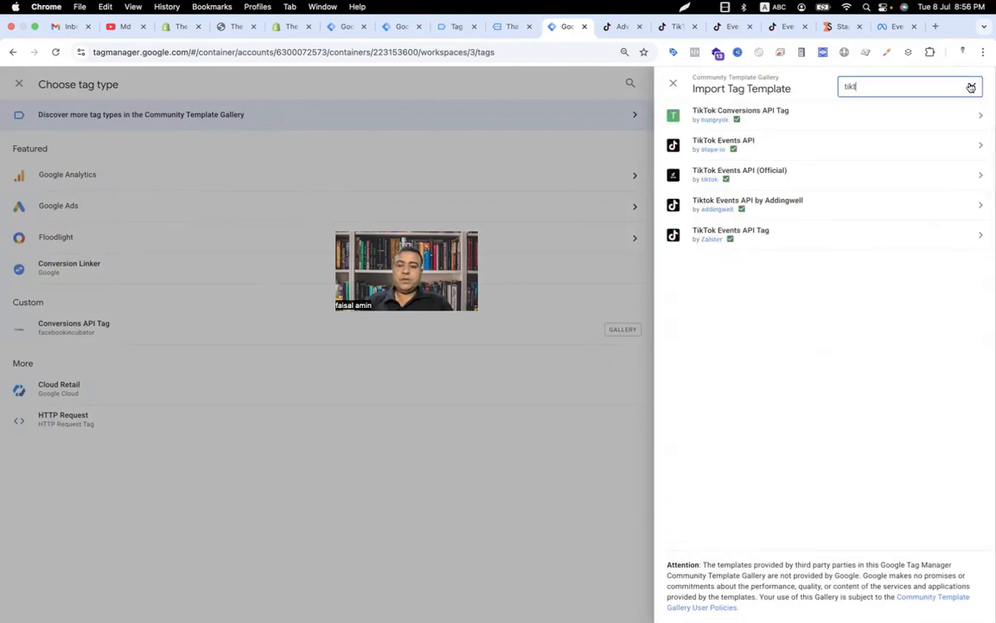
pyautogui.write('t')
pyautogui.click(802, 152)
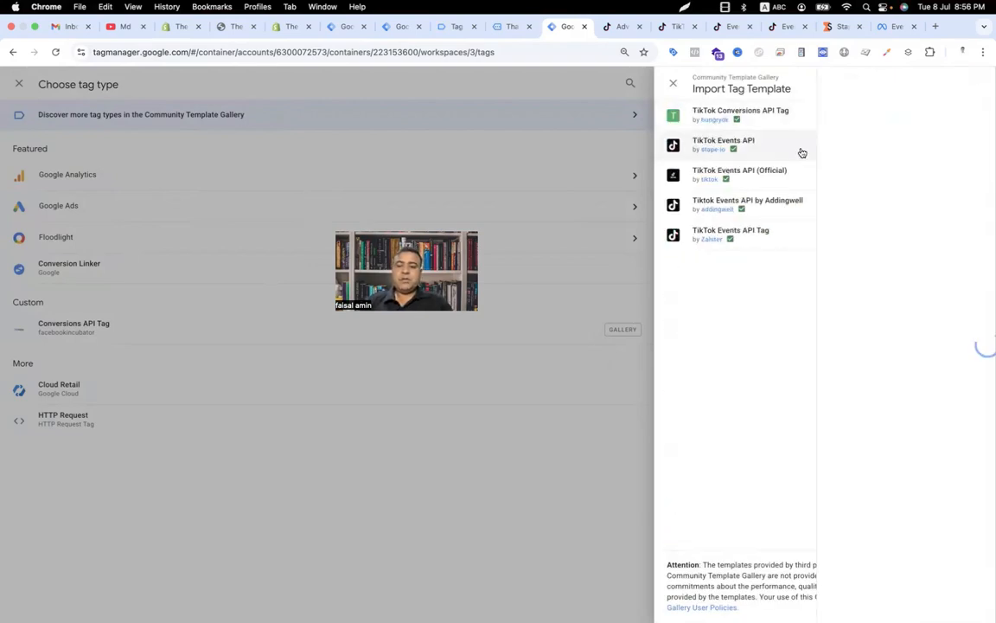
pyautogui.click(895, 84)
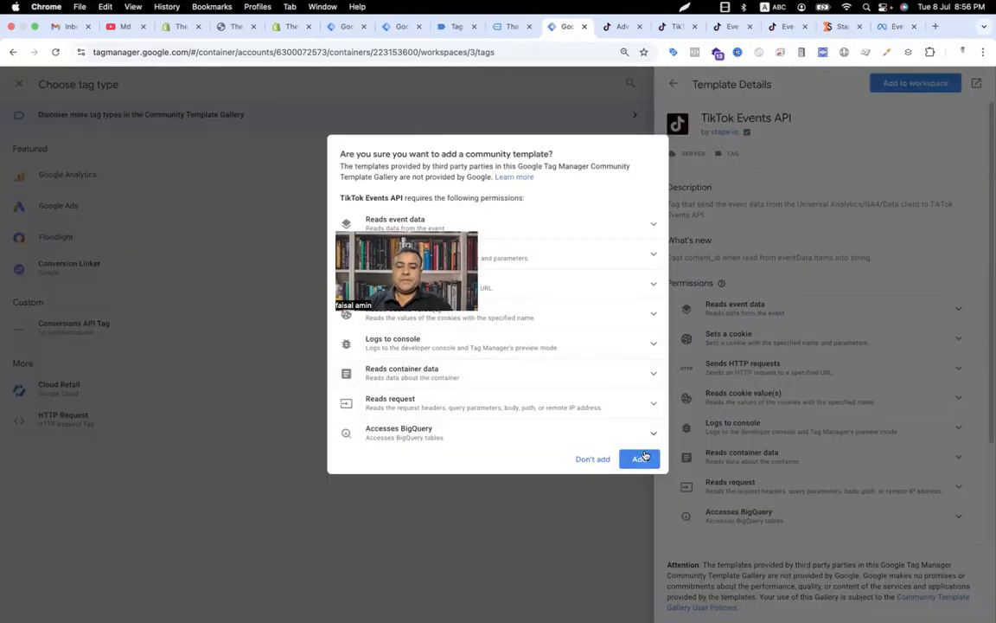
pyautogui.click(640, 458)
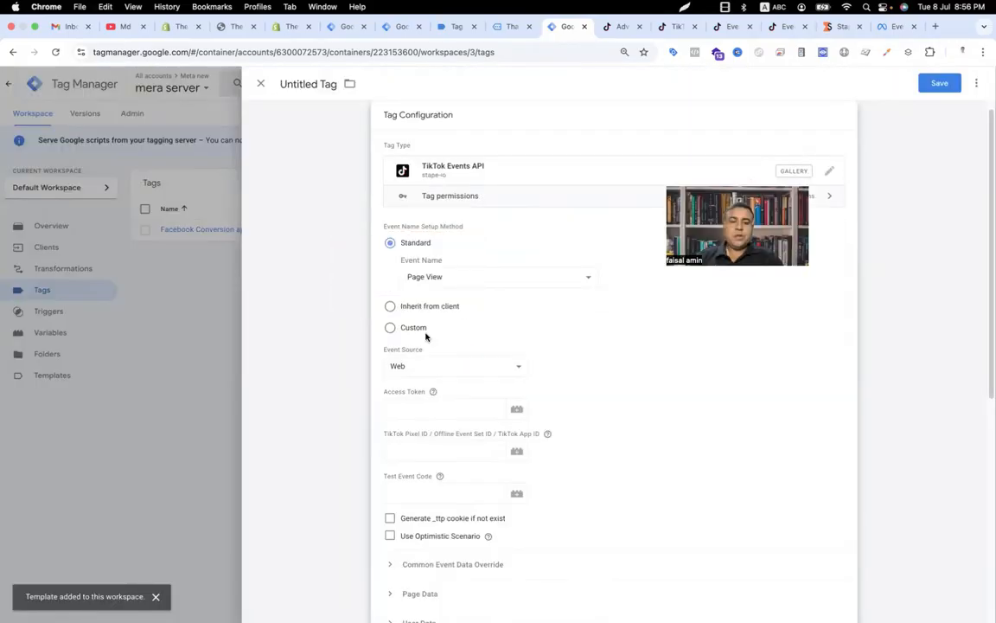
# Step: Set the event name method to Inherit from client and paste a newly generated TikTok Events API access token into Access Token
pyautogui.click(390, 308)
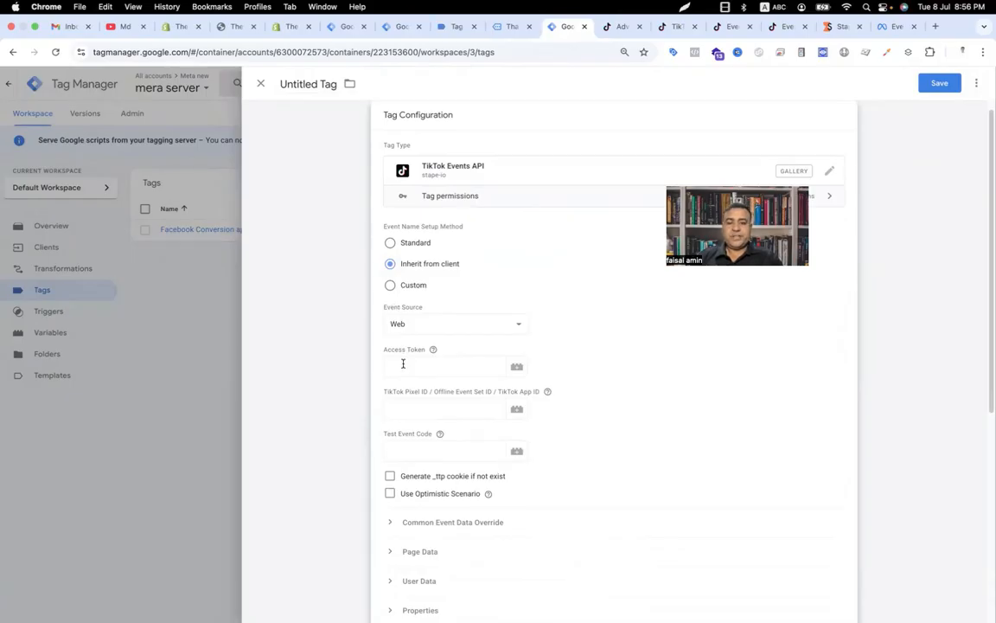
pyautogui.click(788, 27)
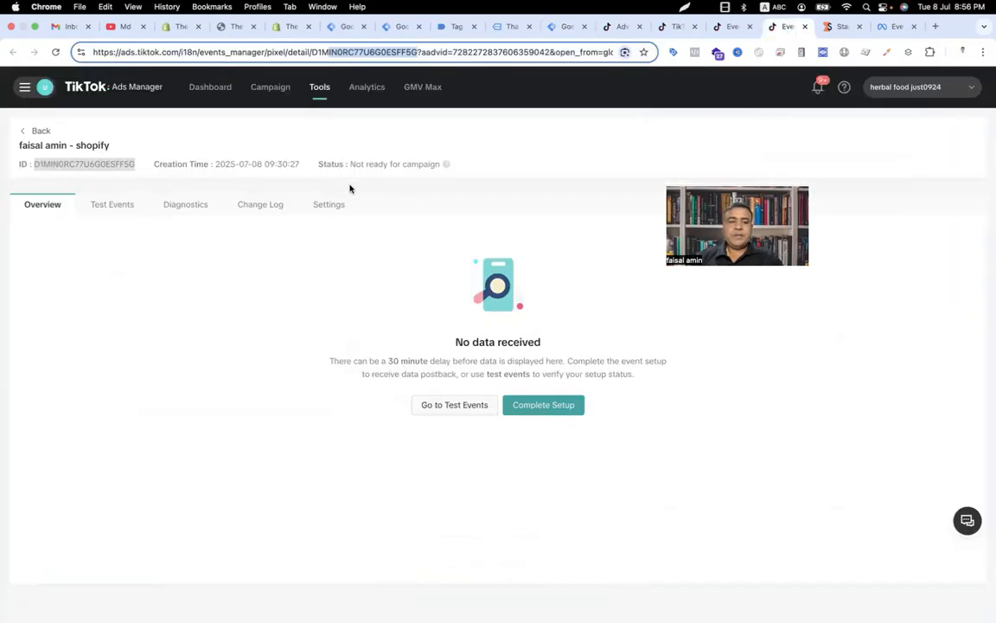
pyautogui.click(329, 205)
pyautogui.scroll(-6, 447, 363)
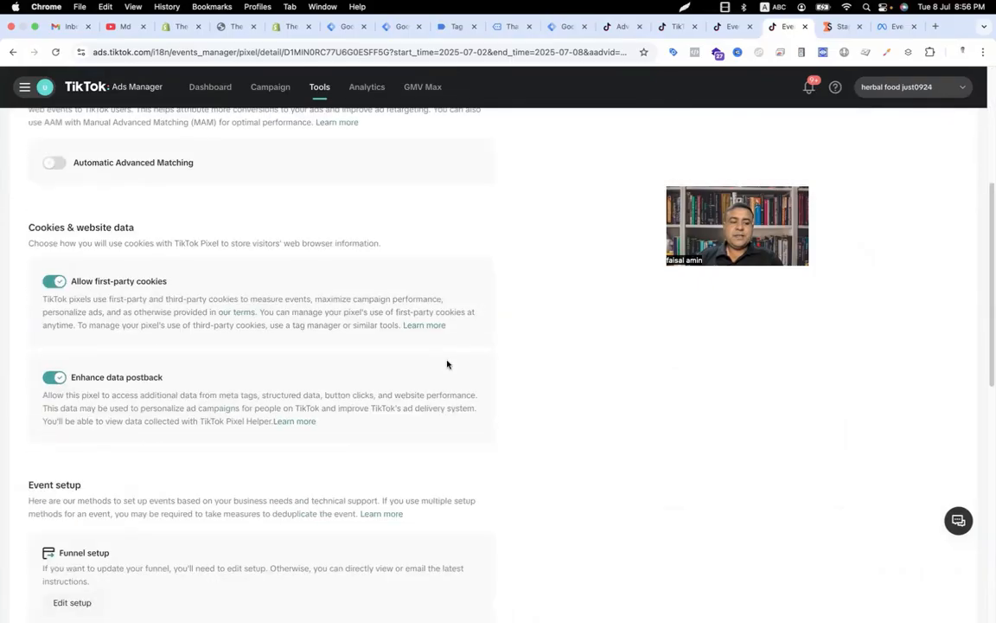
pyautogui.scroll(-5, 390, 370)
pyautogui.scroll(-4, 327, 420)
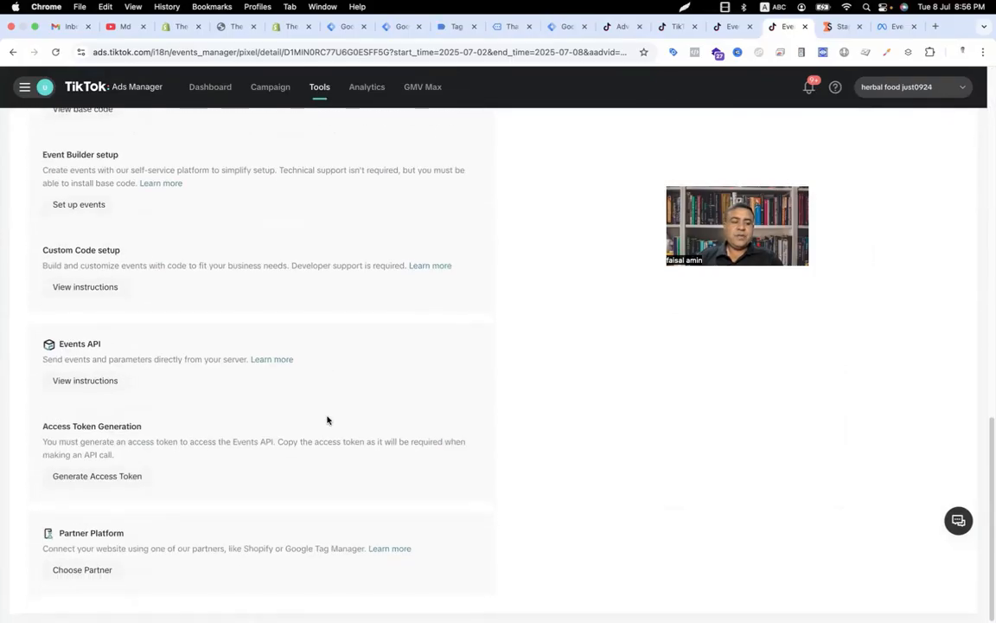
pyautogui.click(128, 477)
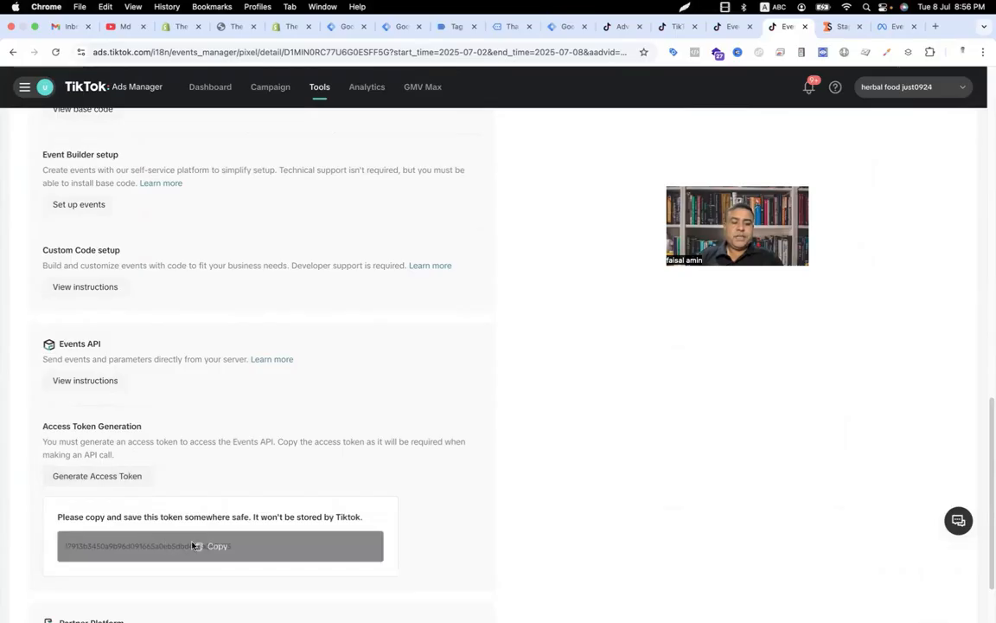
pyautogui.click(196, 546)
pyautogui.click(562, 27)
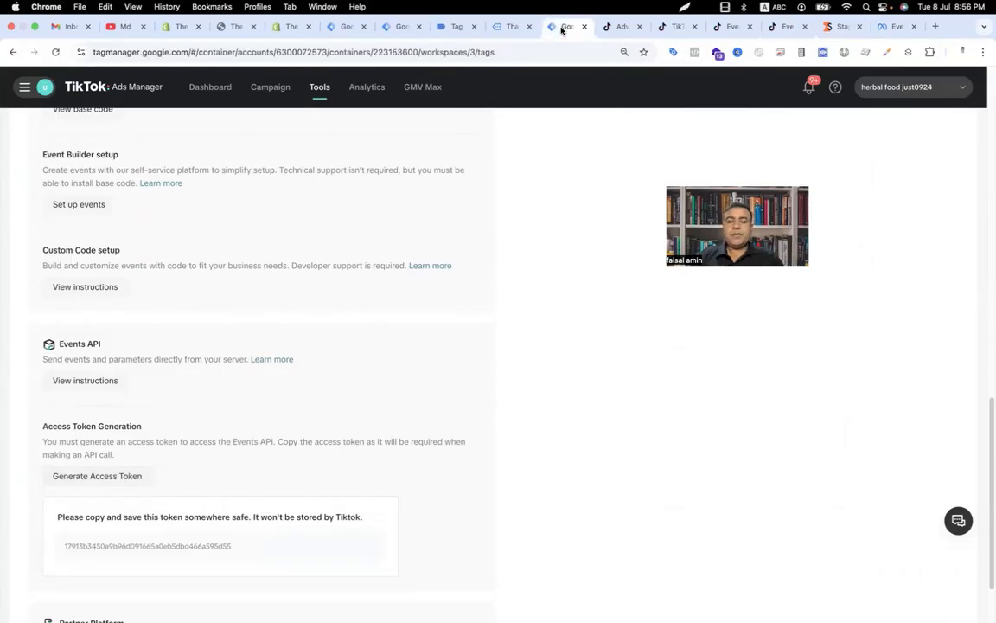
pyautogui.click(423, 364)
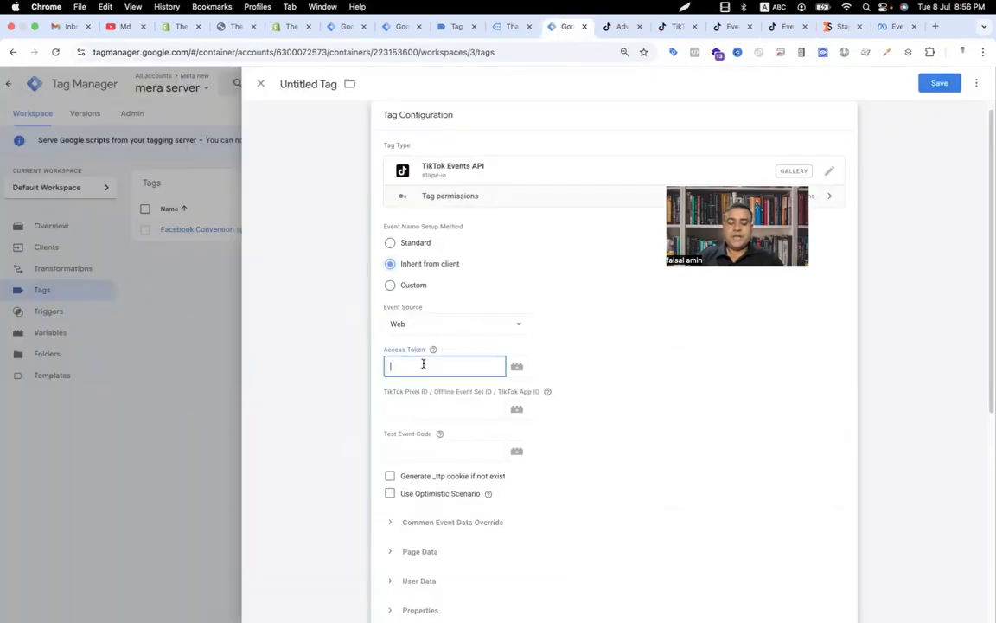
pyautogui.press('super+v')
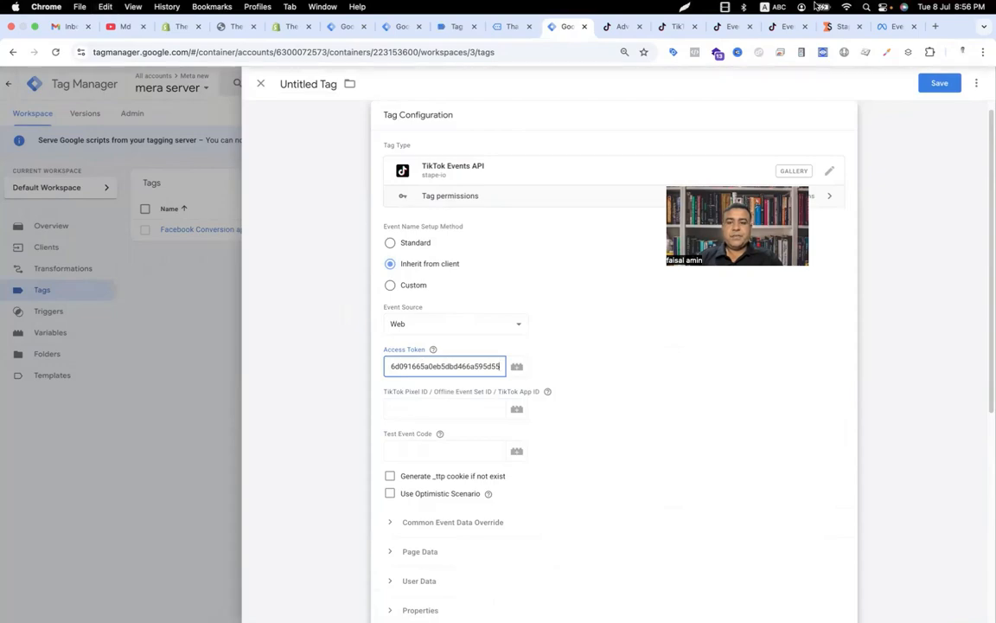
# Step: Copy the pixel ID from the TikTok pixel page and paste it into the TikTok Pixel ID field
pyautogui.click(797, 27)
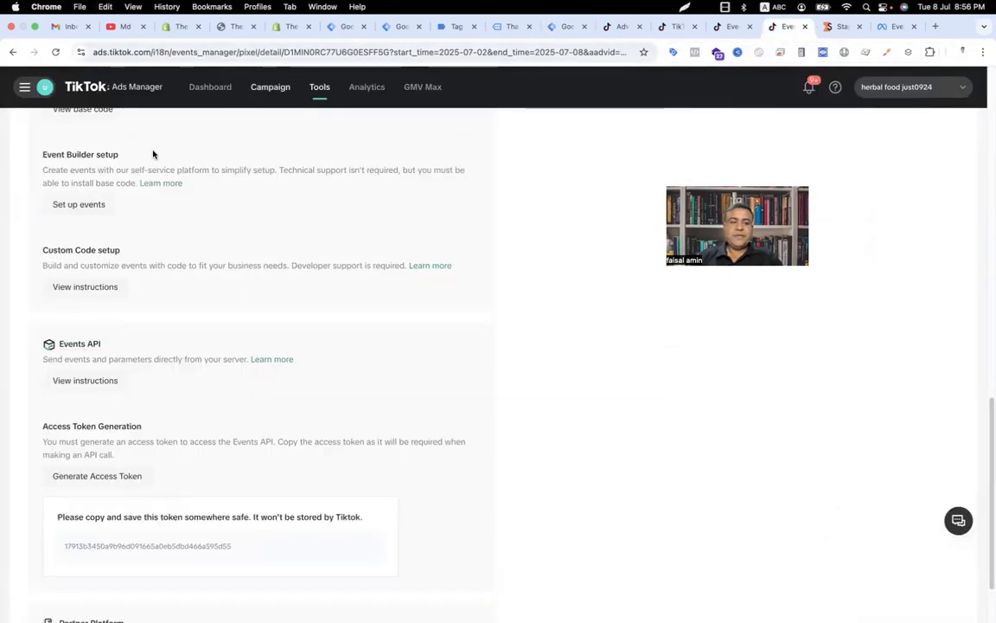
pyautogui.scroll(3, 130, 216)
pyautogui.scroll(10, 122, 250)
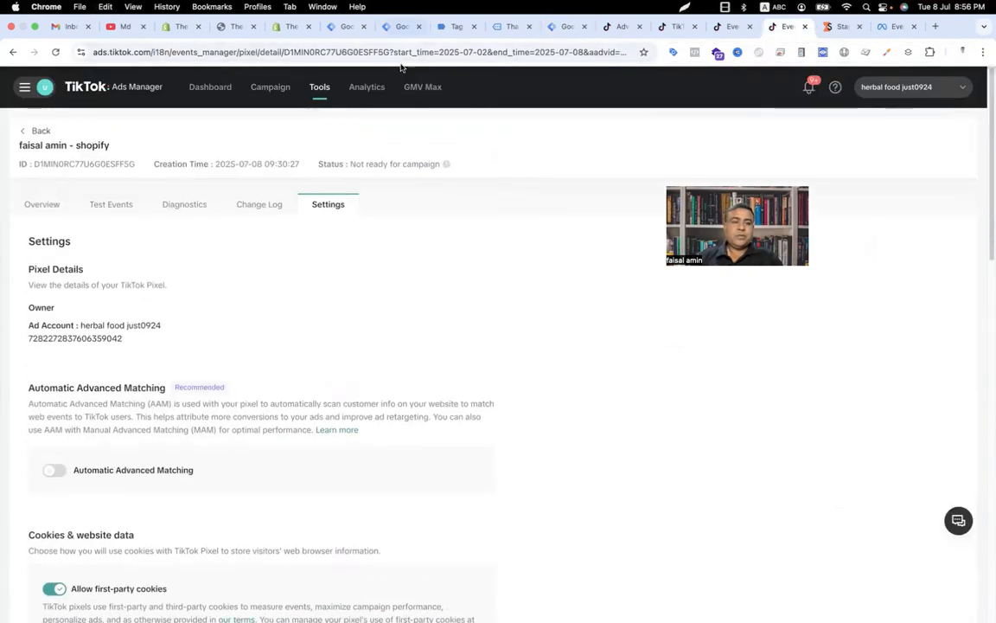
pyautogui.moveTo(390, 53); pyautogui.dragTo(293, 55)
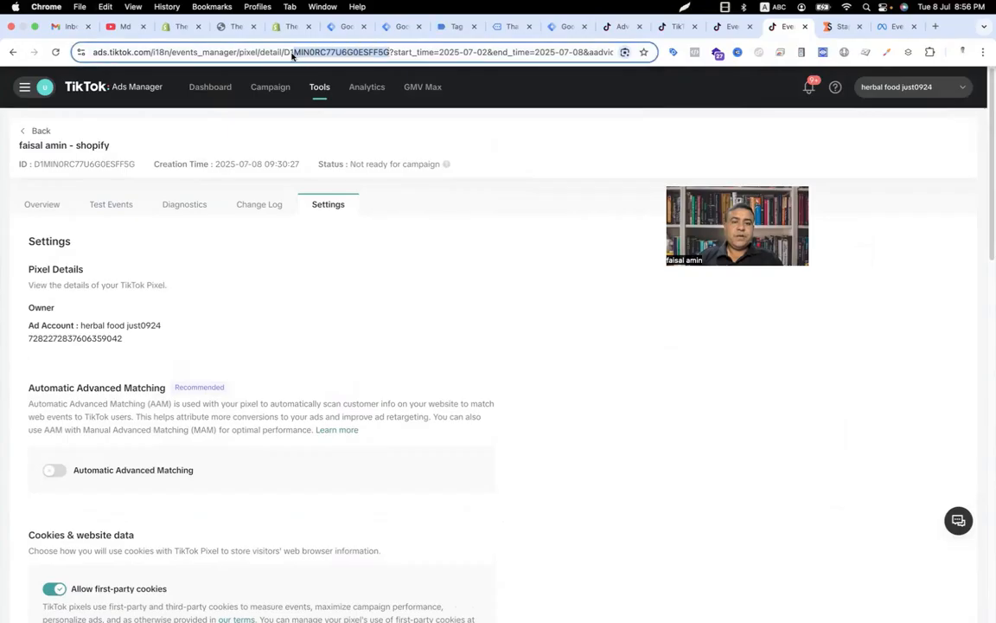
pyautogui.click(134, 162)
pyautogui.moveTo(134, 162); pyautogui.dragTo(34, 160)
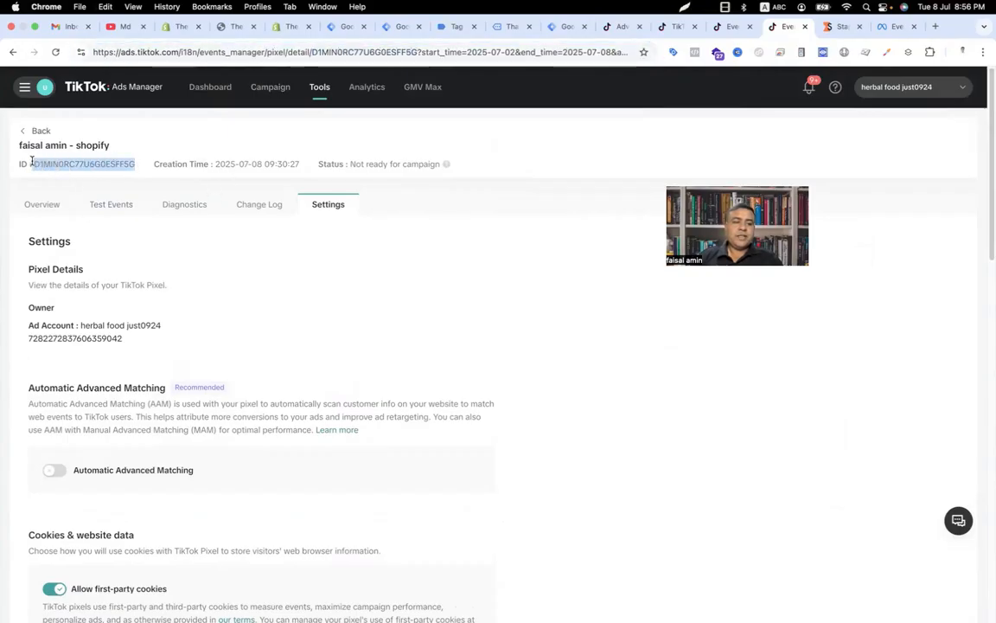
pyautogui.click(548, 28)
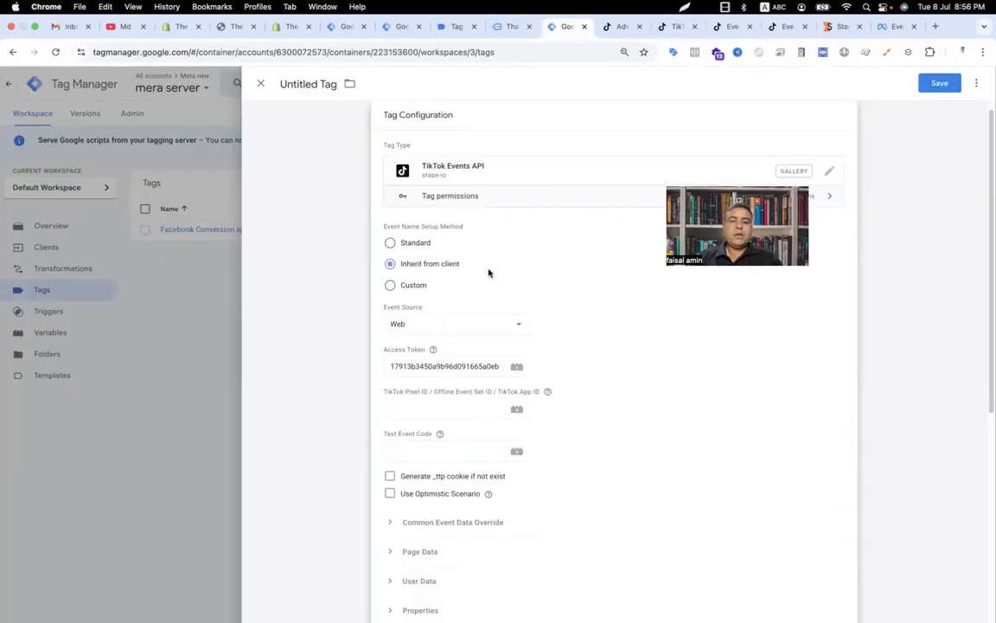
pyautogui.click(436, 406)
pyautogui.press('super+v')
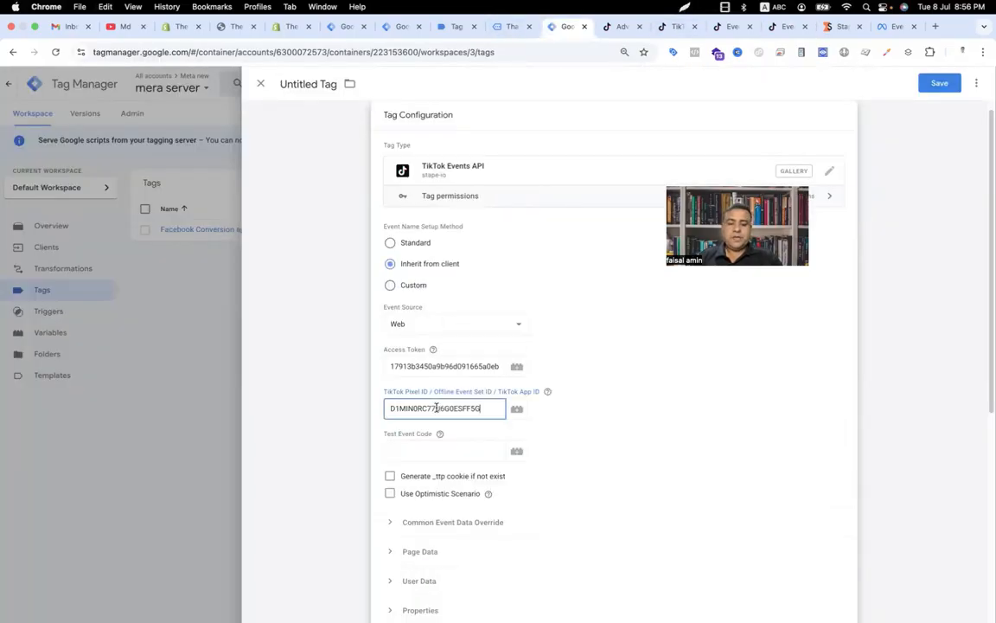
# Step: Copy the test event code from TikTok's Test Events page and paste it into the Test Event Code field
pyautogui.scroll(-3, 418, 397)
pyautogui.click(403, 352)
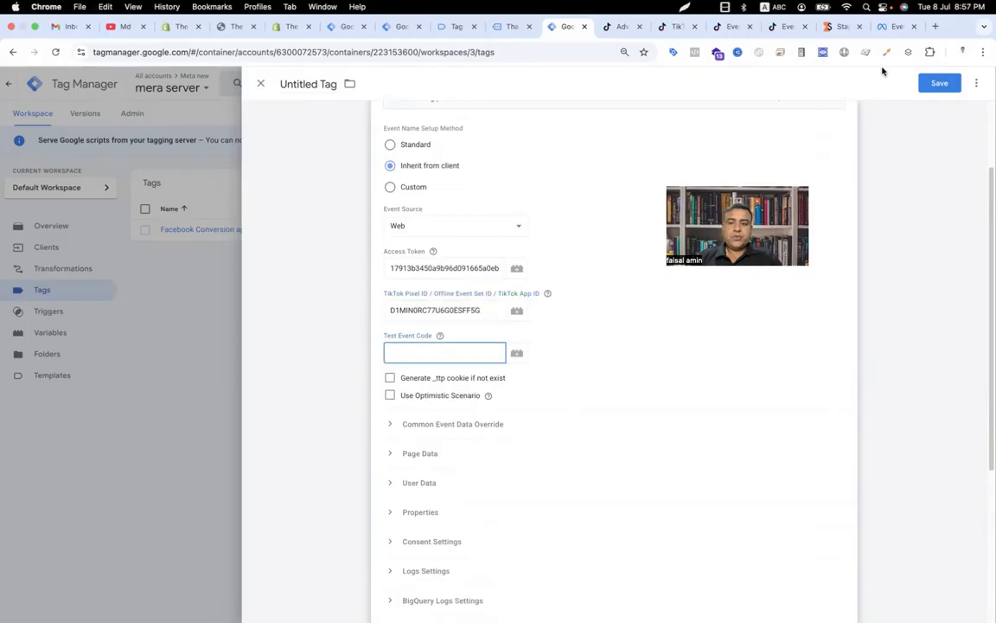
pyautogui.click(790, 31)
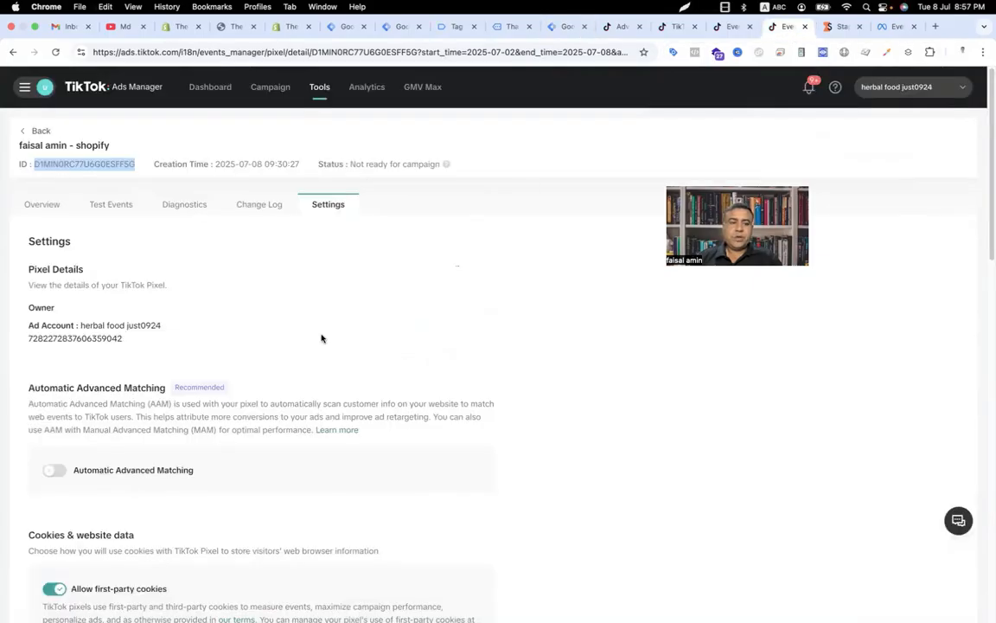
pyautogui.click(110, 212)
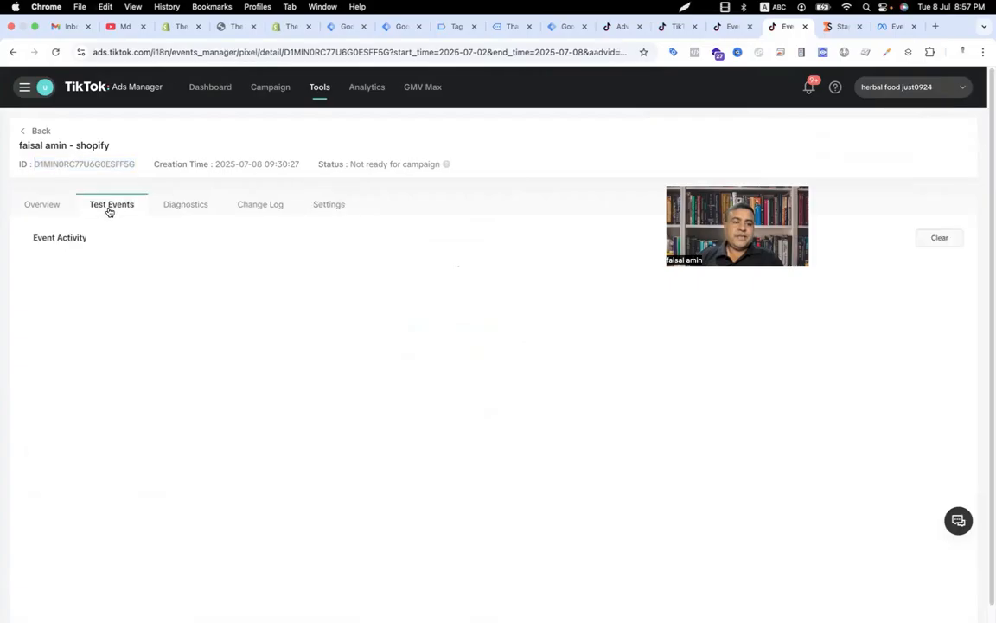
pyautogui.click(77, 543)
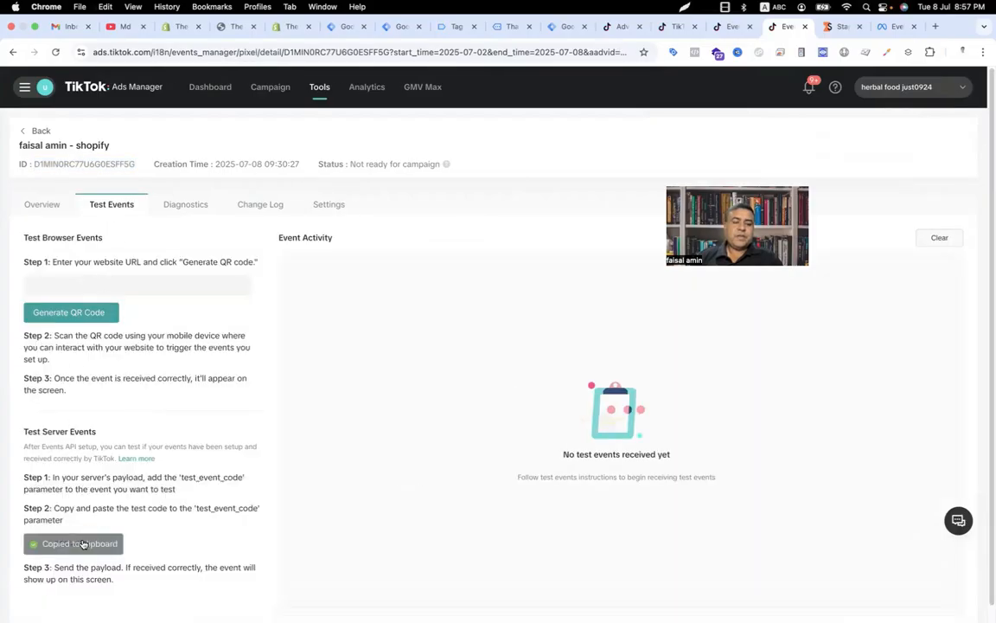
pyautogui.click(558, 27)
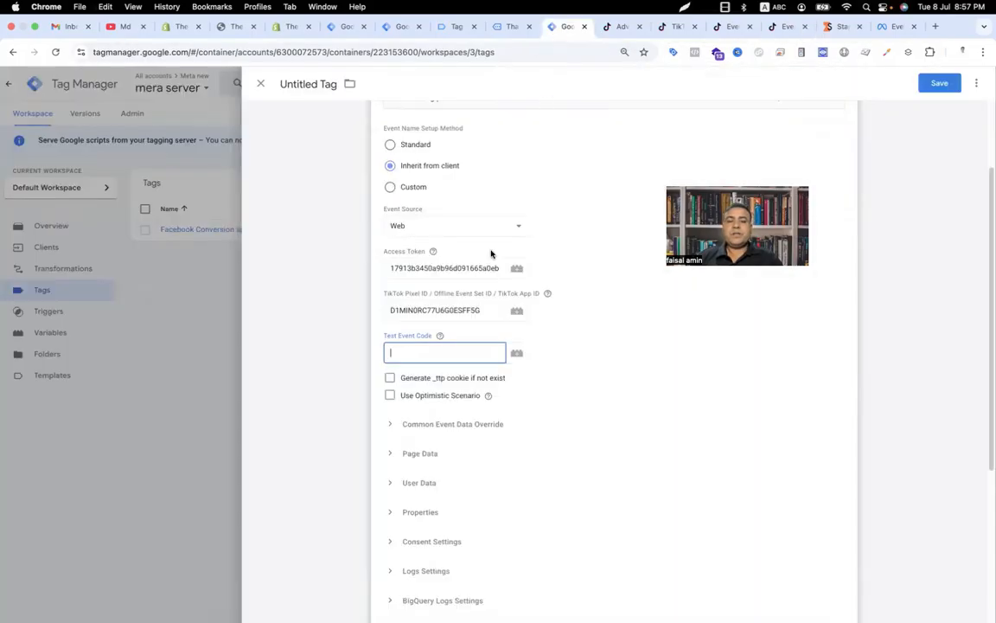
pyautogui.click(437, 350)
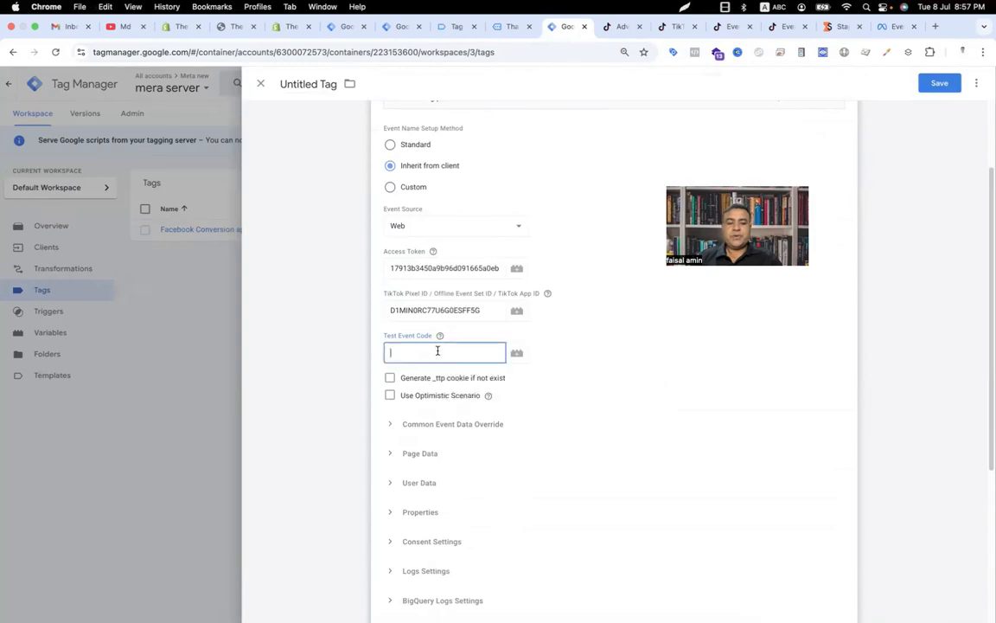
pyautogui.press('super+v')
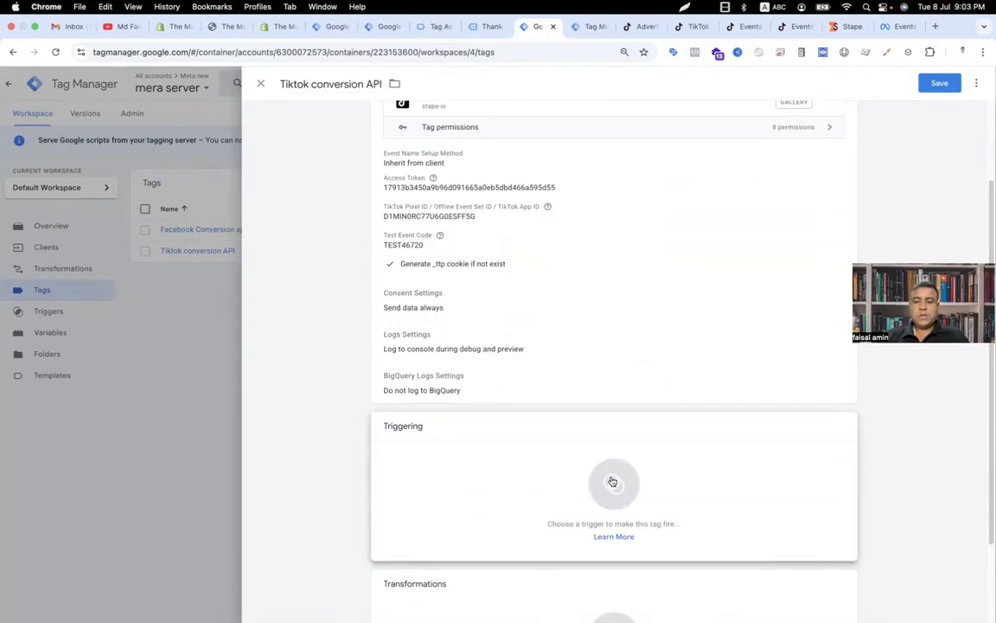
# Step: Start a new Custom trigger for the TikTok tag that fires on some events
pyautogui.click(612, 482)
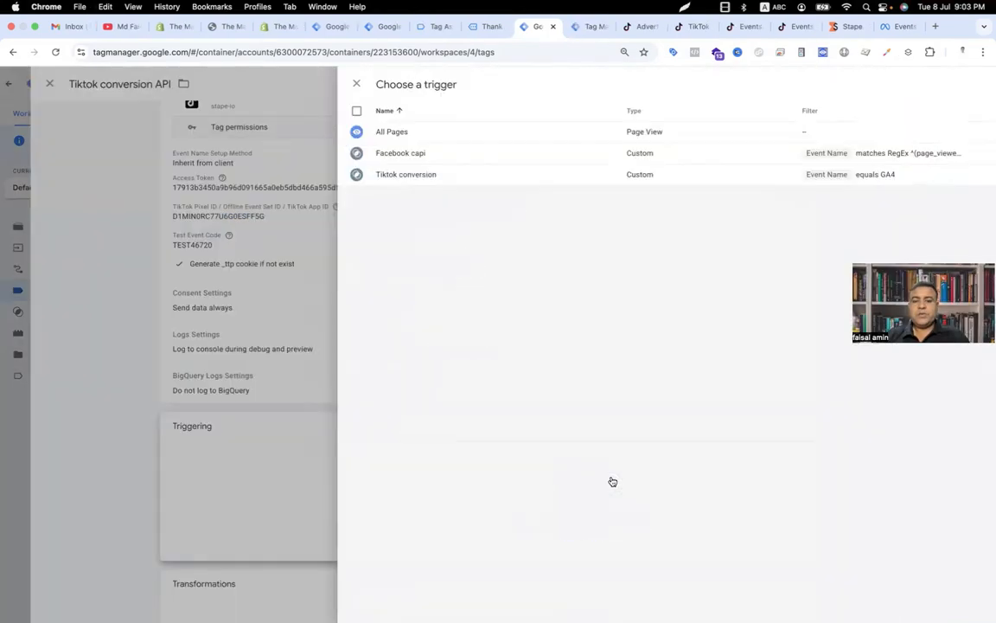
pyautogui.click(972, 84)
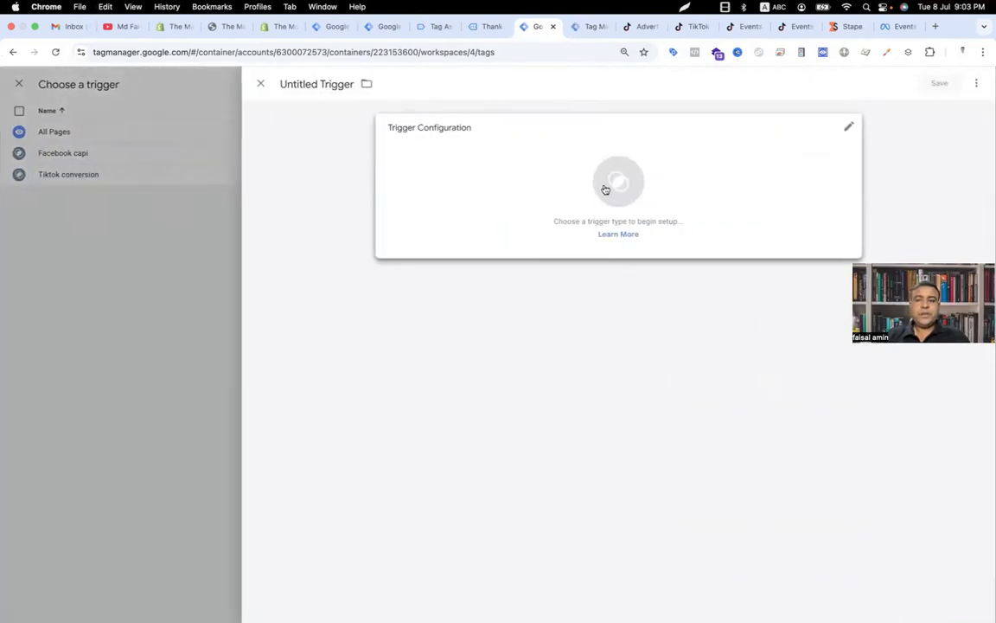
pyautogui.click(603, 190)
pyautogui.click(719, 118)
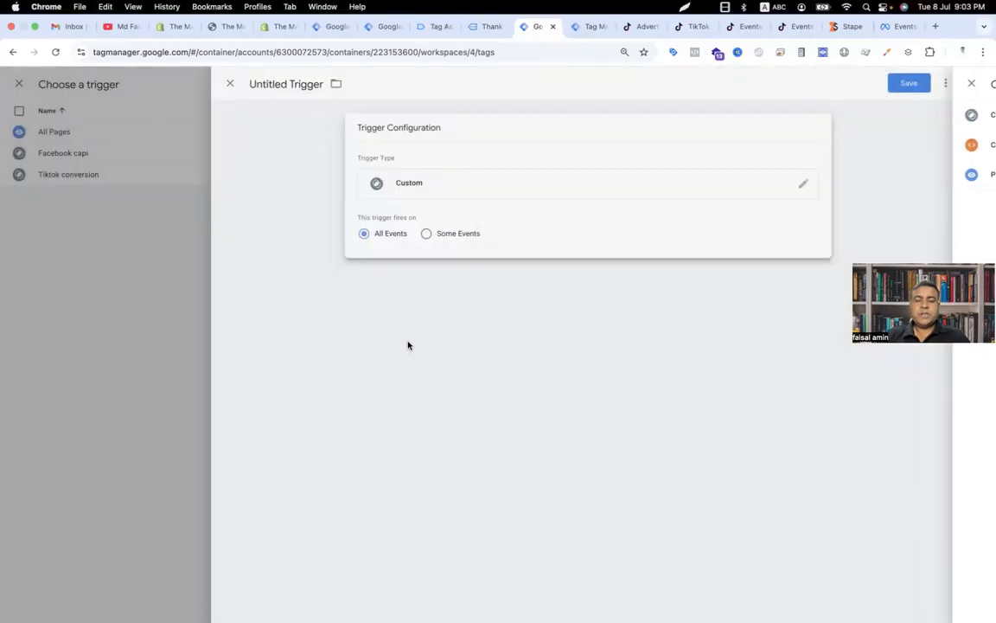
pyautogui.click(457, 234)
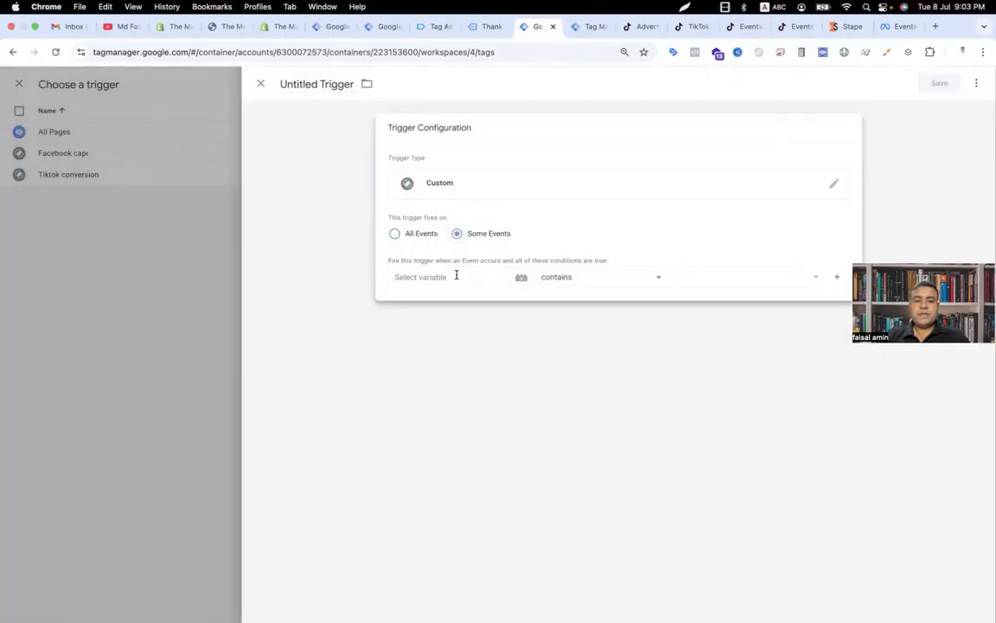
# Step: Set the trigger condition to the built-in Client Name variable contains GA4
pyautogui.click(457, 276)
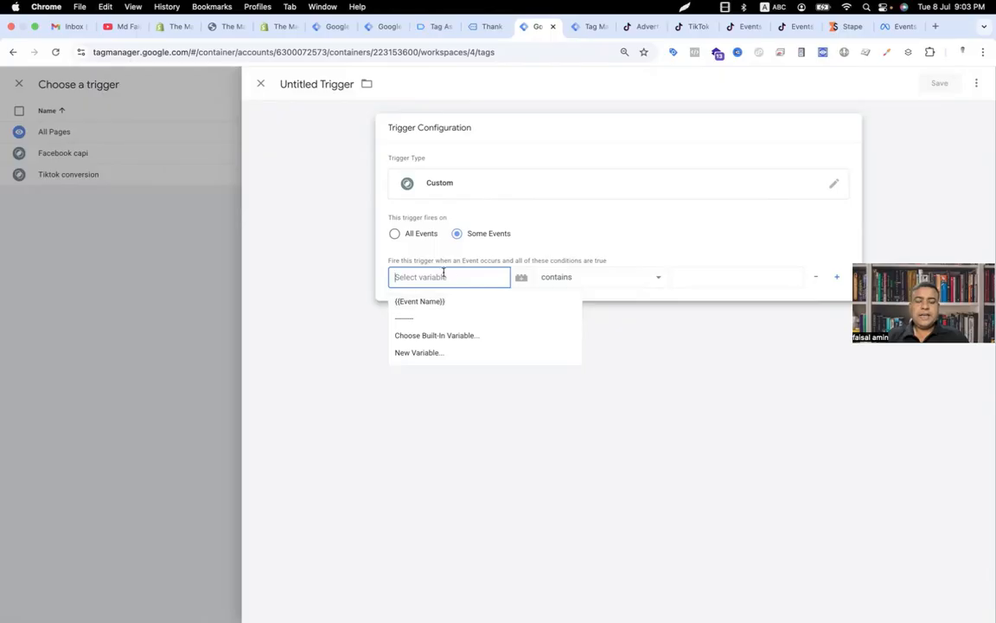
pyautogui.click(448, 339)
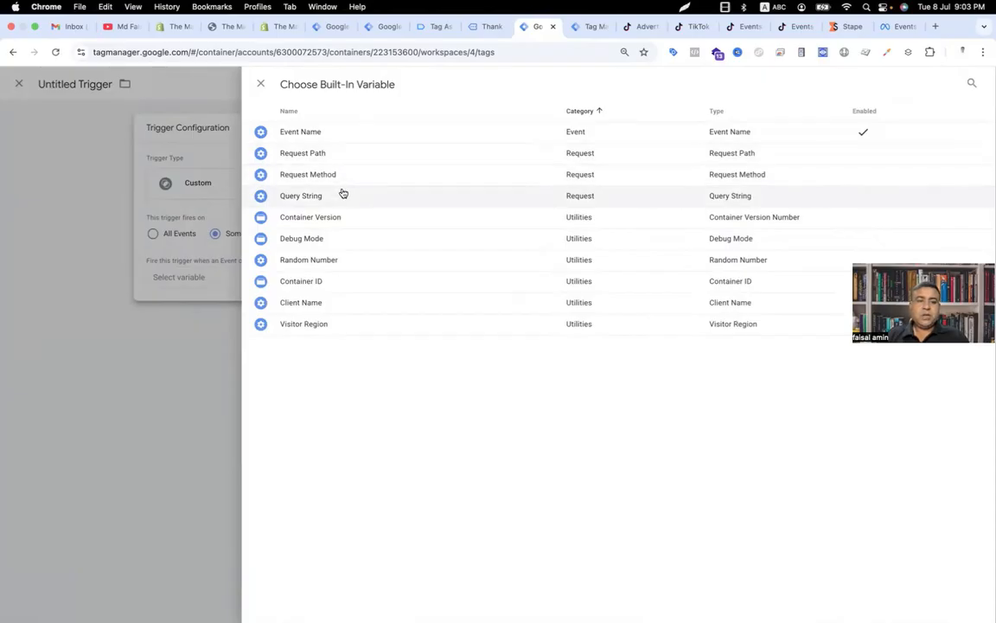
pyautogui.click(300, 303)
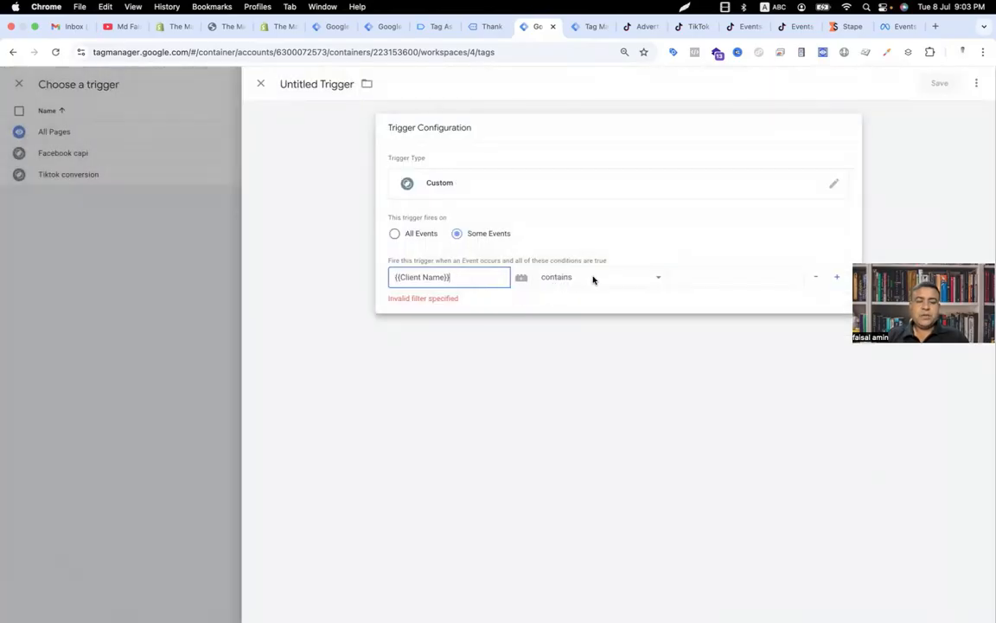
pyautogui.click(594, 279)
pyautogui.click(718, 278)
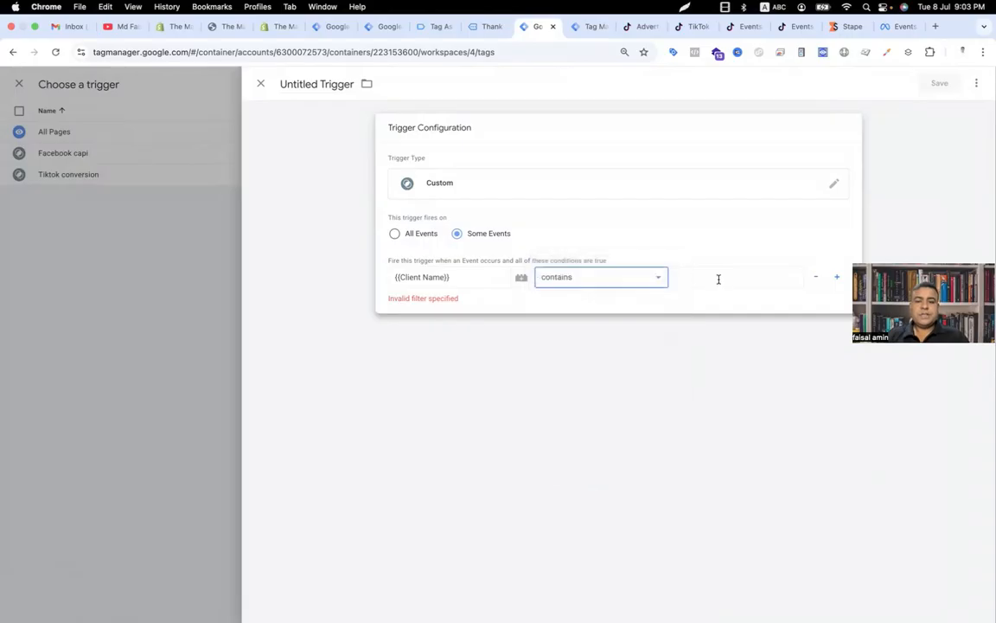
pyautogui.click(720, 279)
pyautogui.write('GA4')
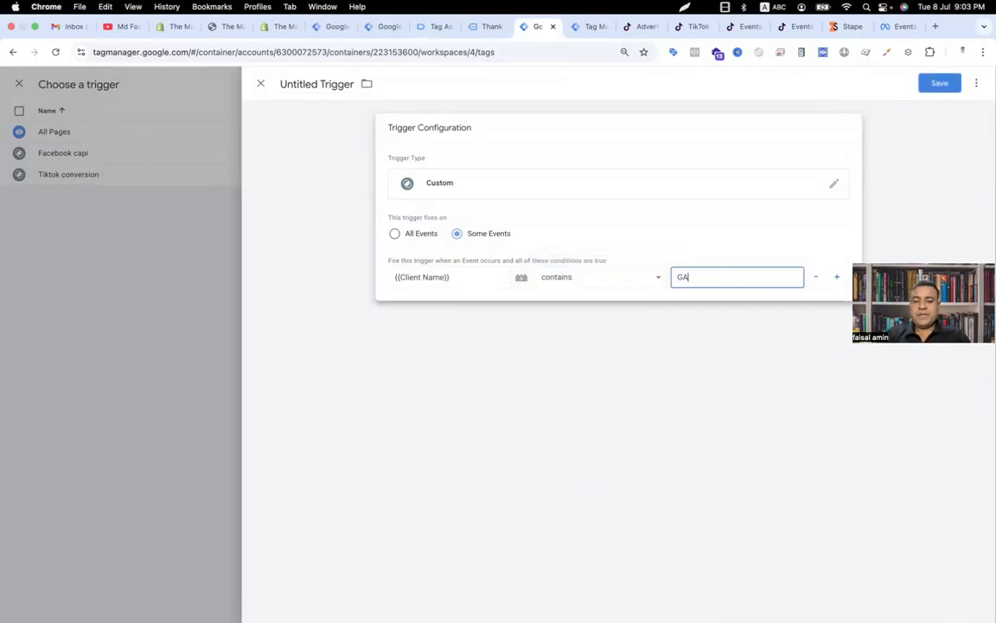
# Step: Name the trigger Tiktok events, save it, and save the Tiktok conversion API tag
pyautogui.click(334, 85)
pyautogui.write('Ti')
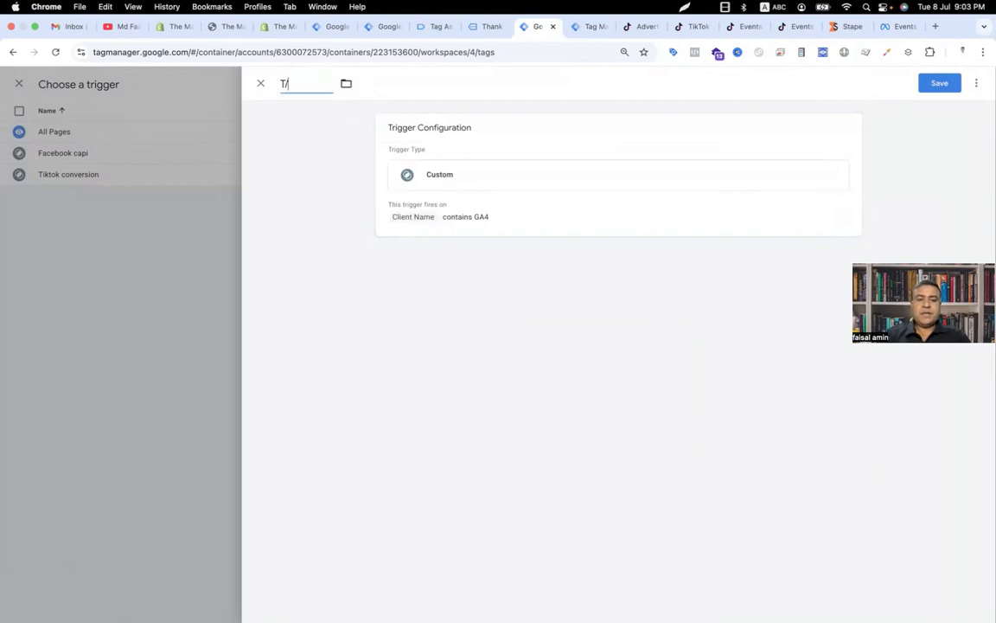
pyautogui.write('ktok events')
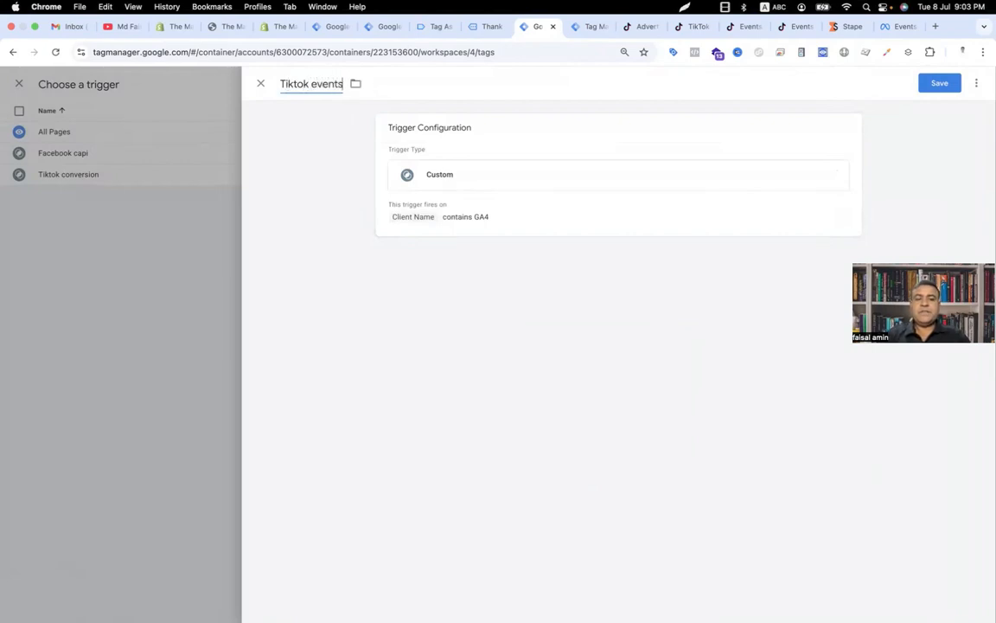
pyautogui.click(939, 83)
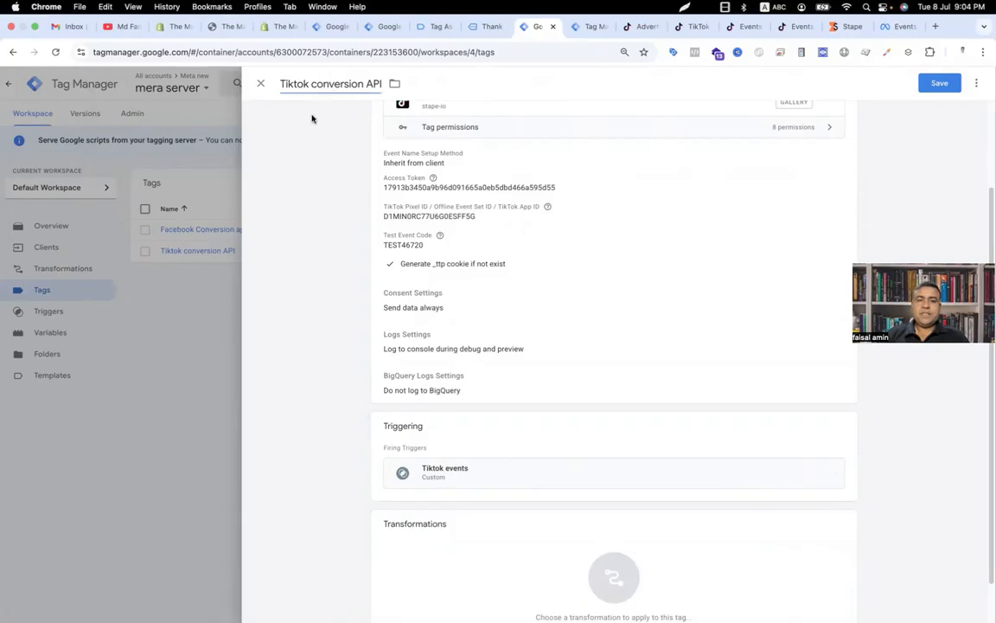
pyautogui.click(938, 84)
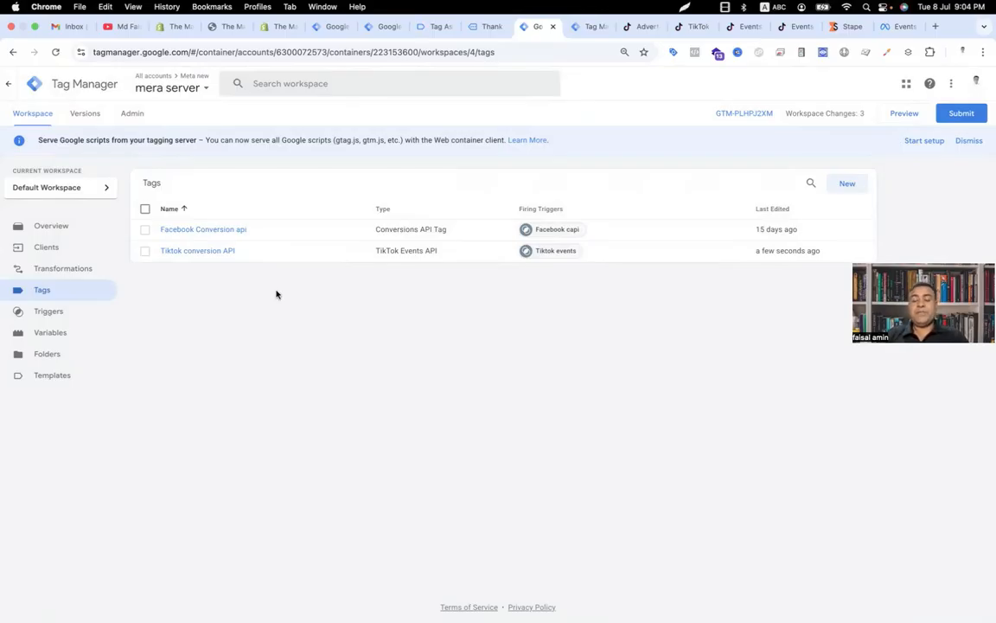
# Step: Start Preview mode for the Meta Browser web container and the mera server container
pyautogui.click(382, 28)
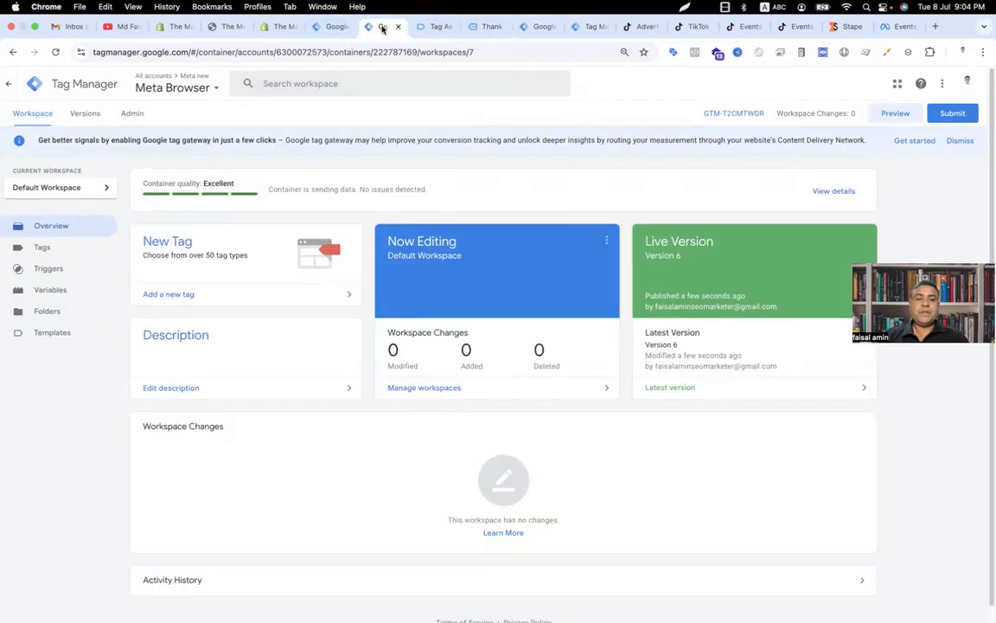
pyautogui.click(896, 113)
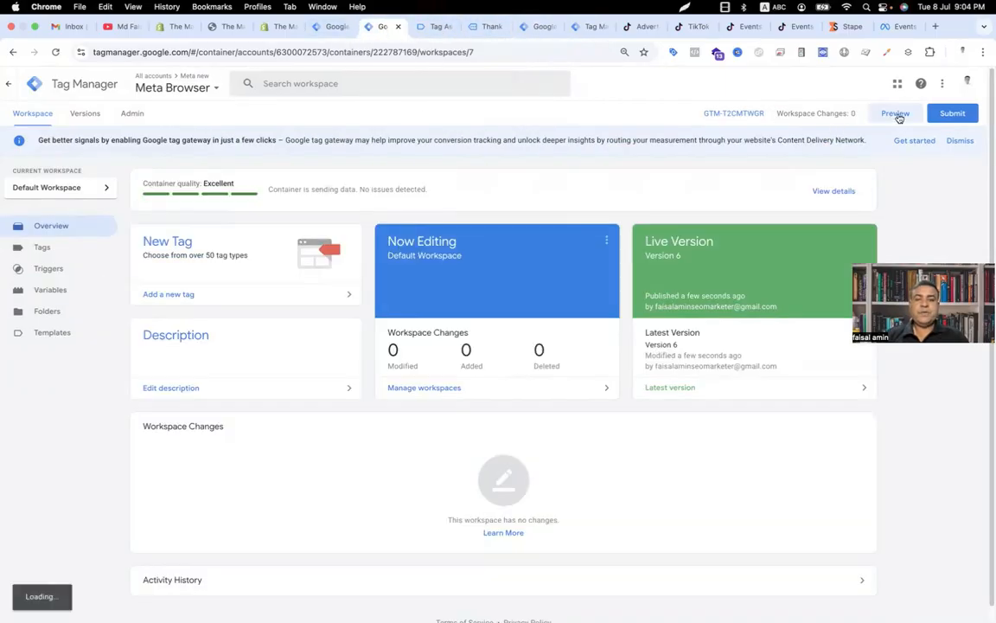
pyautogui.click(542, 29)
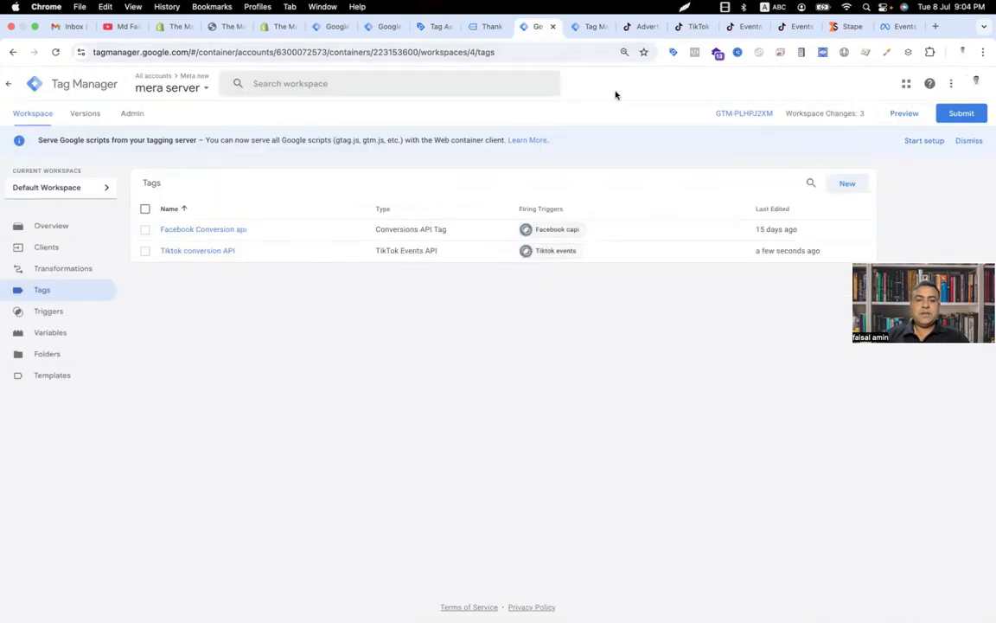
pyautogui.click(891, 113)
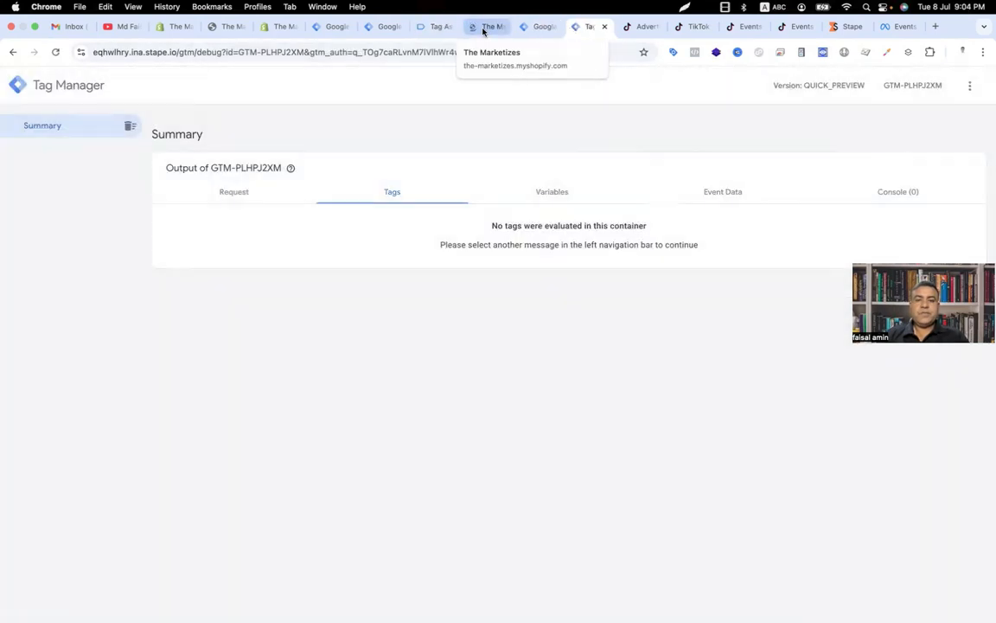
# Step: Place a test order for the Autumn and Winter New Solid Sport Casual Suit, filling in the checkout delivery and payment details
pyautogui.click(483, 28)
pyautogui.scroll(-5, 426, 492)
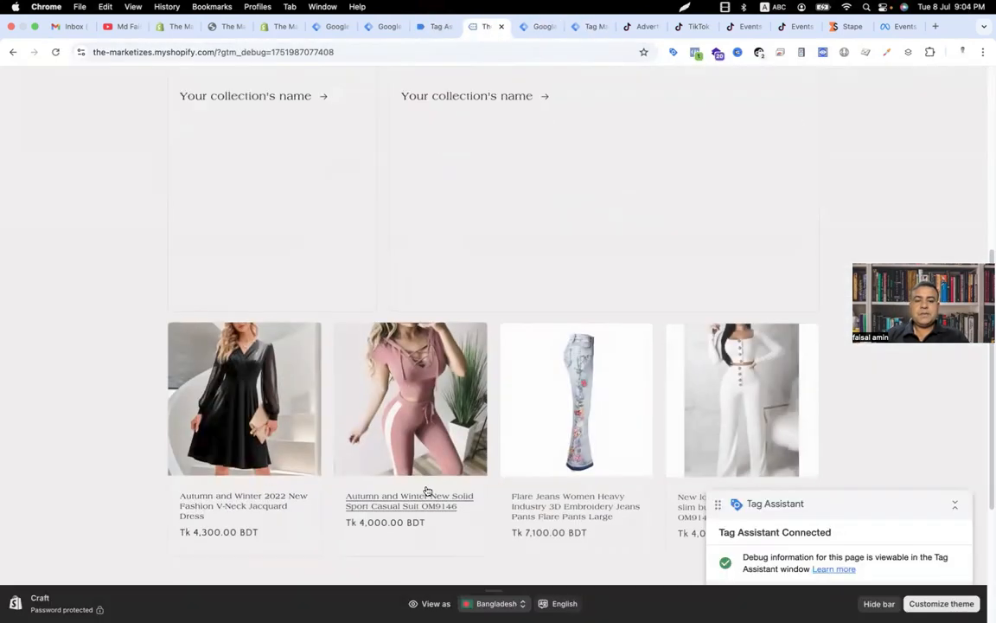
pyautogui.click(425, 496)
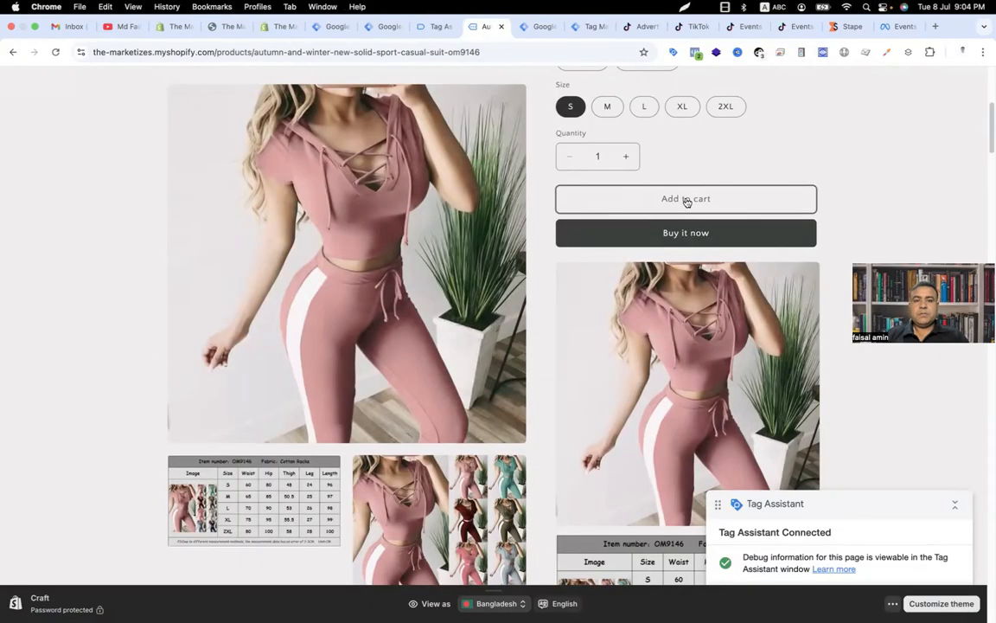
pyautogui.click(686, 199)
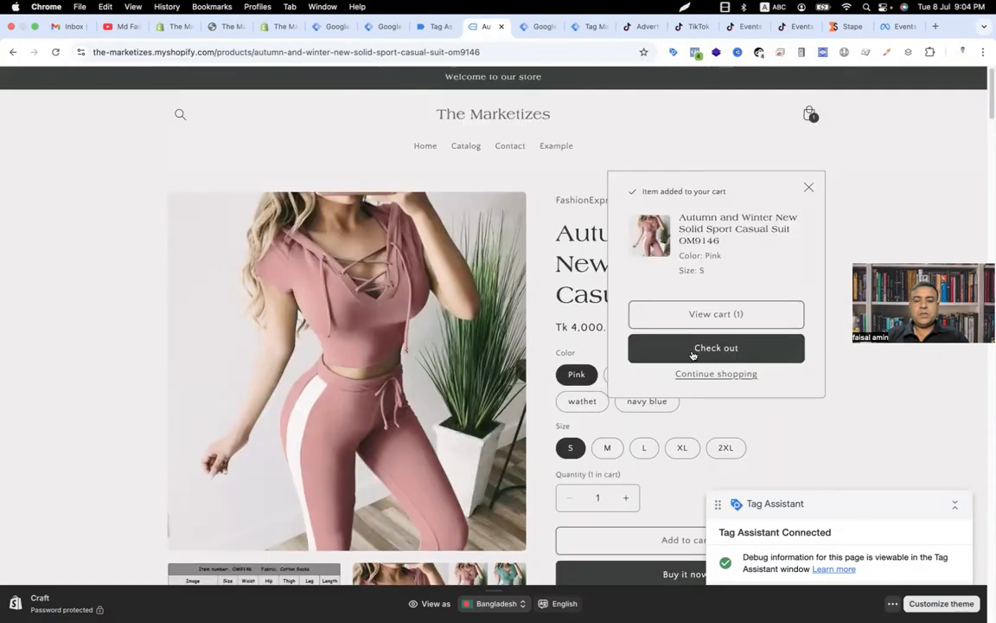
pyautogui.click(694, 349)
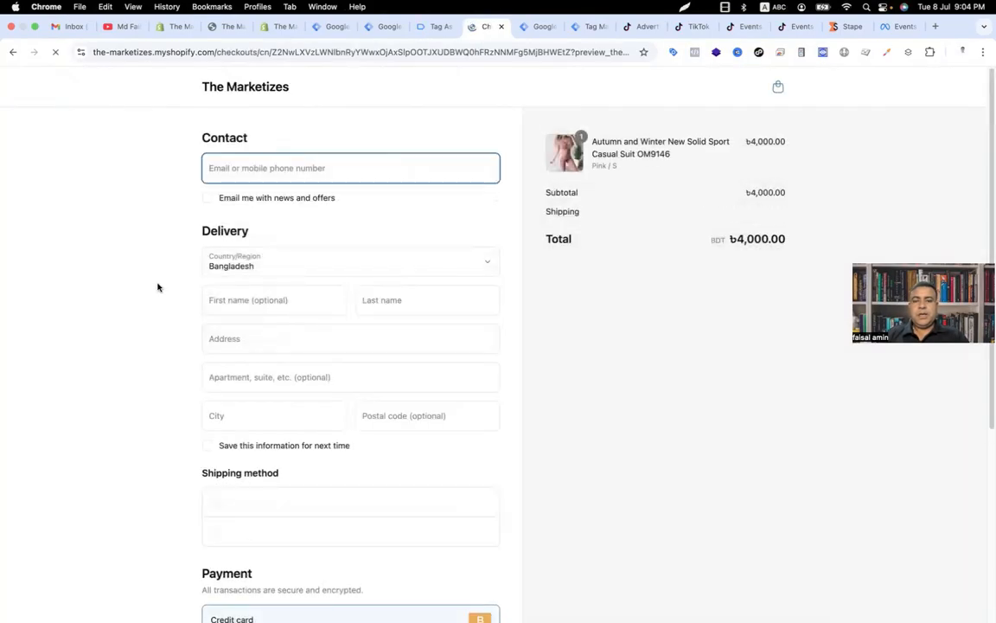
pyautogui.click(245, 298)
pyautogui.click(309, 349)
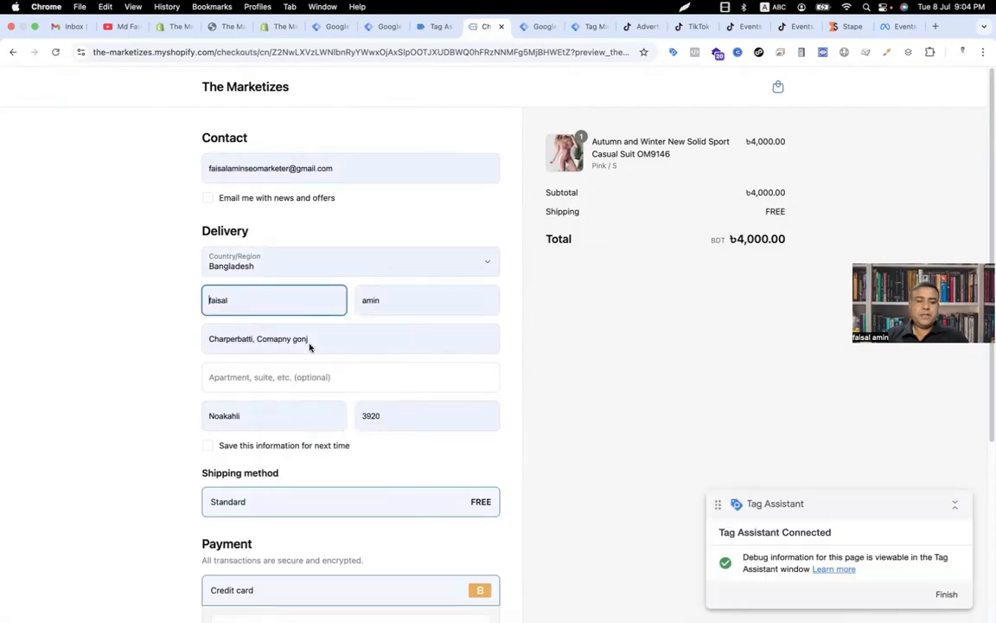
pyautogui.scroll(-5, 363, 562)
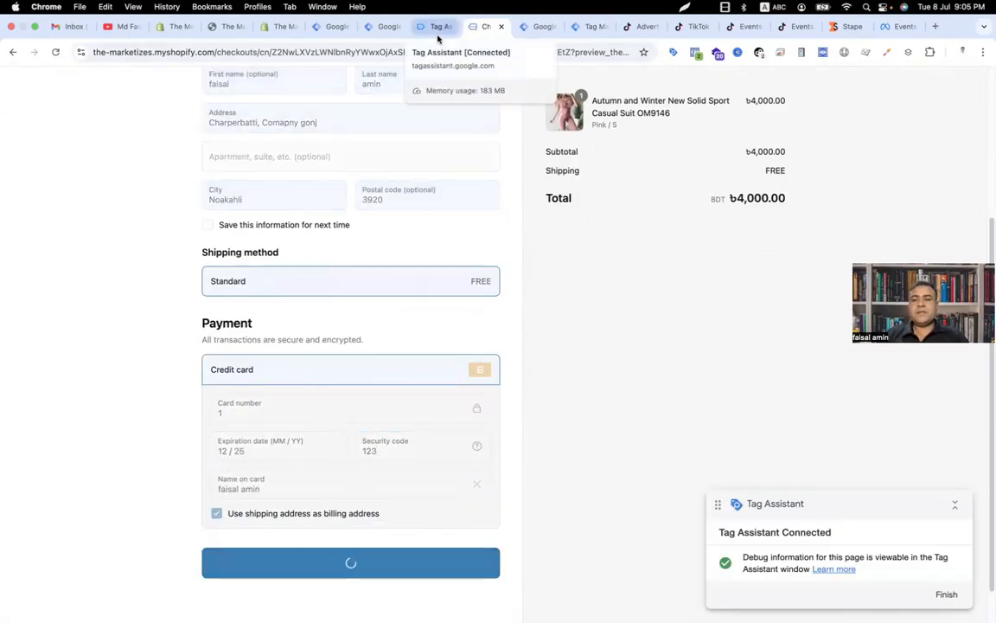
# Step: Inspect the Tiktok conversion API tag's firing details for the latest purchase event in the server preview
pyautogui.click(589, 27)
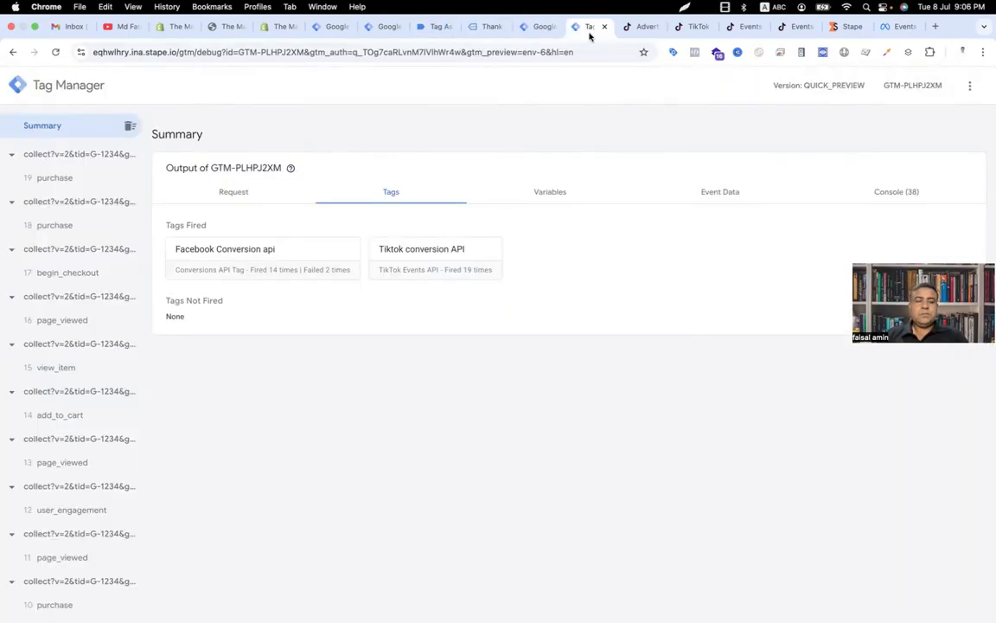
pyautogui.click(74, 176)
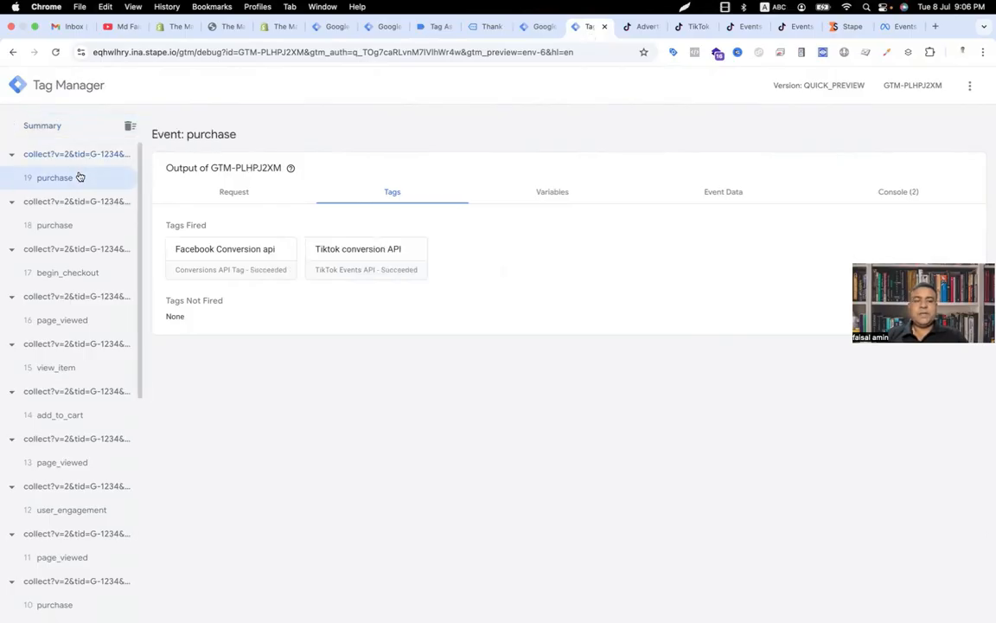
pyautogui.click(362, 269)
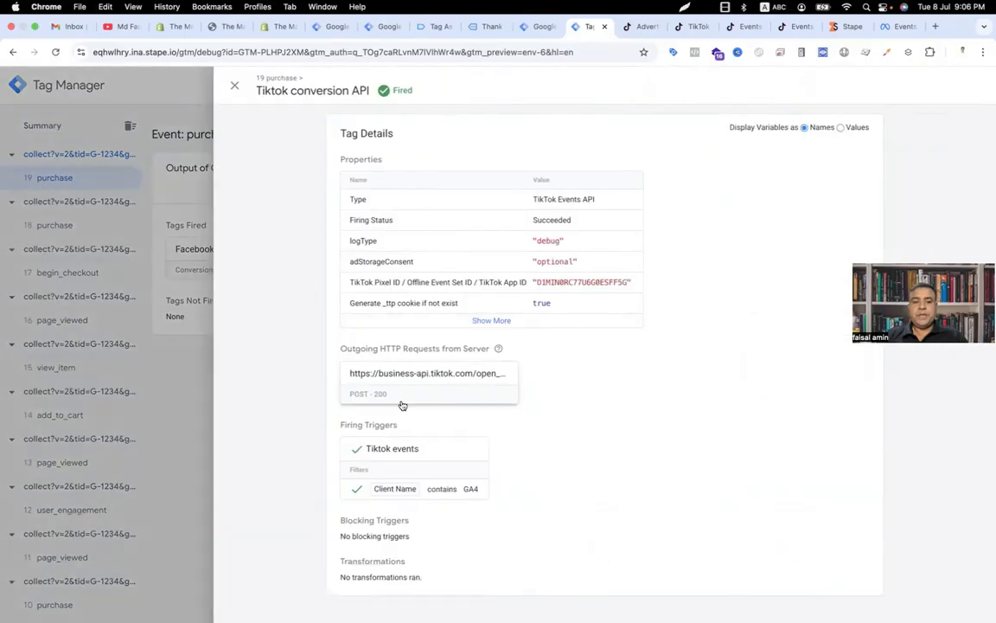
pyautogui.click(234, 86)
# Step: Examine the outgoing TikTok Events API request body sent for the purchase event
pyautogui.click(224, 193)
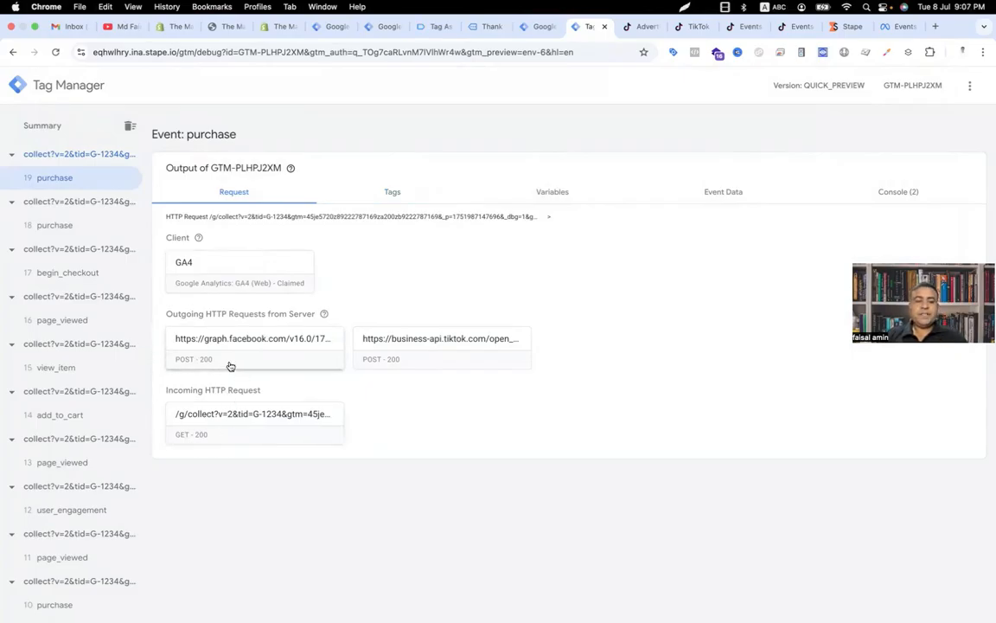
pyautogui.click(434, 339)
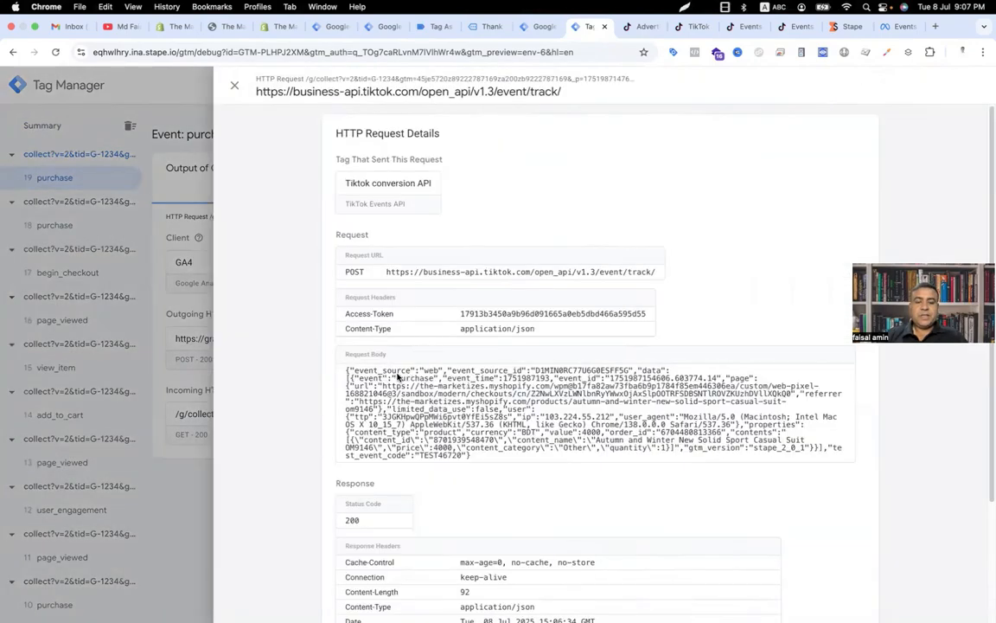
pyautogui.moveTo(378, 377); pyautogui.dragTo(523, 384)
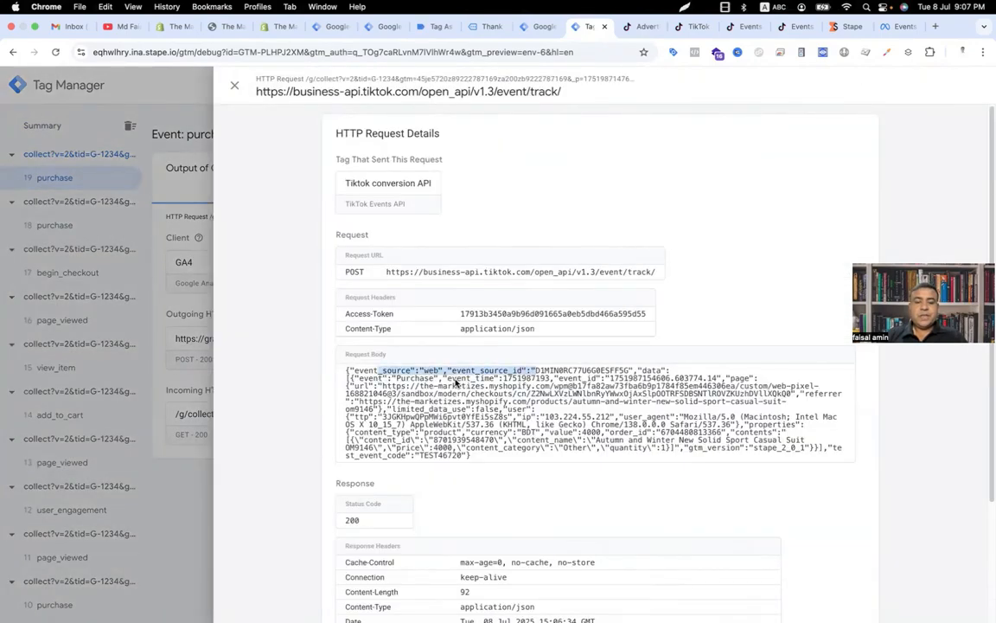
pyautogui.doubleClick(576, 380)
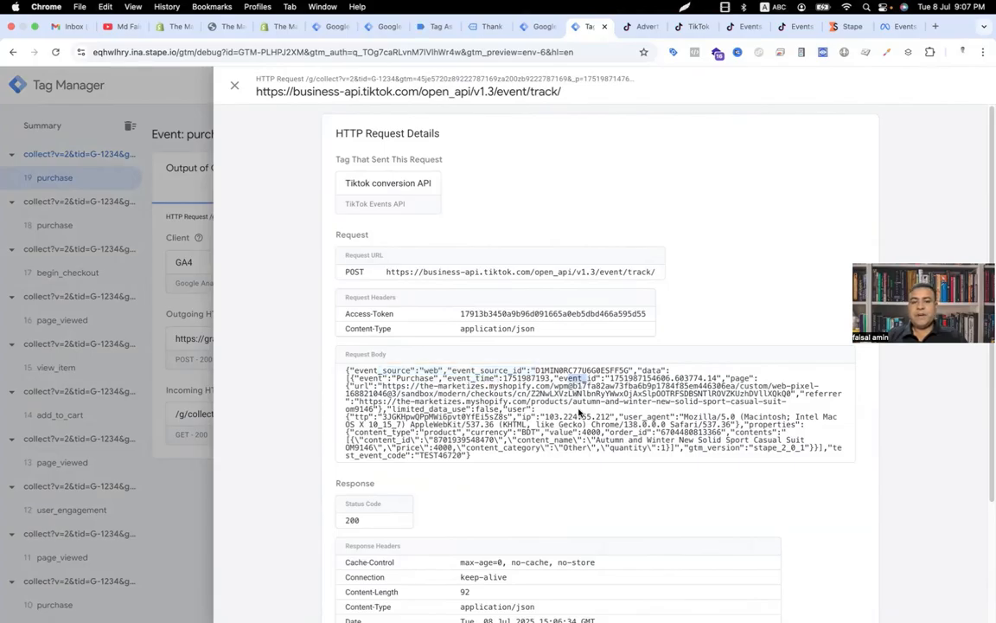
# Step: Examine the parameters of the incoming GA4 collect request for the purchase event
pyautogui.click(225, 425)
pyautogui.click(226, 426)
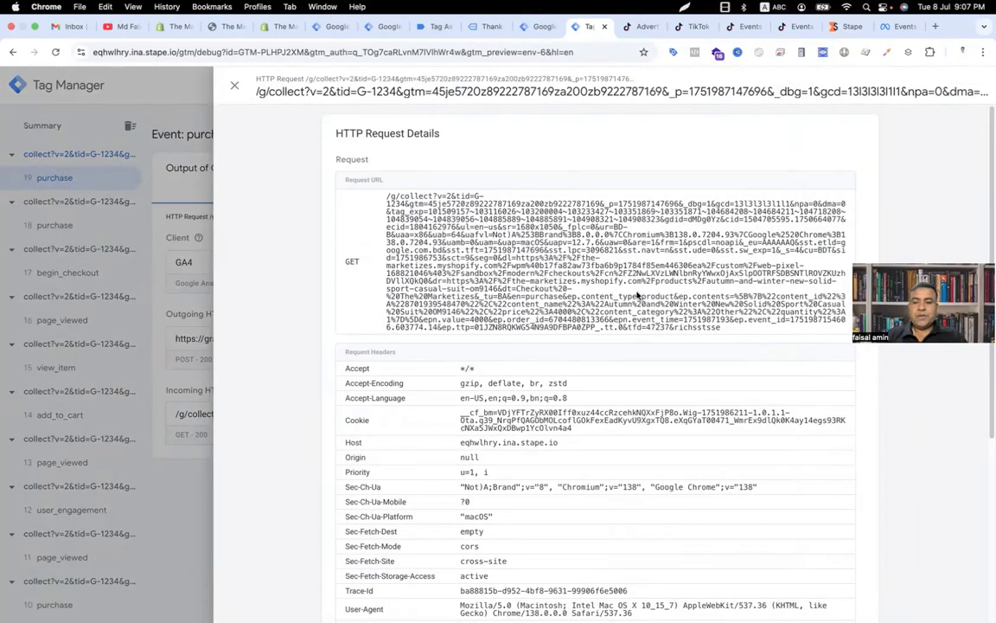
pyautogui.moveTo(596, 300); pyautogui.dragTo(629, 299)
pyautogui.moveTo(778, 300); pyautogui.dragTo(823, 301)
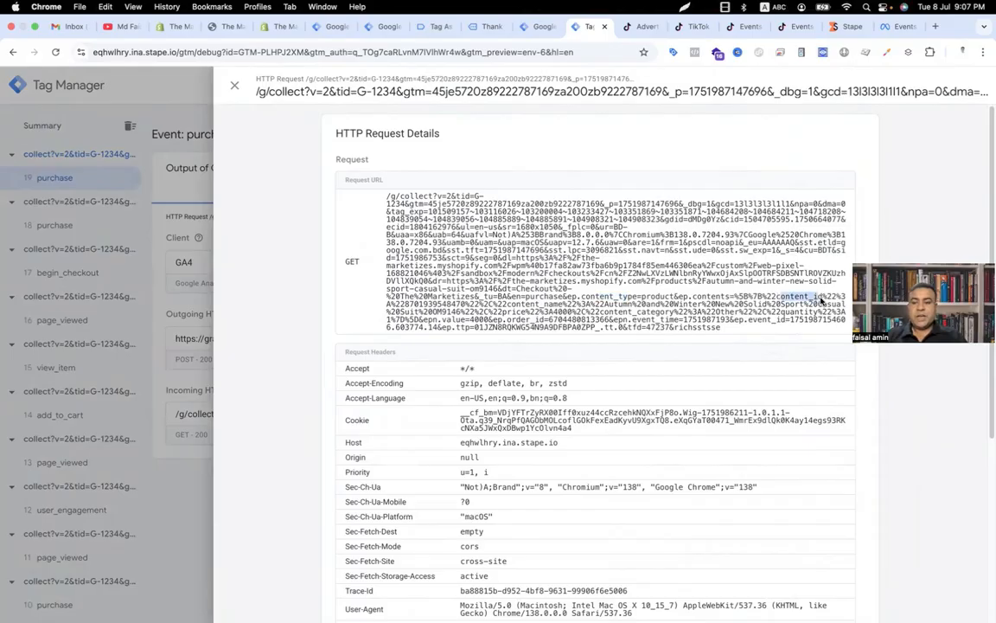
pyautogui.moveTo(510, 304); pyautogui.dragTo(550, 307)
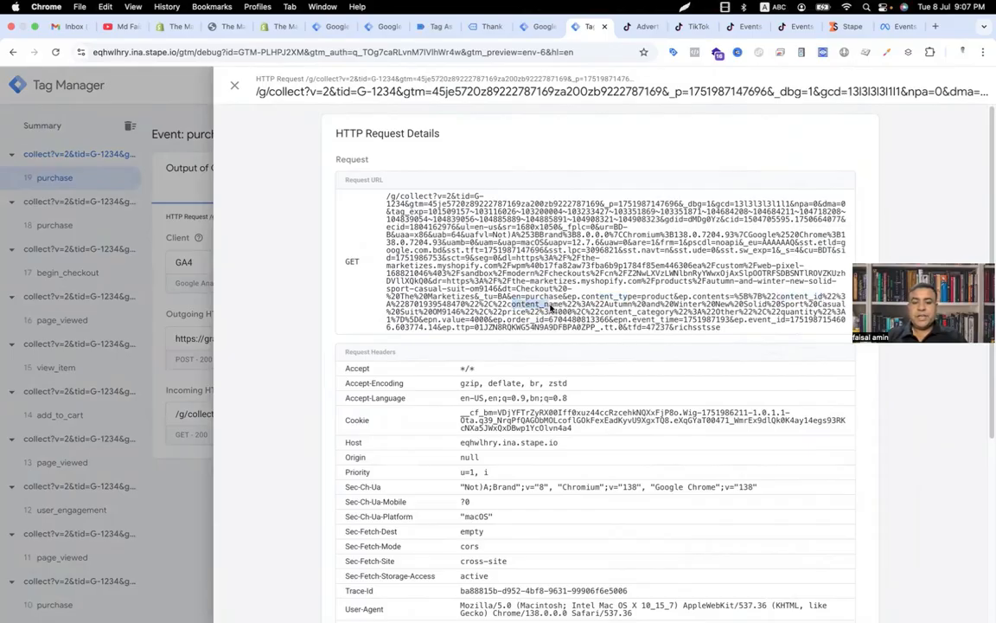
pyautogui.moveTo(778, 312); pyautogui.dragTo(805, 313)
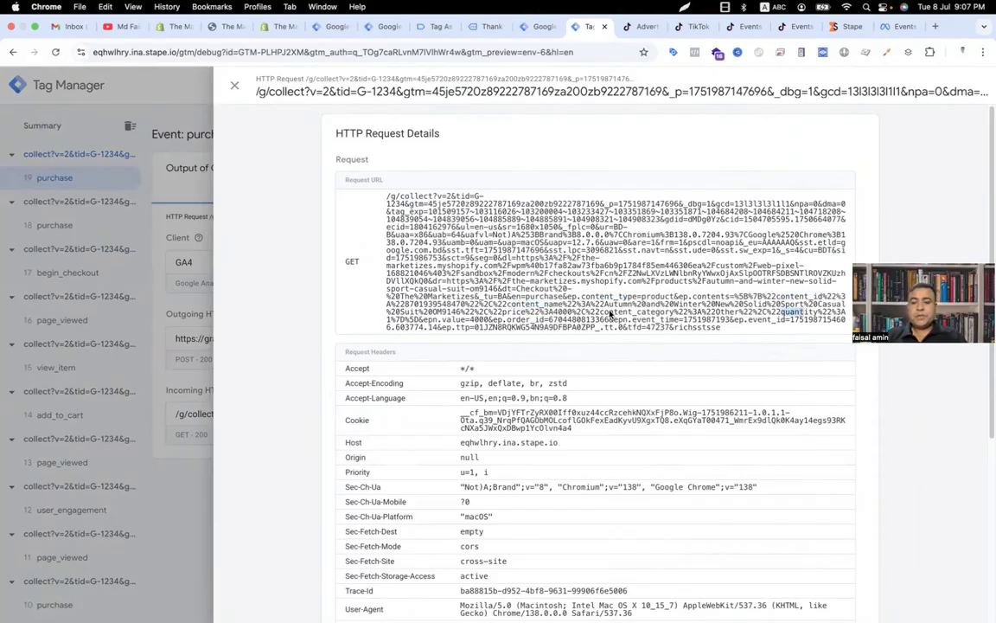
pyautogui.moveTo(648, 303); pyautogui.dragTo(661, 313)
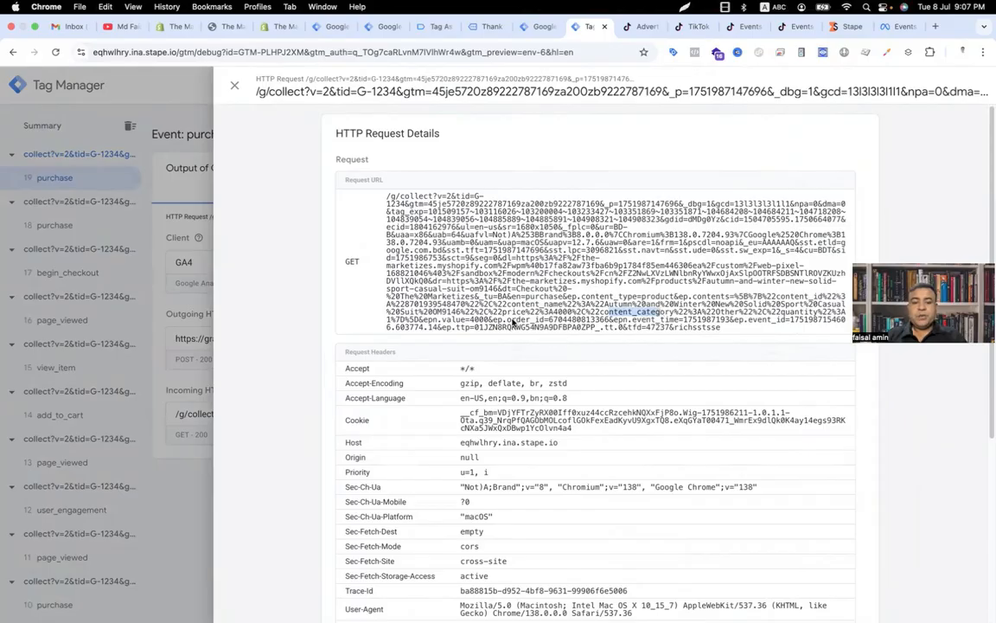
pyautogui.moveTo(511, 320); pyautogui.dragTo(542, 321)
pyautogui.moveTo(446, 321); pyautogui.dragTo(459, 322)
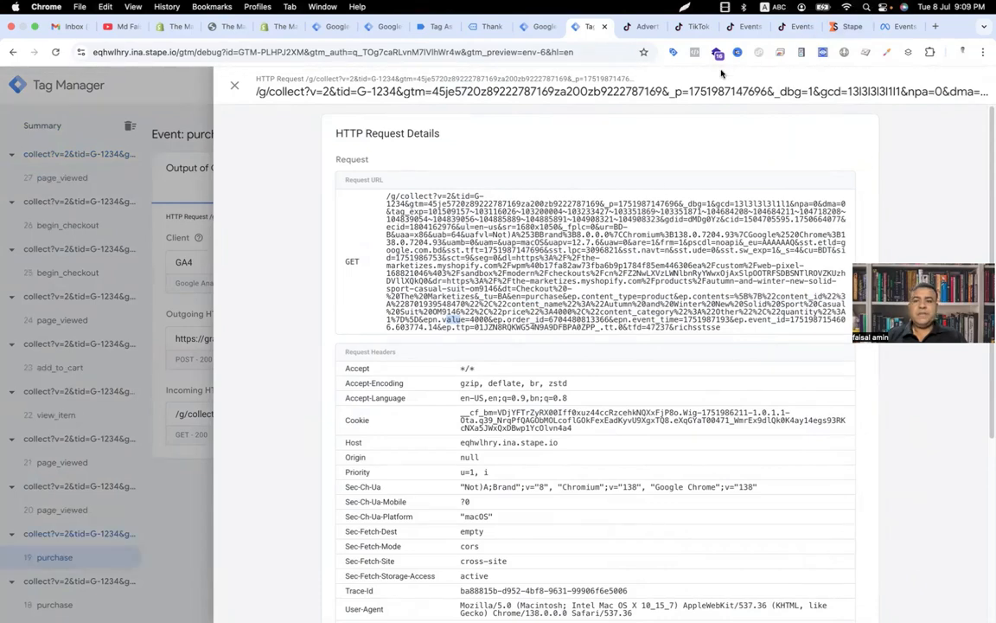
# Step: Review the received events in the TikTok pixel's Test Events and Overview pages
pyautogui.click(794, 28)
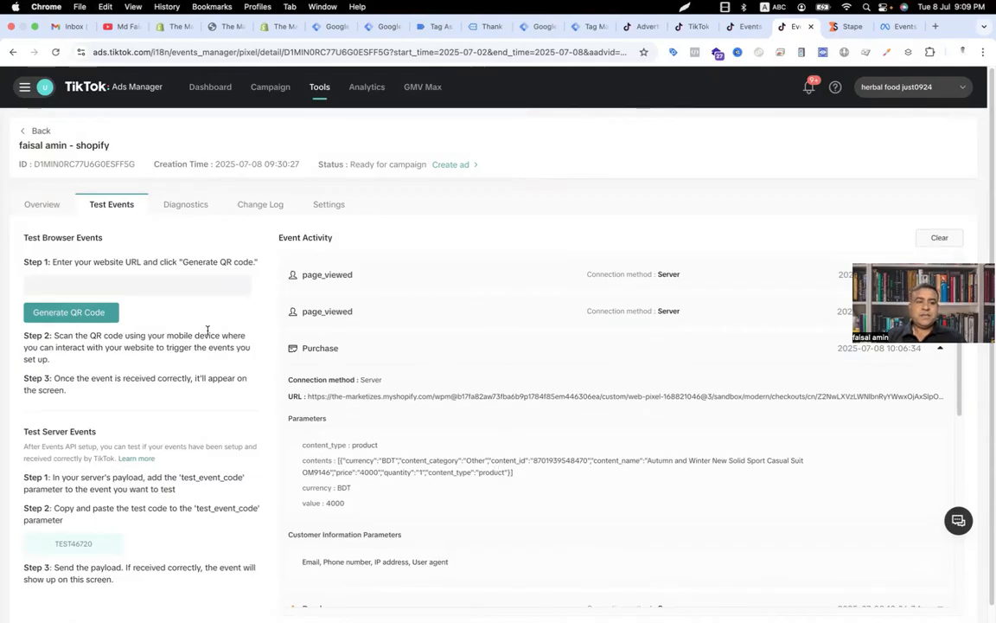
pyautogui.click(41, 211)
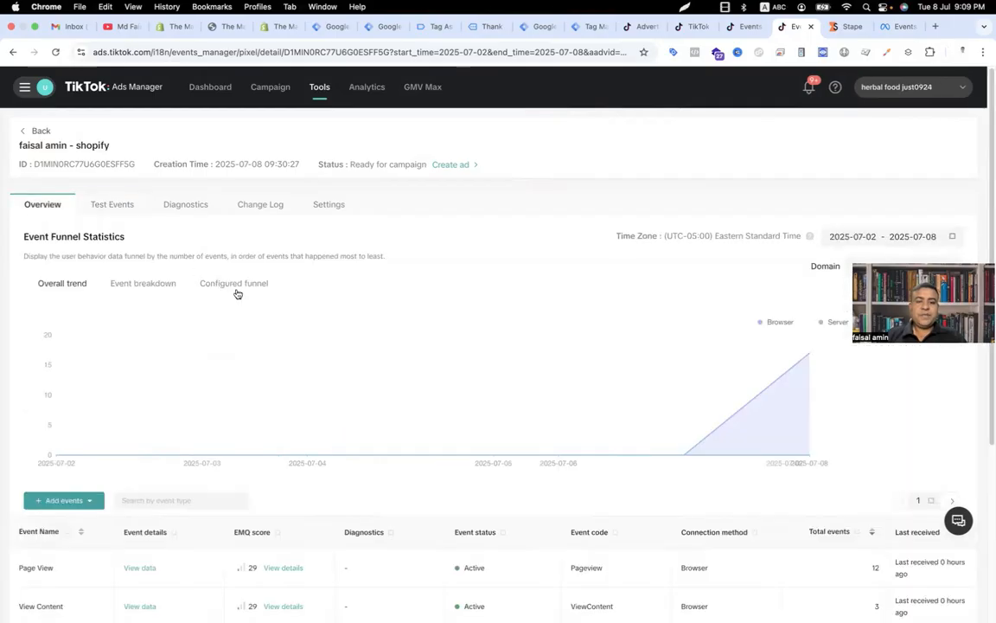
pyautogui.scroll(-5, 378, 396)
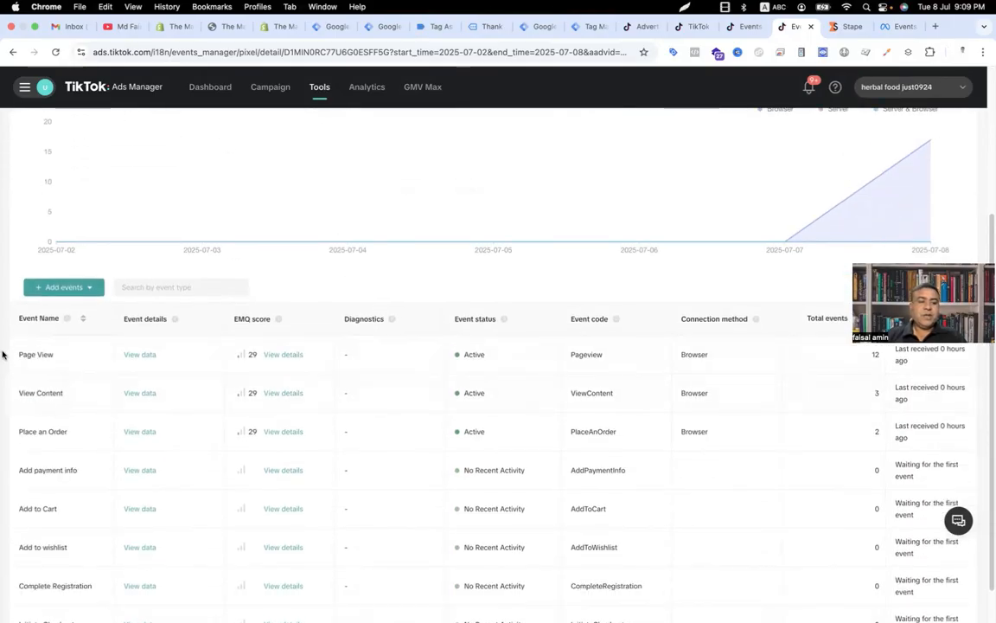
pyautogui.scroll(-1, 3, 382)
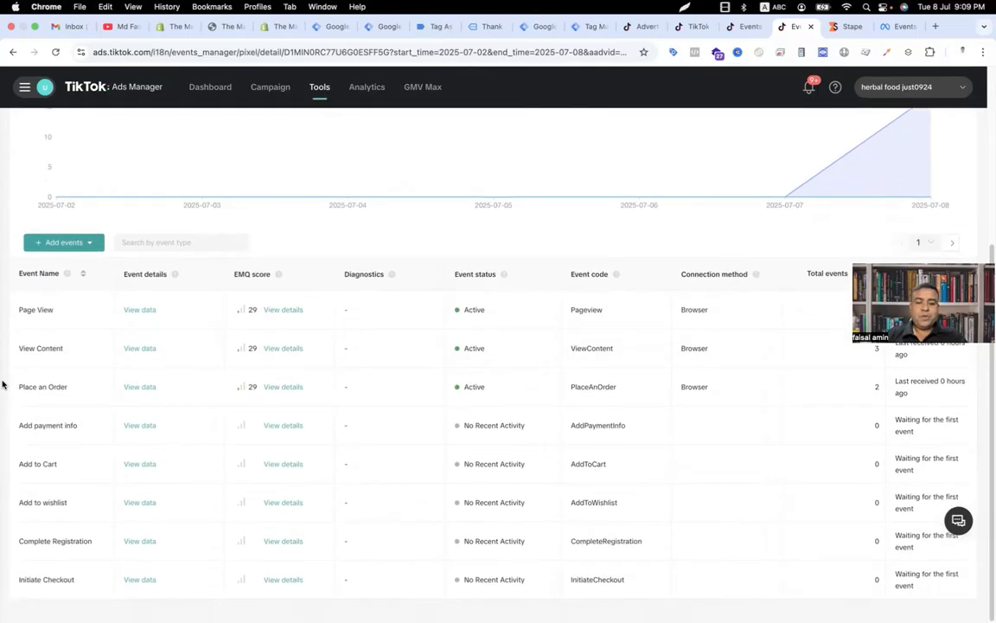